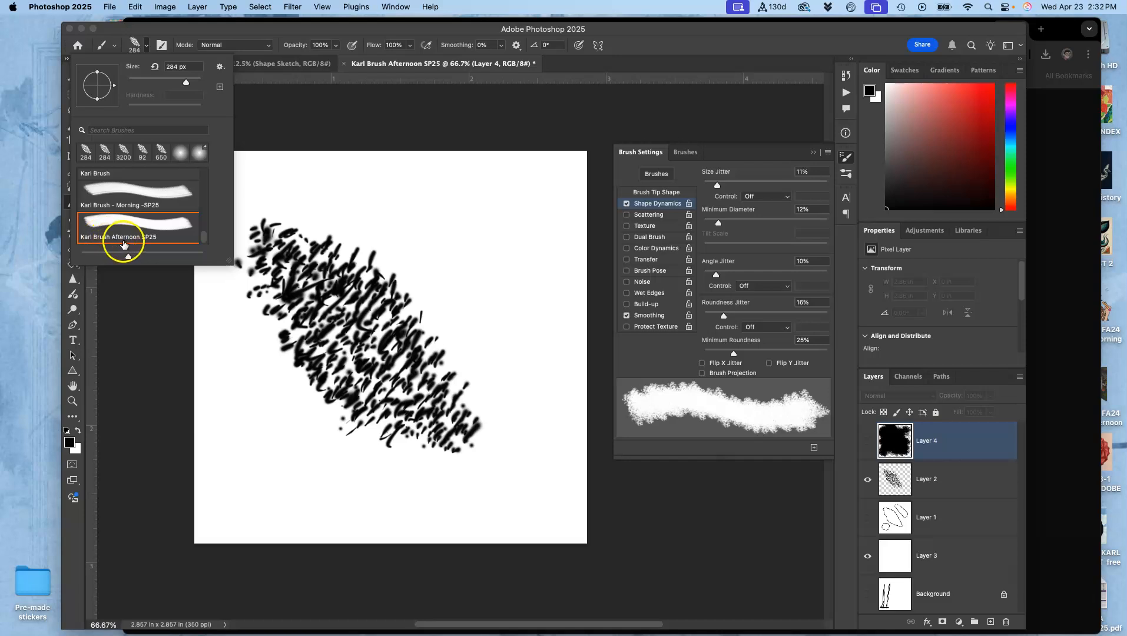
# - Select the Afternoon SP25 brush preset and collapse the brush settings
pyautogui.click(141, 206)
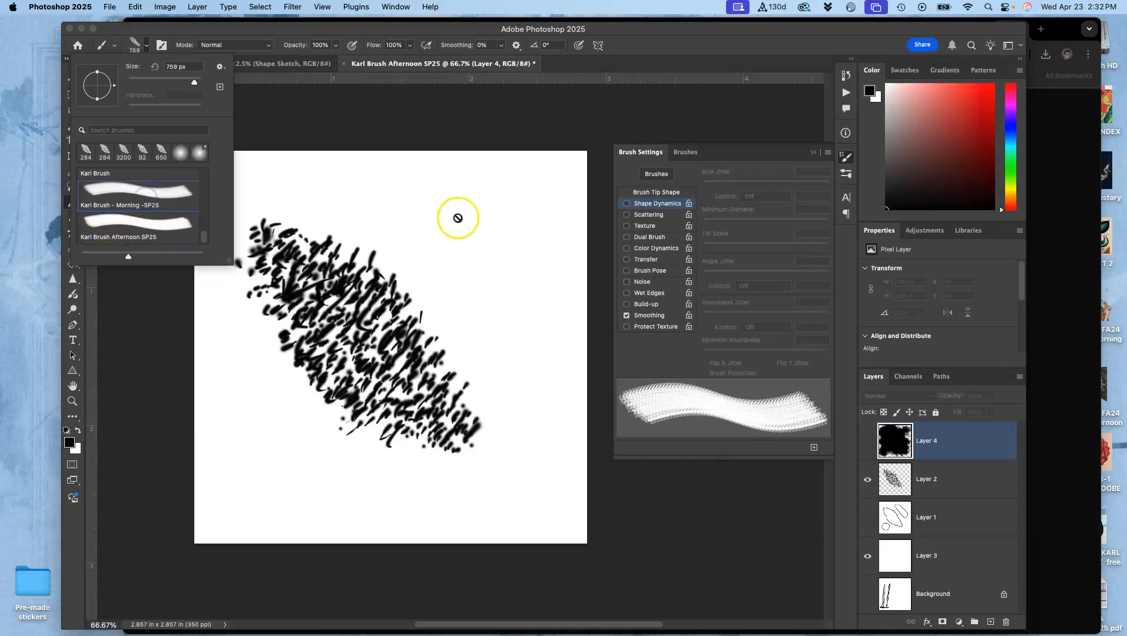
pyautogui.click(140, 223)
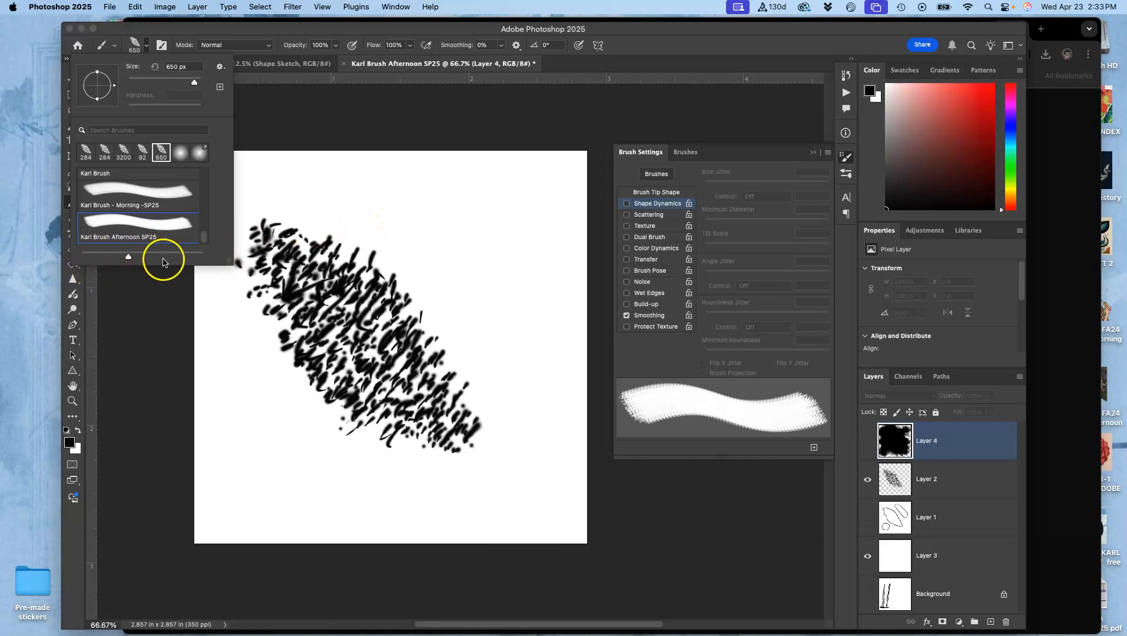
pyautogui.moveTo(203, 237)
pyautogui.mouseDown()
pyautogui.moveTo(203, 158)
pyautogui.moveTo(184, 284)
pyautogui.mouseUp()
pyautogui.click(147, 321)
pyautogui.click(120, 254)
pyautogui.click(548, 247)
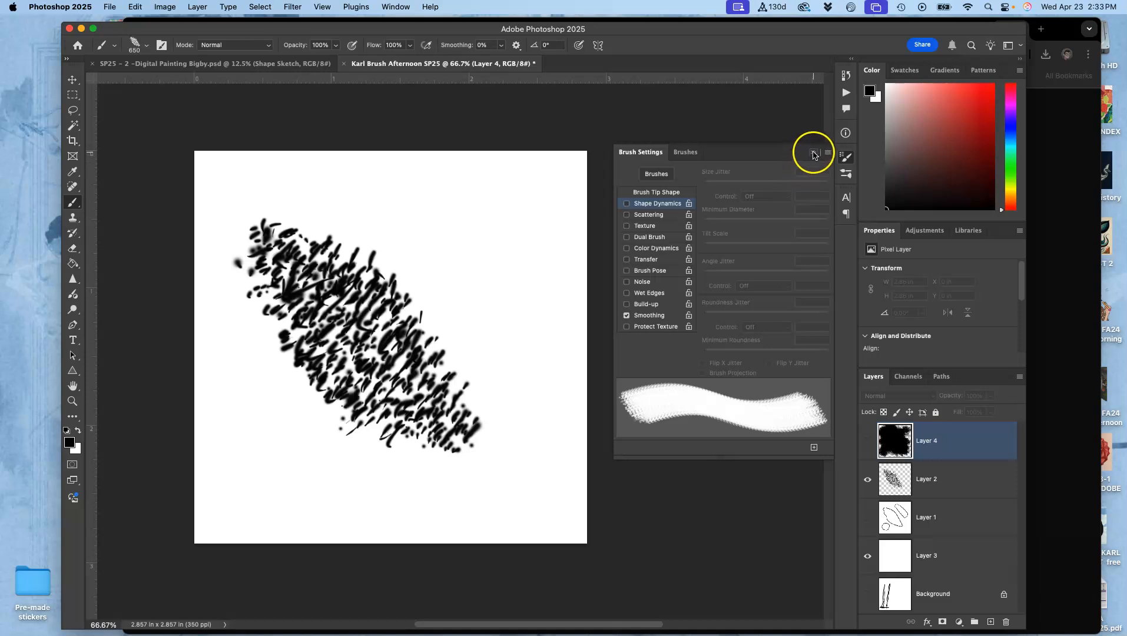
pyautogui.click(813, 152)
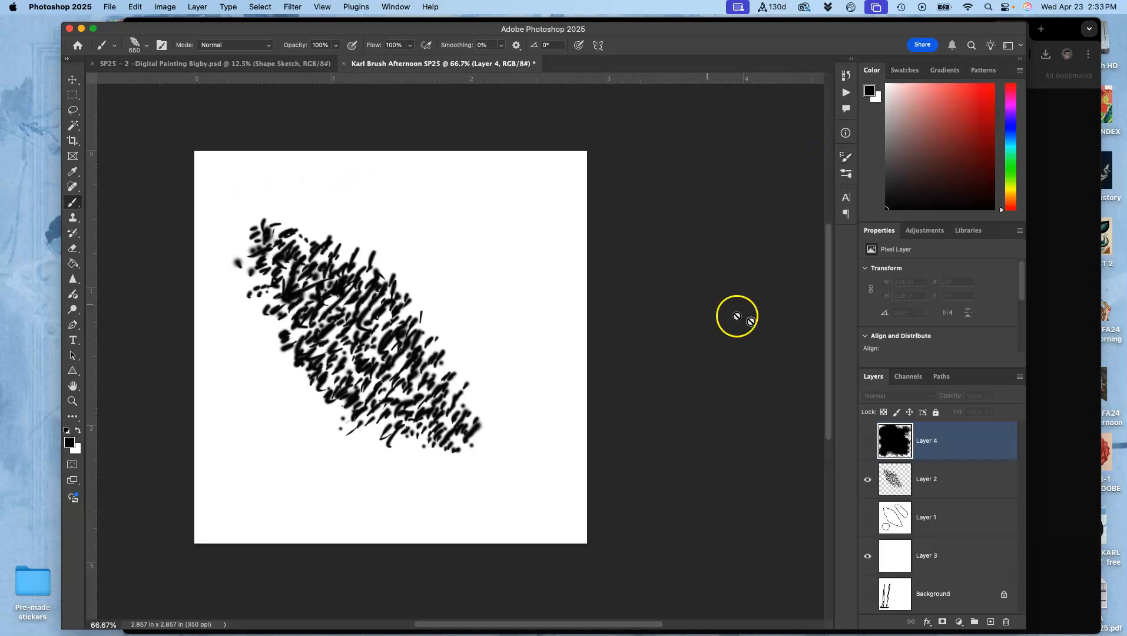
# - Add a new layer above Layer 4 and hide Layer 2
pyautogui.click(992, 621)
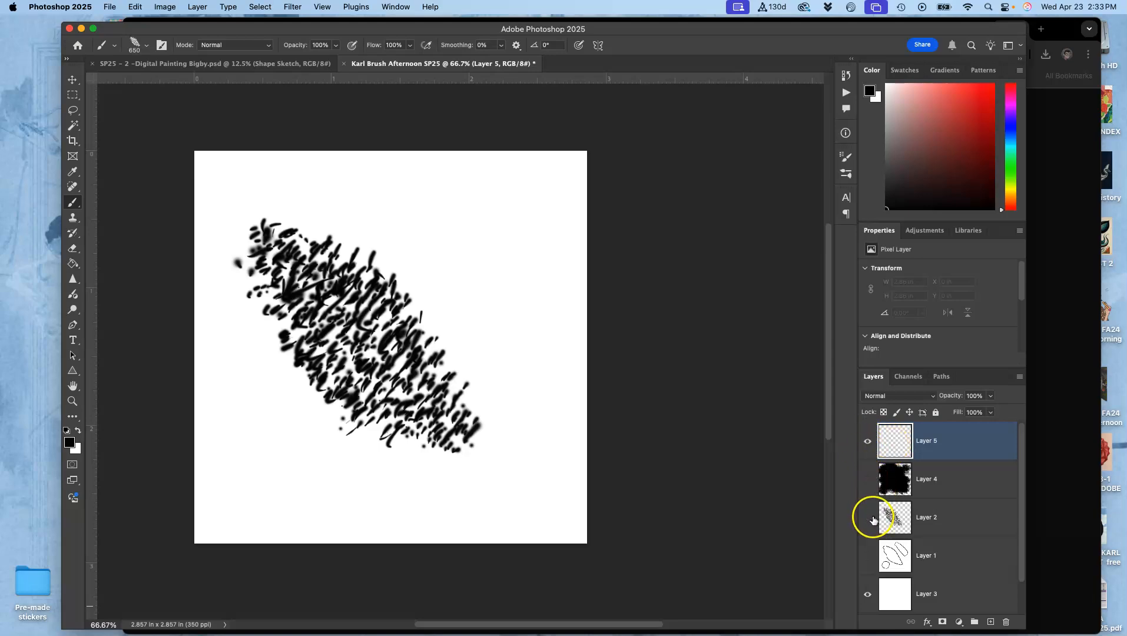
pyautogui.click(867, 517)
# - Set the brush size to 150 px, trying it with a long S-shaped stroke on Layer 5 and undoing the stroke
pyautogui.moveTo(428, 277)
pyautogui.mouseDown()
pyautogui.moveTo(386, 312)
pyautogui.moveTo(370, 390)
pyautogui.moveTo(468, 457)
pyautogui.moveTo(370, 541)
pyautogui.moveTo(298, 581)
pyautogui.moveTo(236, 480)
pyautogui.moveTo(433, 413)
pyautogui.moveTo(557, 266)
pyautogui.moveTo(297, 307)
pyautogui.moveTo(270, 355)
pyautogui.moveTo(492, 349)
pyautogui.moveTo(573, 386)
pyautogui.moveTo(375, 297)
pyautogui.moveTo(347, 263)
pyautogui.moveTo(493, 294)
pyautogui.mouseUp()
pyautogui.press('super+z')
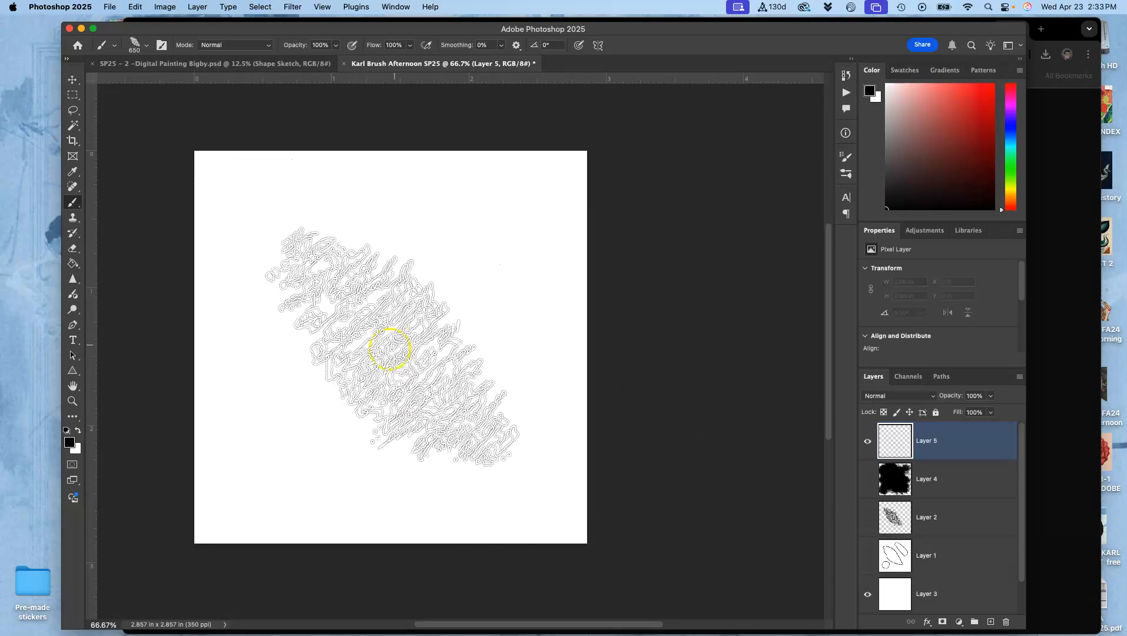
pyautogui.click(147, 45)
pyautogui.click(168, 79)
pyautogui.click(422, 204)
pyautogui.moveTo(422, 204)
pyautogui.mouseDown()
pyautogui.moveTo(319, 260)
pyautogui.moveTo(373, 333)
pyautogui.moveTo(525, 359)
pyautogui.moveTo(413, 434)
pyautogui.moveTo(360, 513)
pyautogui.mouseUp()
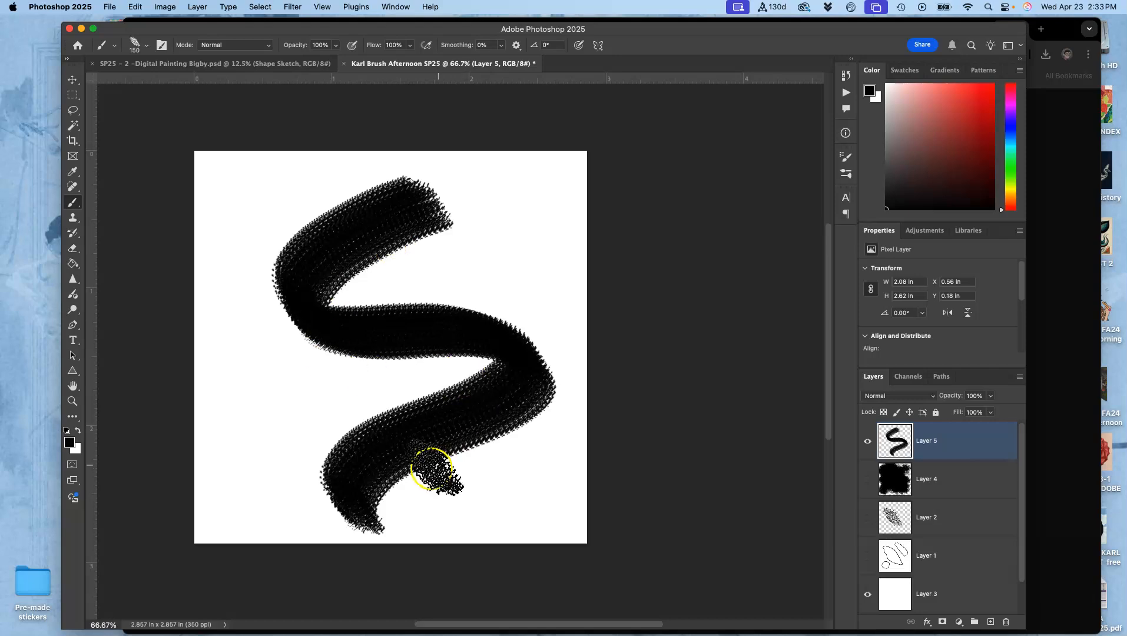
pyautogui.press('super+z')
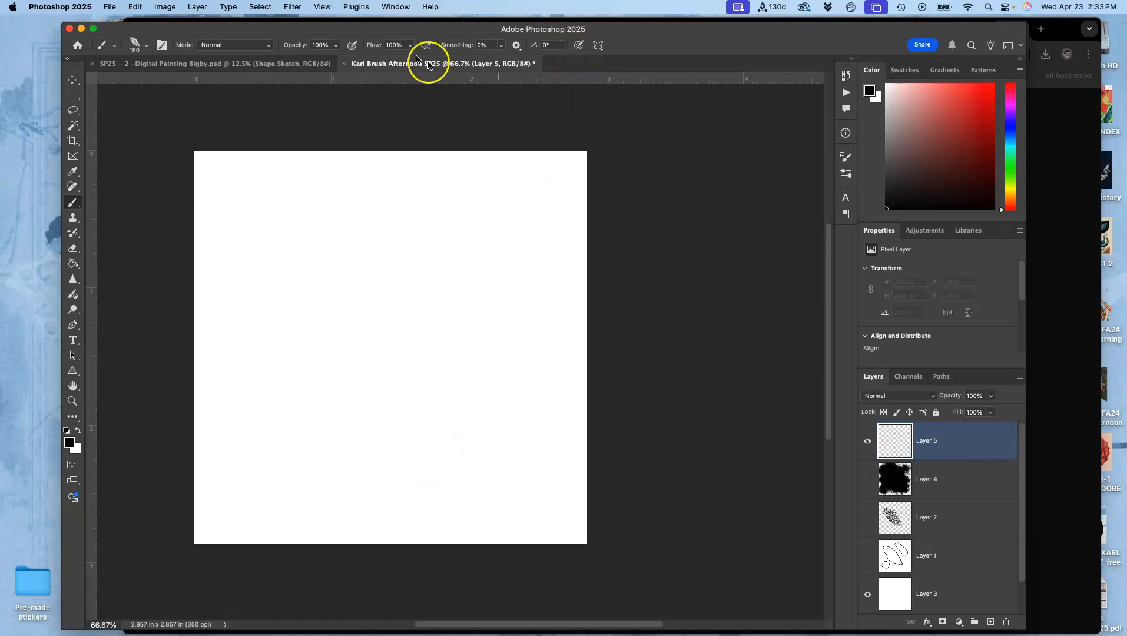
# - Open the brush settings and enable Shape Dynamics for the brush
pyautogui.click(392, 8)
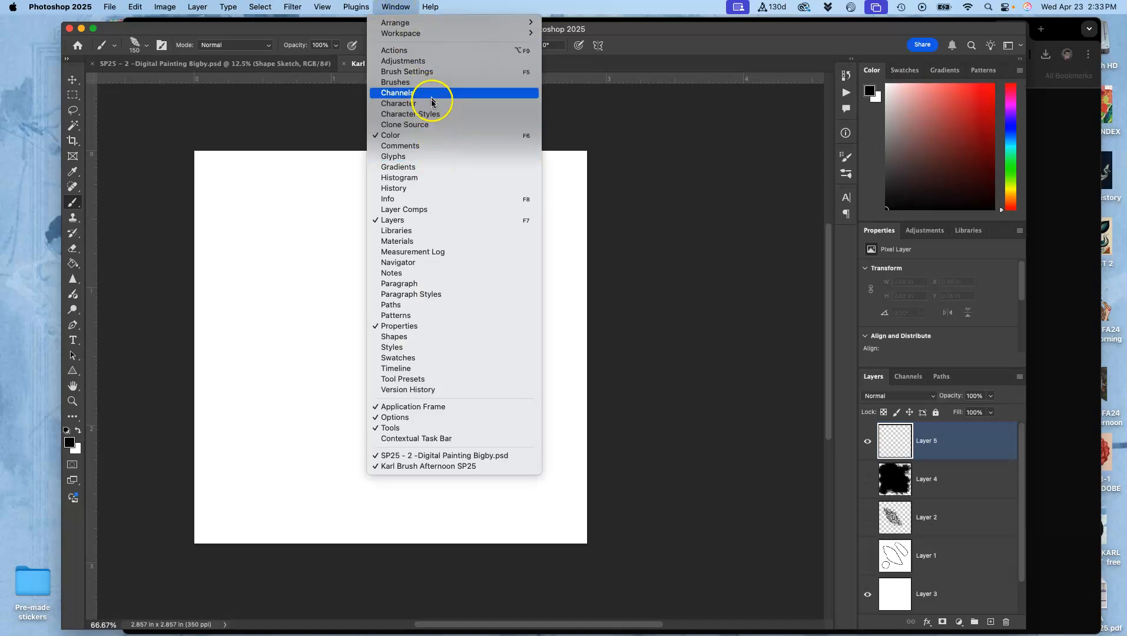
pyautogui.click(426, 73)
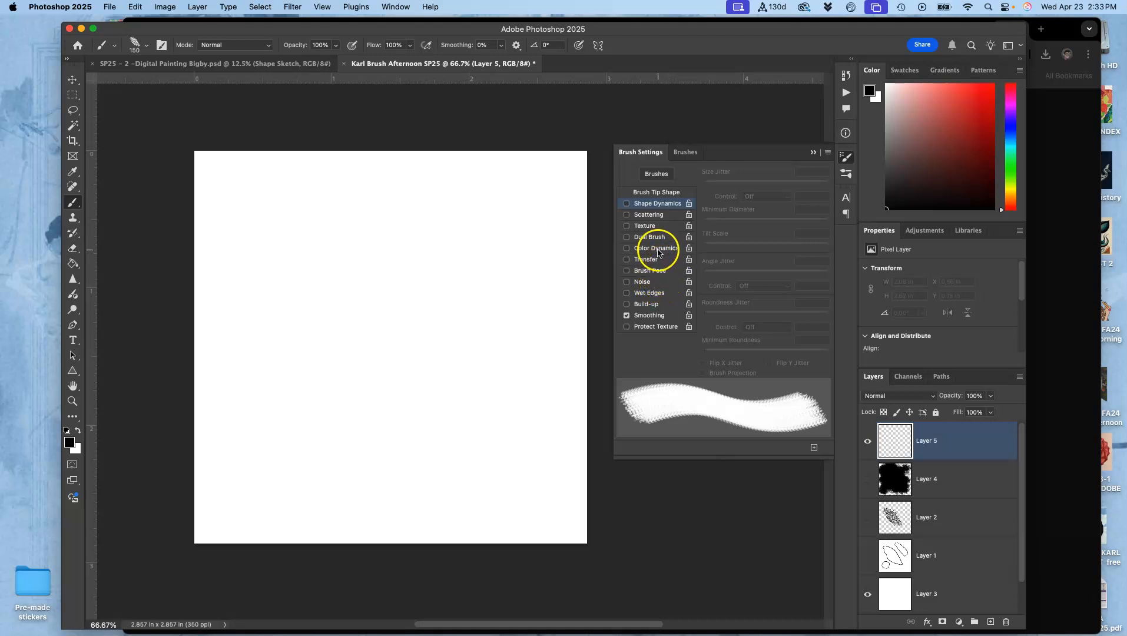
pyautogui.click(626, 204)
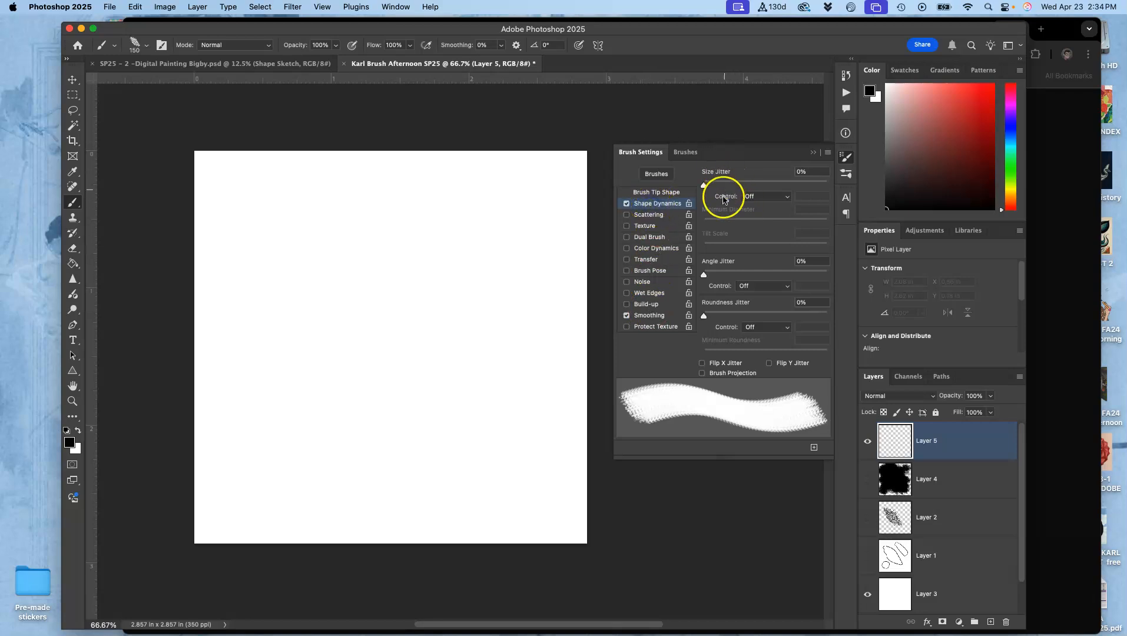
# - Try a Size Jitter of 100% with single test dabs scattered over the canvas and one long stroke
pyautogui.moveTo(710, 186); pyautogui.dragTo(721, 188)
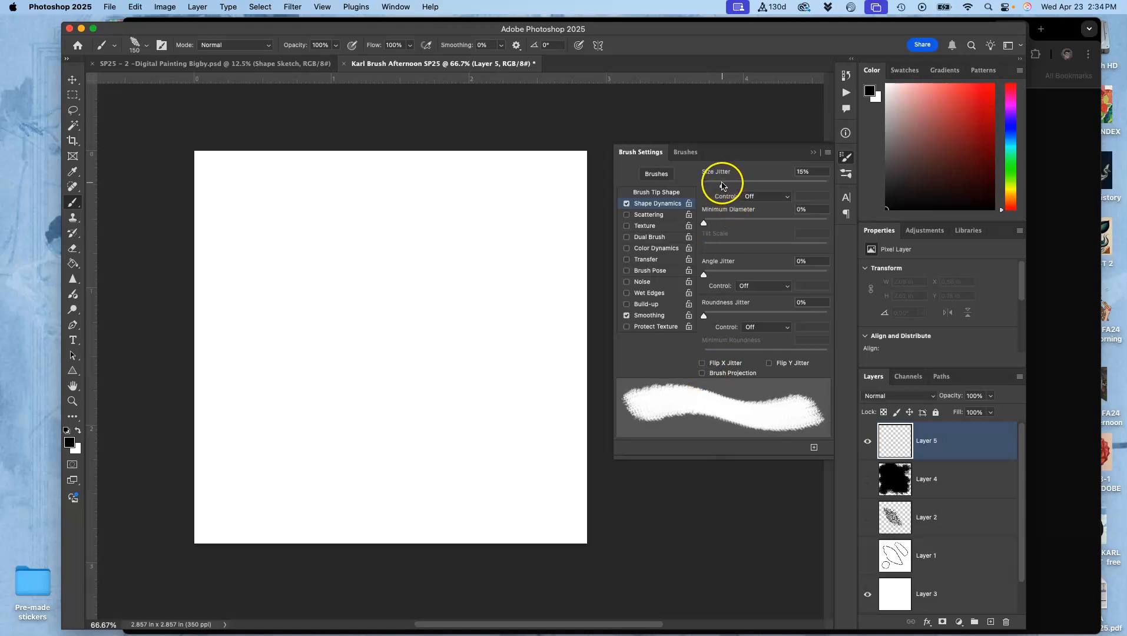
pyautogui.moveTo(723, 186); pyautogui.dragTo(831, 175)
pyautogui.click(508, 214)
pyautogui.click(477, 268)
pyautogui.click(456, 229)
pyautogui.click(420, 325)
pyautogui.click(430, 418)
pyautogui.click(478, 346)
pyautogui.click(447, 296)
pyautogui.click(415, 268)
pyautogui.click(361, 327)
pyautogui.click(352, 390)
pyautogui.click(327, 421)
pyautogui.click(294, 456)
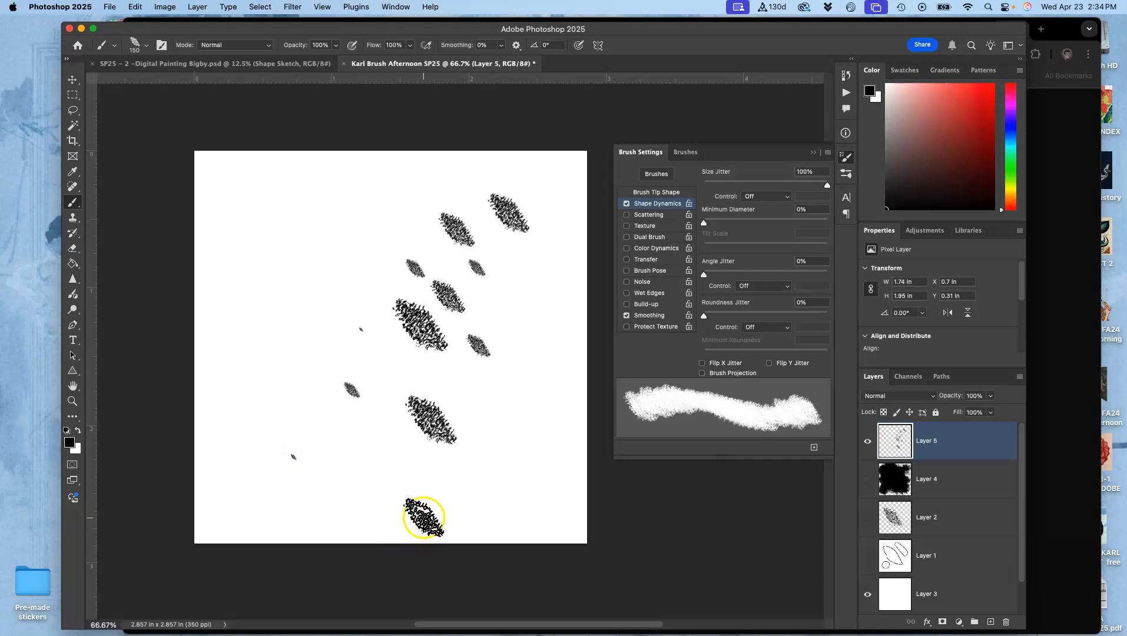
pyautogui.moveTo(359, 176)
pyautogui.mouseDown()
pyautogui.moveTo(269, 456)
pyautogui.moveTo(262, 524)
pyautogui.mouseUp()
# - Undo the size jitter test marks on Layer 5
pyautogui.press('super+z')
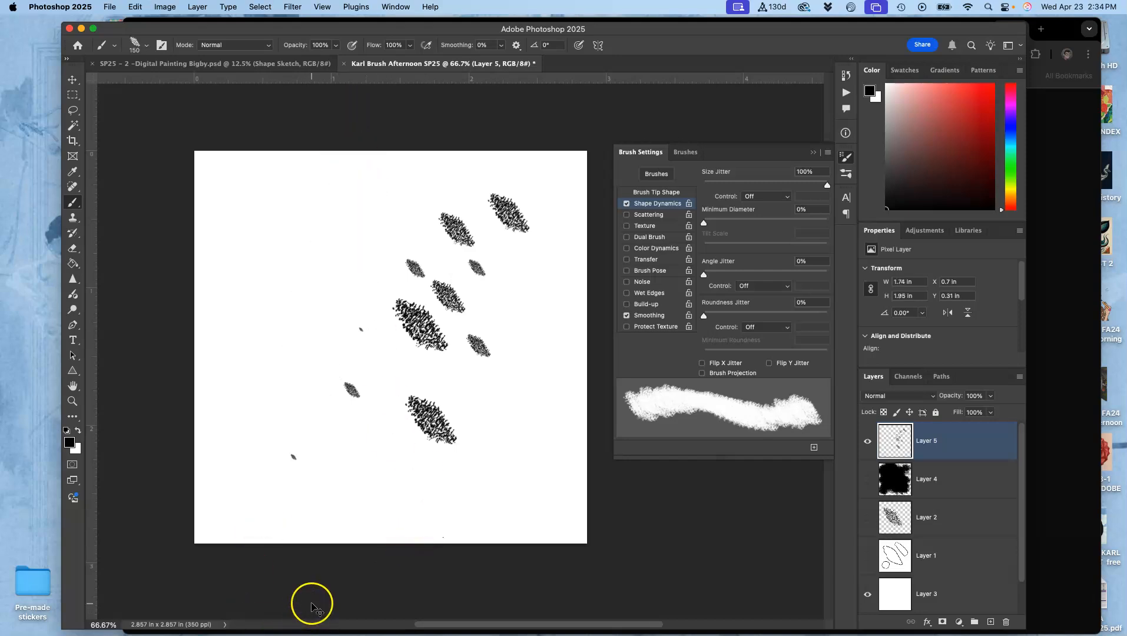
pyautogui.press('super+z')
pyautogui.press('super+z')
pyautogui.press('super+z')
pyautogui.press('super+z')
pyautogui.press('super+z')
pyautogui.press('super+z')
pyautogui.press('super+z')
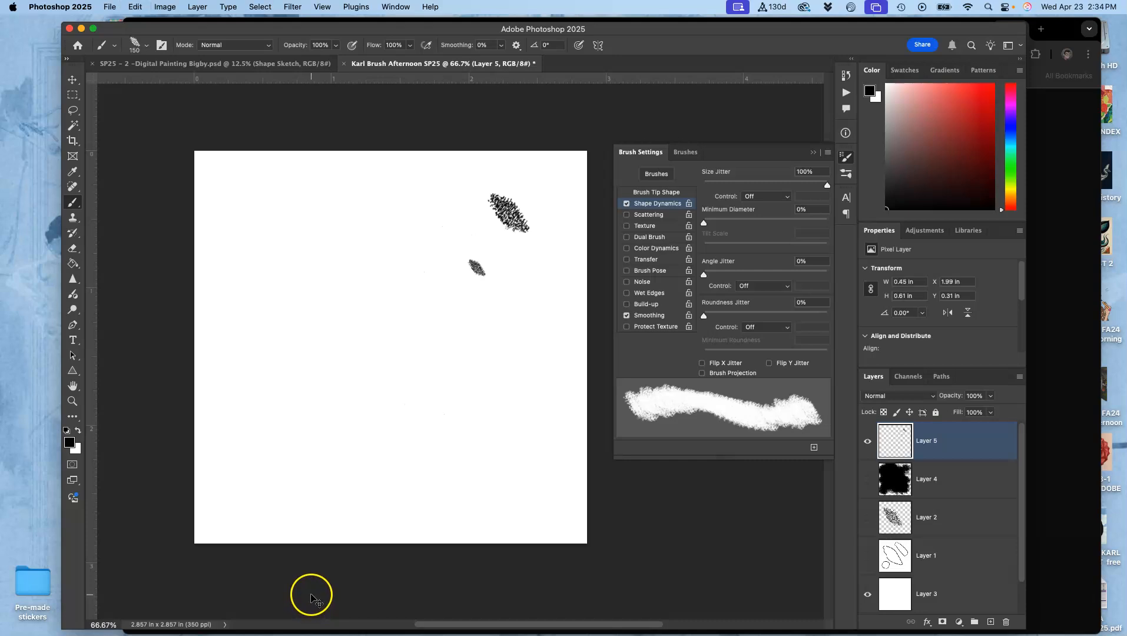
# - Set Size Jitter to 22% and Minimum Diameter to 28%, trying them with one curved stroke and undoing it
pyautogui.moveTo(814, 183); pyautogui.dragTo(732, 183)
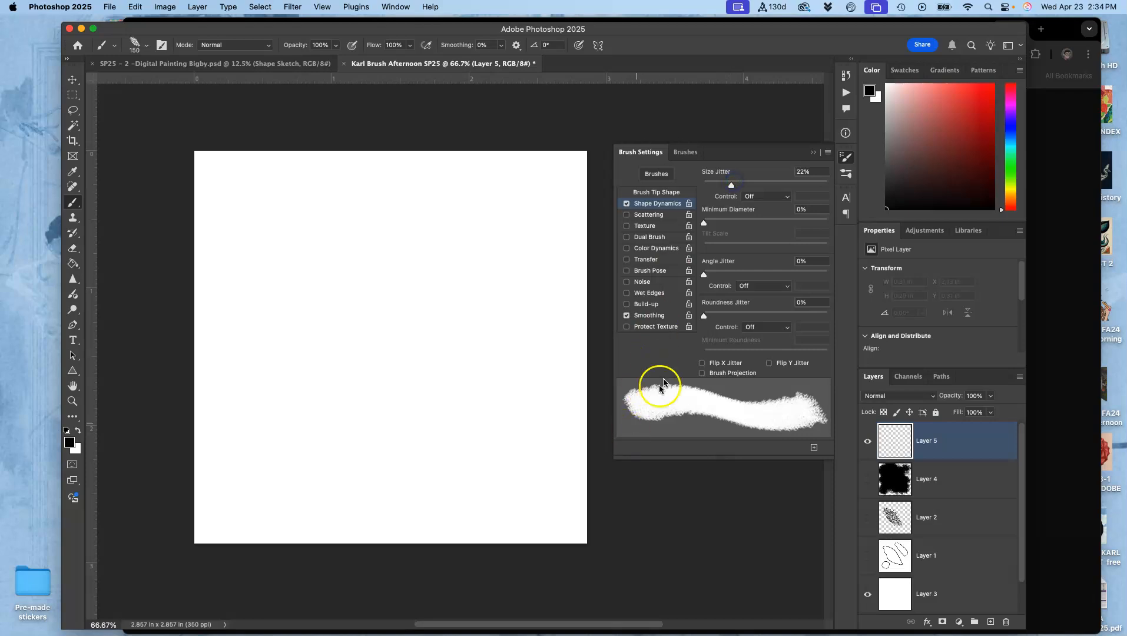
pyautogui.moveTo(709, 224); pyautogui.dragTo(763, 219)
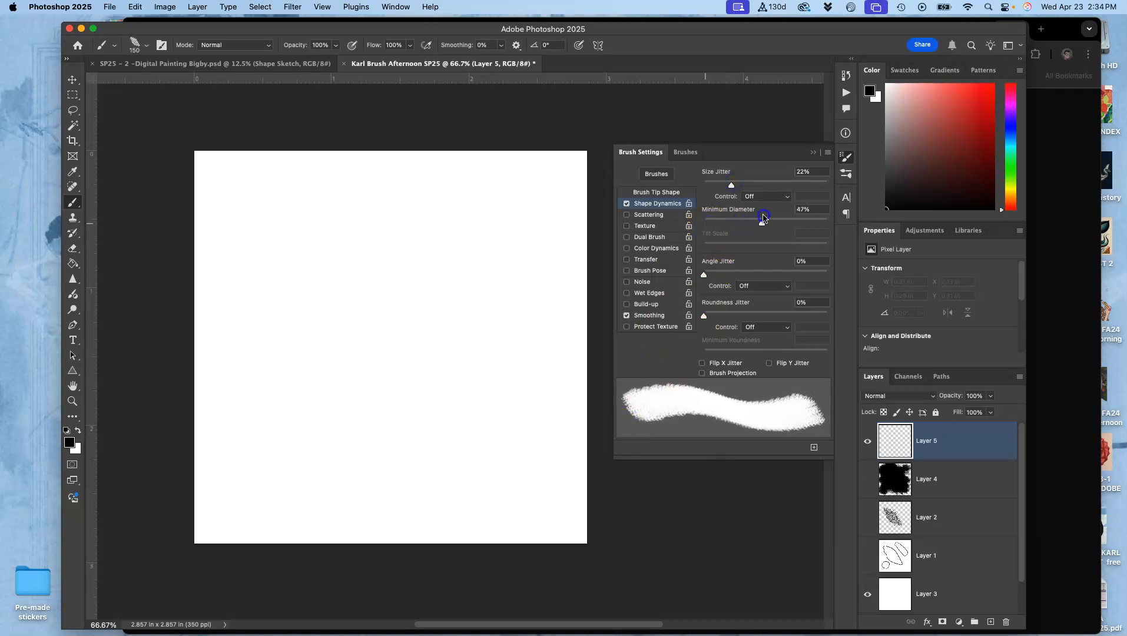
pyautogui.moveTo(498, 224)
pyautogui.mouseDown()
pyautogui.moveTo(478, 190)
pyautogui.moveTo(327, 307)
pyautogui.moveTo(329, 444)
pyautogui.mouseUp()
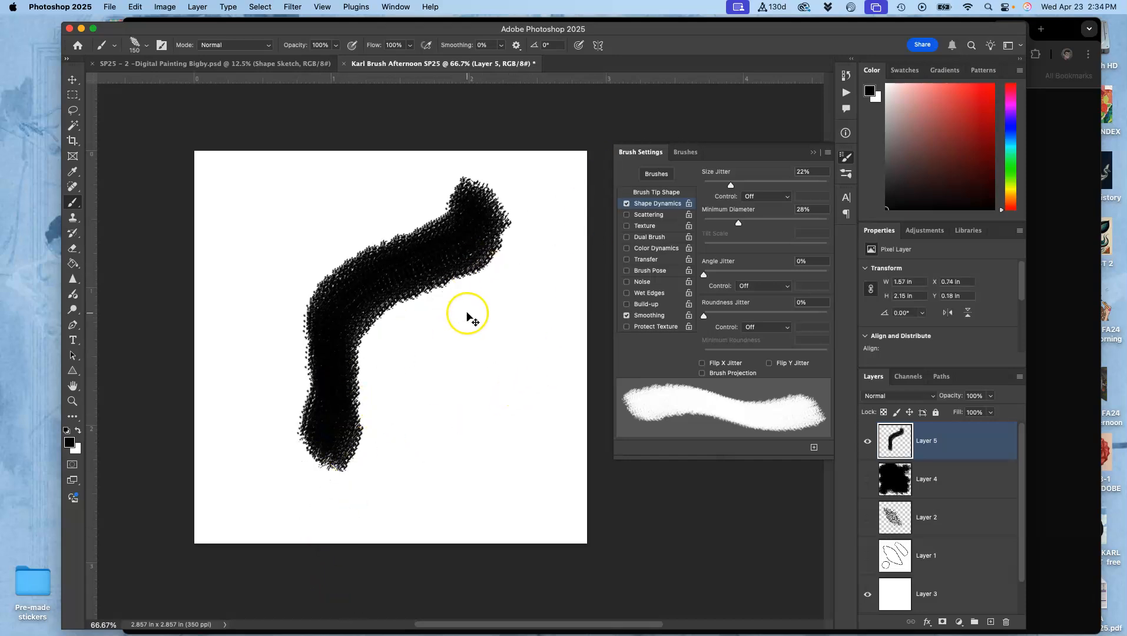
pyautogui.press('super+z')
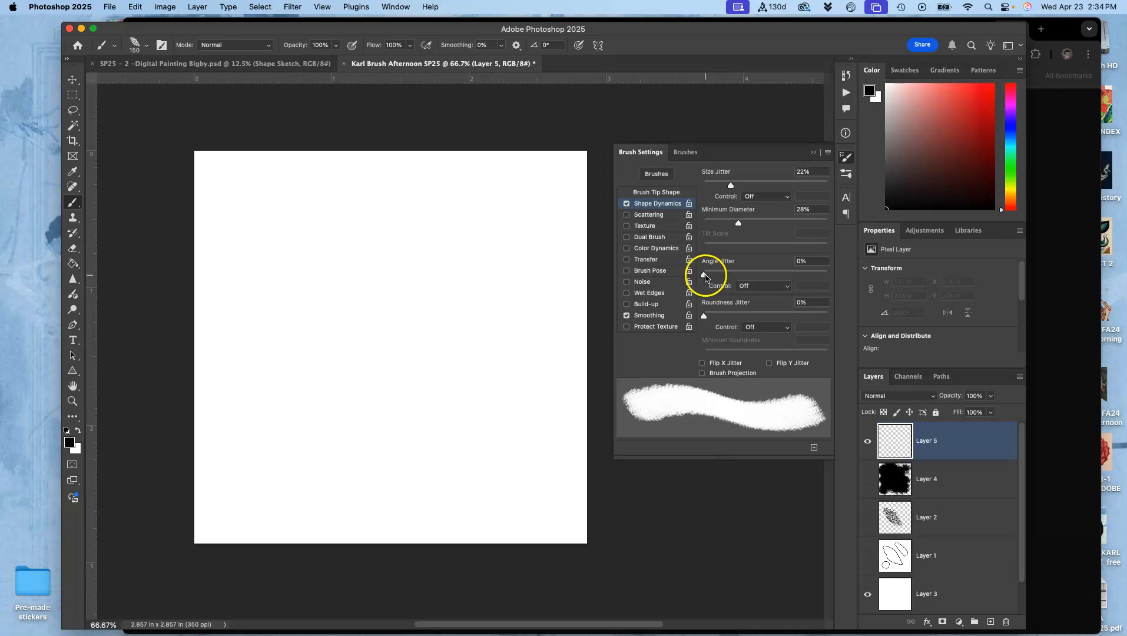
# - Try an Angle Jitter of 72% with single test dabs across the canvas
pyautogui.moveTo(705, 277); pyautogui.dragTo(793, 275)
pyautogui.click(511, 222)
pyautogui.click(486, 261)
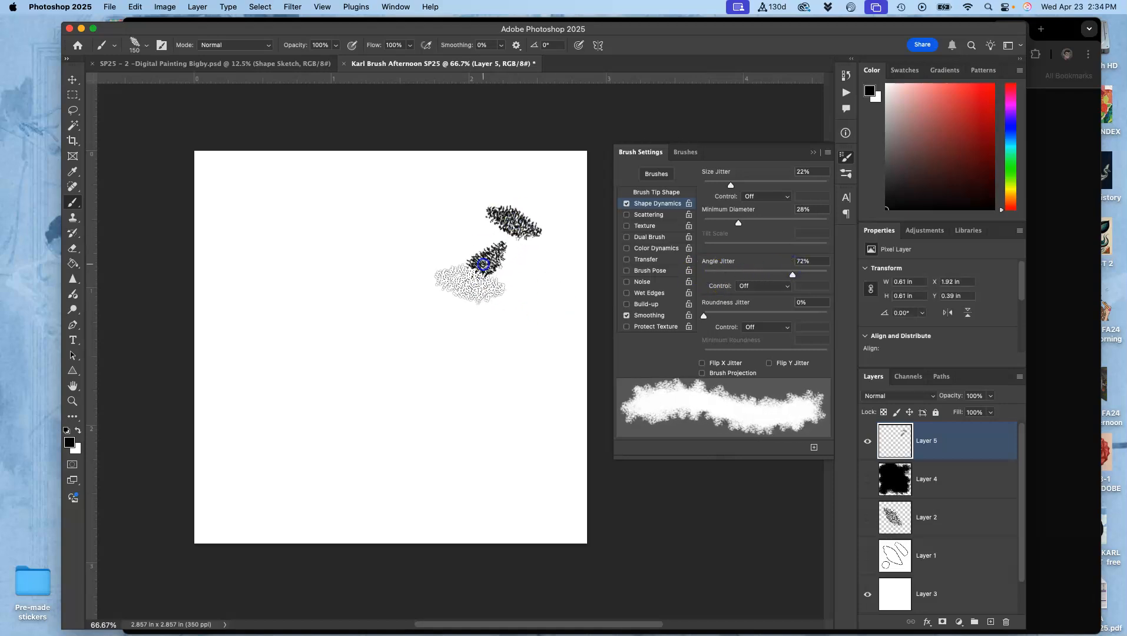
pyautogui.click(468, 288)
pyautogui.click(416, 339)
pyautogui.click(381, 378)
pyautogui.click(365, 413)
pyautogui.click(340, 378)
pyautogui.click(324, 295)
pyautogui.click(478, 450)
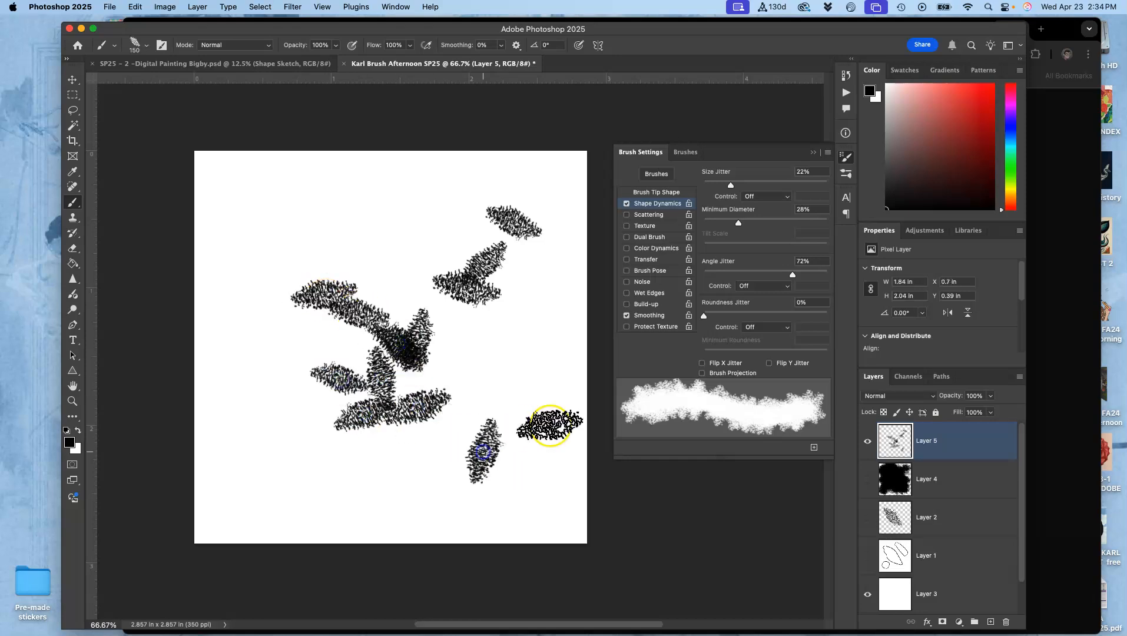
# - Undo the angle jitter test dabs on Layer 5
pyautogui.press('super+z')
pyautogui.press('super+z')
pyautogui.press('super+z')
pyautogui.press('super+z')
pyautogui.press('super+z')
pyautogui.press('super+z')
pyautogui.press('super+z')
pyautogui.press('super+z')
pyautogui.press('super+z')
pyautogui.press('super+z')
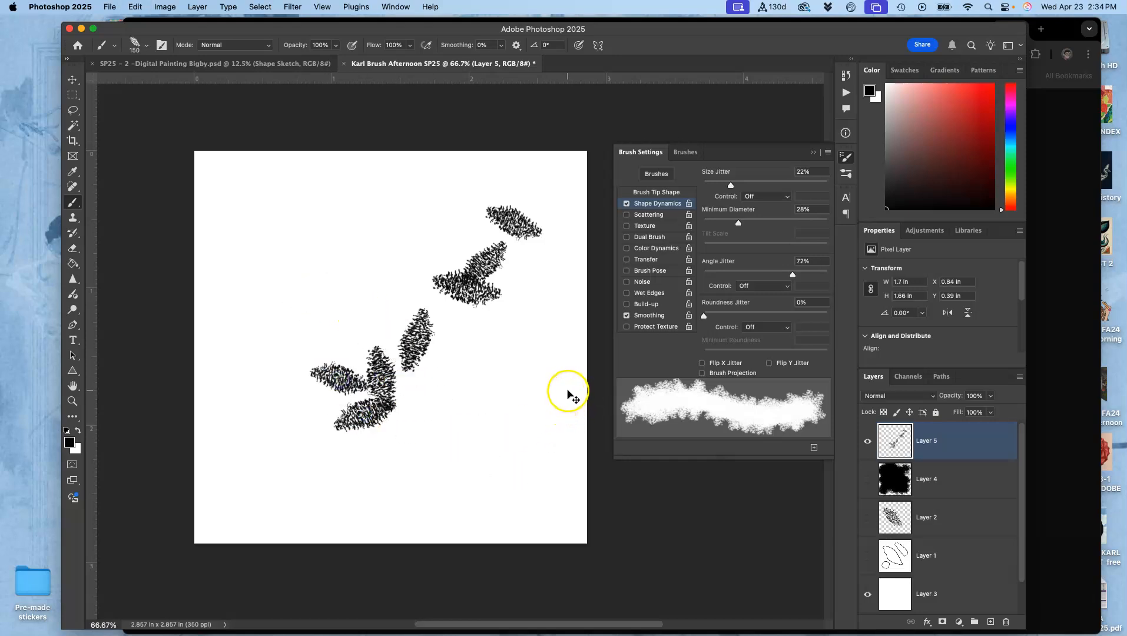
pyautogui.press('super+z')
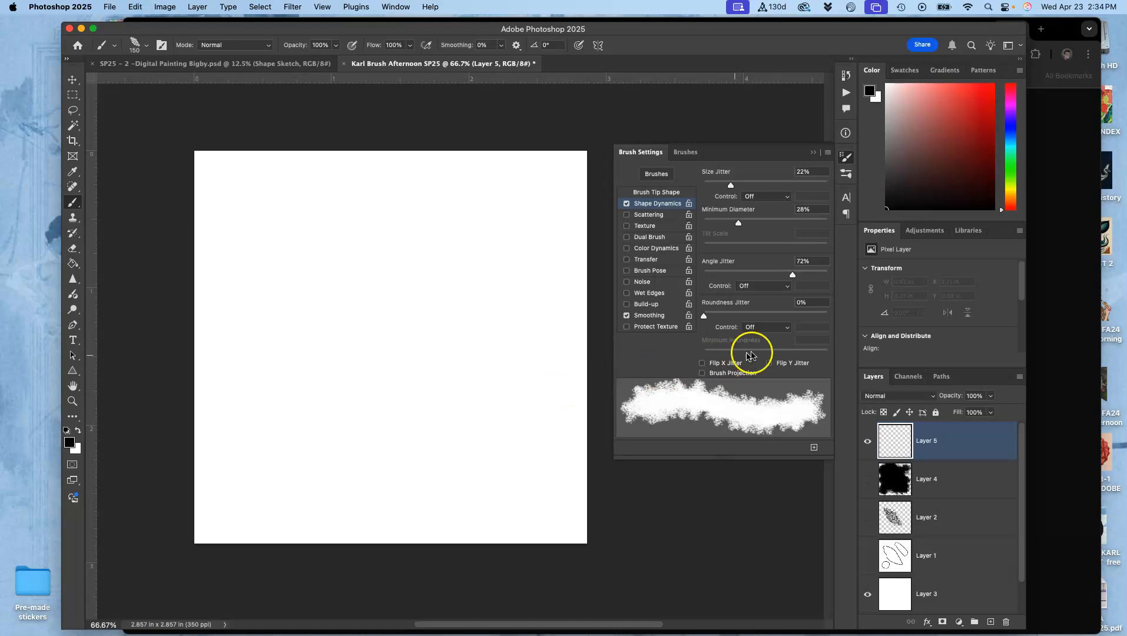
# - Set Angle Jitter to 10%, comparing it with 13% using two diagonal test strokes and undoing both
pyautogui.moveTo(786, 275); pyautogui.dragTo(720, 280)
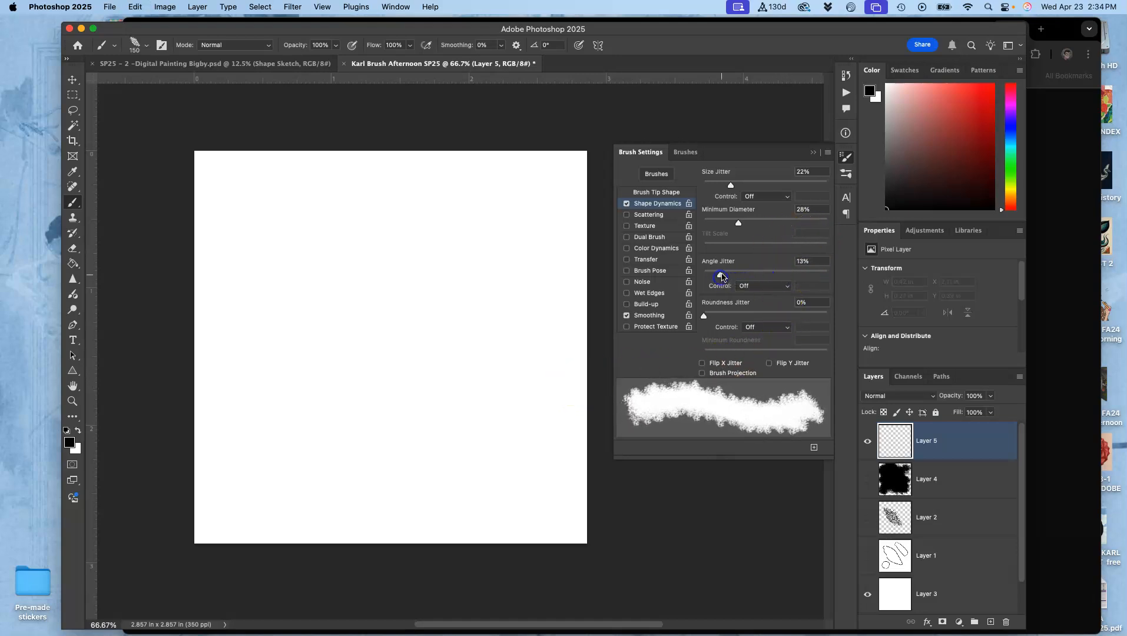
pyautogui.moveTo(537, 172)
pyautogui.mouseDown()
pyautogui.moveTo(454, 278)
pyautogui.moveTo(262, 448)
pyautogui.mouseUp()
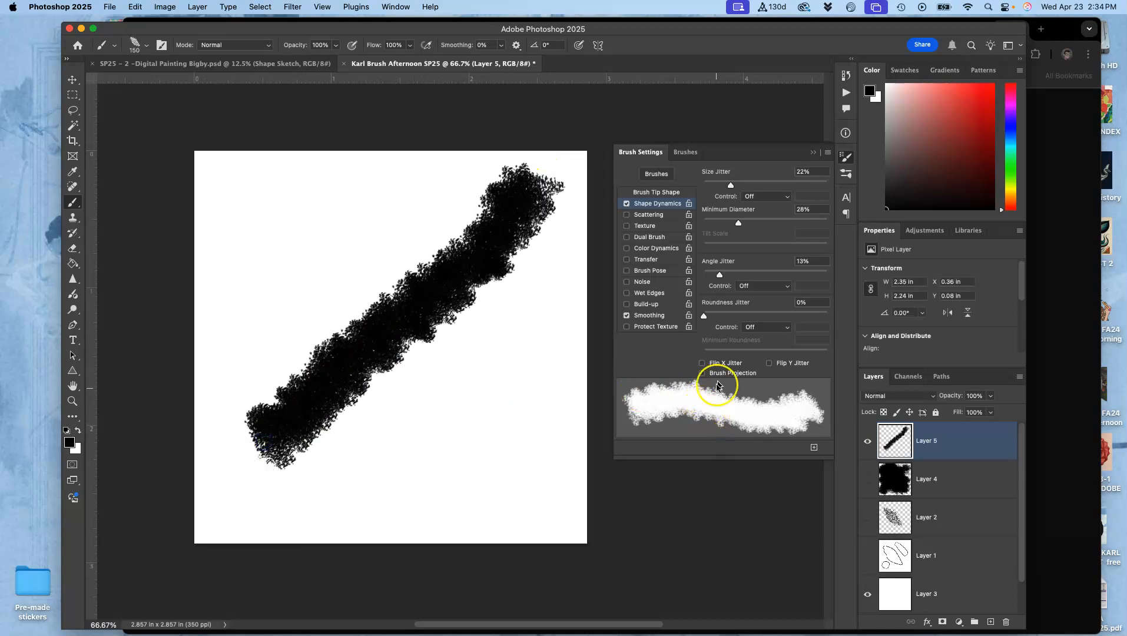
pyautogui.moveTo(720, 275); pyautogui.dragTo(718, 276)
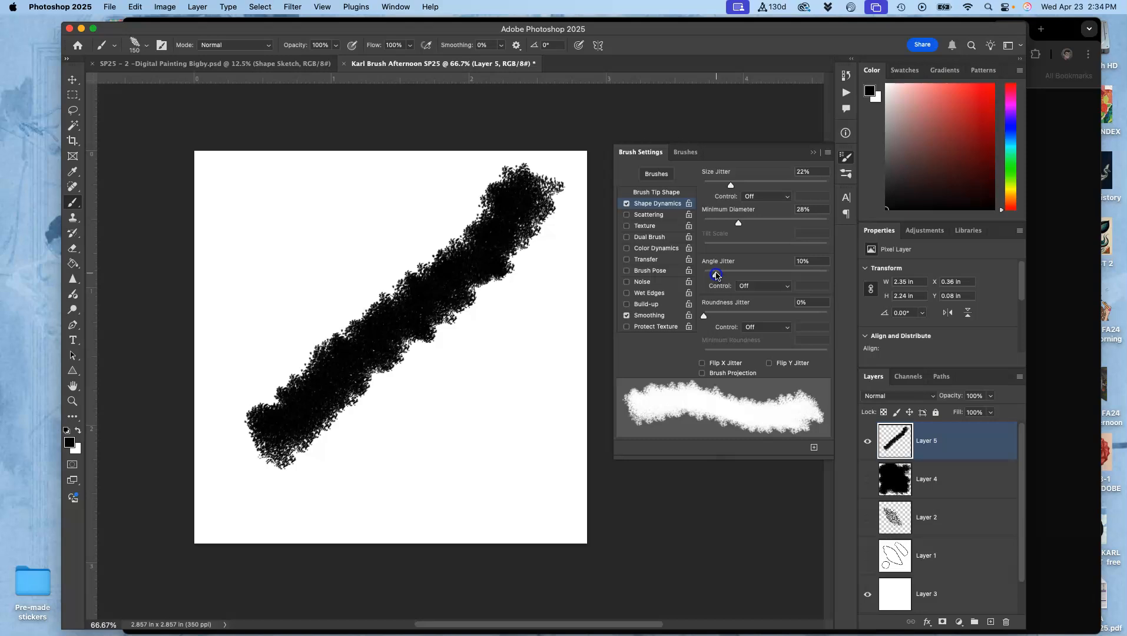
pyautogui.moveTo(521, 309)
pyautogui.mouseDown()
pyautogui.moveTo(463, 401)
pyautogui.moveTo(385, 489)
pyautogui.mouseUp()
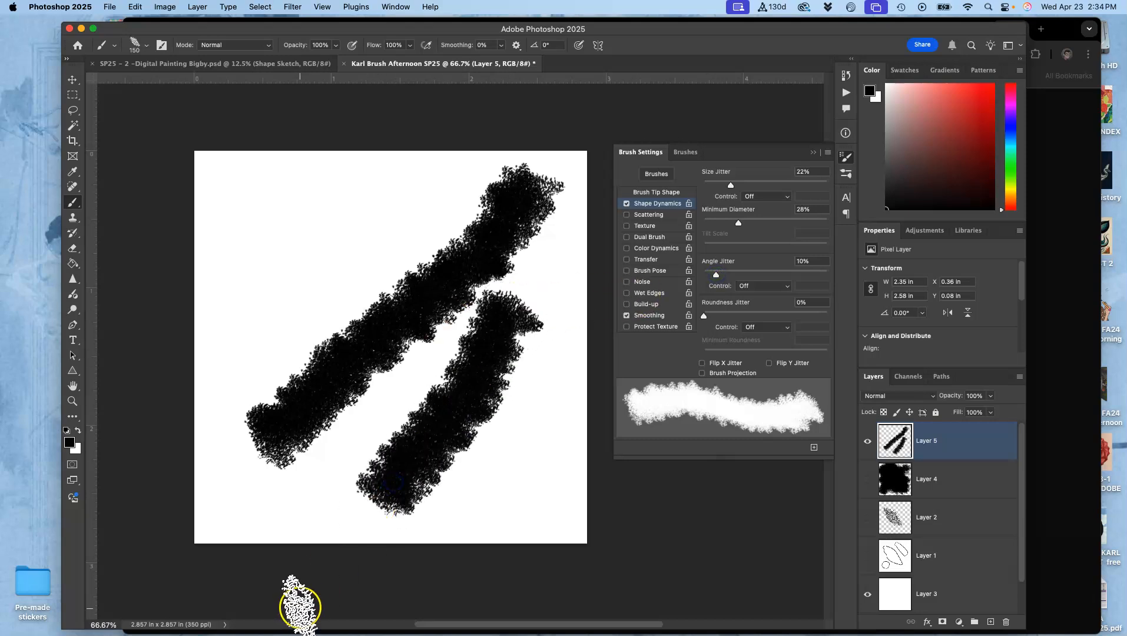
pyautogui.press('super+z')
pyautogui.press('super+z')
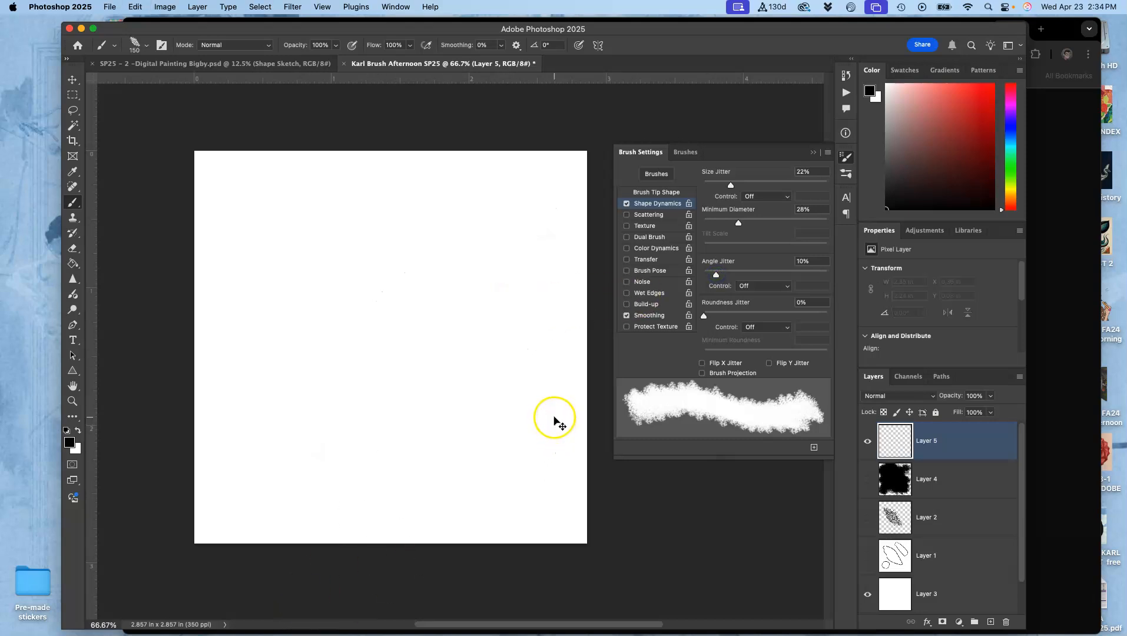
# - Set Roundness Jitter to 36%, test it with strokes covering most of the canvas, and clear Layer 5
pyautogui.moveTo(715, 313)
pyautogui.mouseDown()
pyautogui.moveTo(766, 312)
pyautogui.moveTo(748, 312)
pyautogui.mouseUp()
pyautogui.moveTo(532, 211)
pyautogui.mouseDown()
pyautogui.moveTo(486, 276)
pyautogui.moveTo(332, 419)
pyautogui.moveTo(330, 315)
pyautogui.moveTo(424, 265)
pyautogui.moveTo(251, 385)
pyautogui.moveTo(352, 221)
pyautogui.moveTo(294, 221)
pyautogui.moveTo(408, 228)
pyautogui.moveTo(516, 189)
pyautogui.moveTo(453, 289)
pyautogui.moveTo(412, 171)
pyautogui.moveTo(544, 175)
pyautogui.moveTo(492, 356)
pyautogui.moveTo(435, 372)
pyautogui.moveTo(382, 469)
pyautogui.moveTo(474, 482)
pyautogui.moveTo(445, 445)
pyautogui.moveTo(558, 365)
pyautogui.moveTo(641, 516)
pyautogui.moveTo(572, 375)
pyautogui.moveTo(417, 398)
pyautogui.moveTo(251, 180)
pyautogui.moveTo(239, 181)
pyautogui.moveTo(211, 251)
pyautogui.moveTo(222, 453)
pyautogui.moveTo(266, 516)
pyautogui.mouseUp()
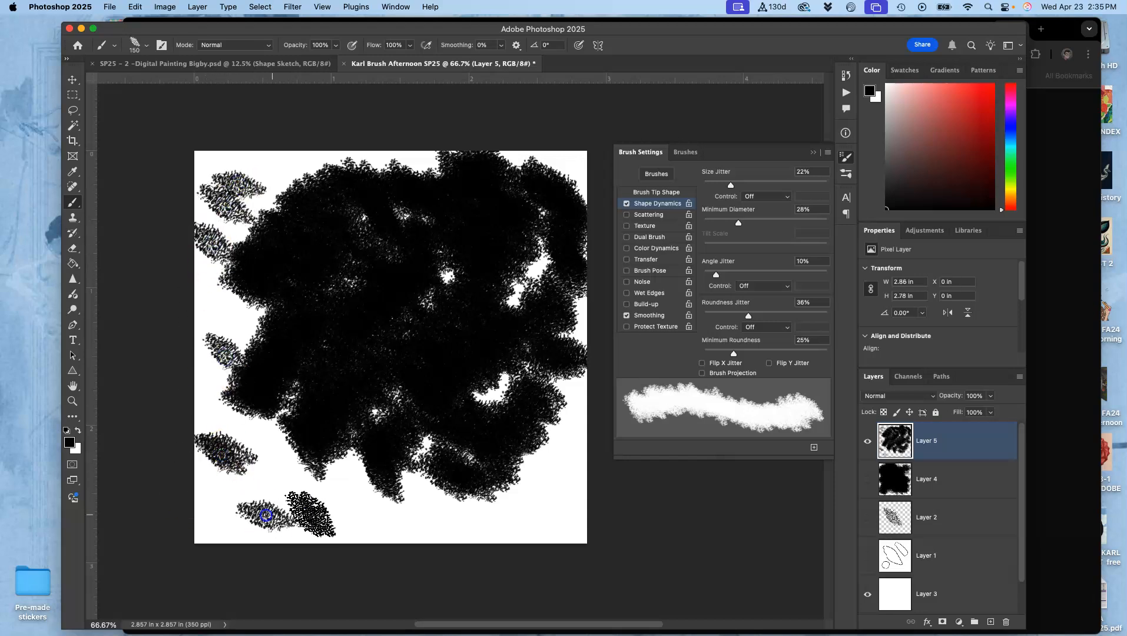
pyautogui.press('super+a')
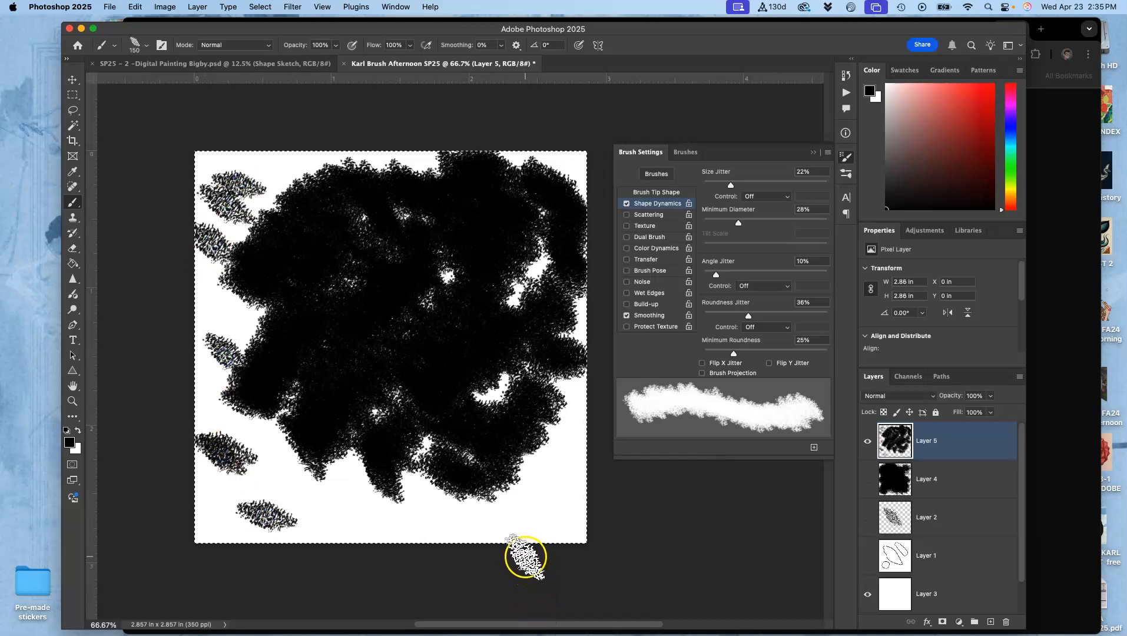
pyautogui.press('BackSpace')
pyautogui.press('super+d')
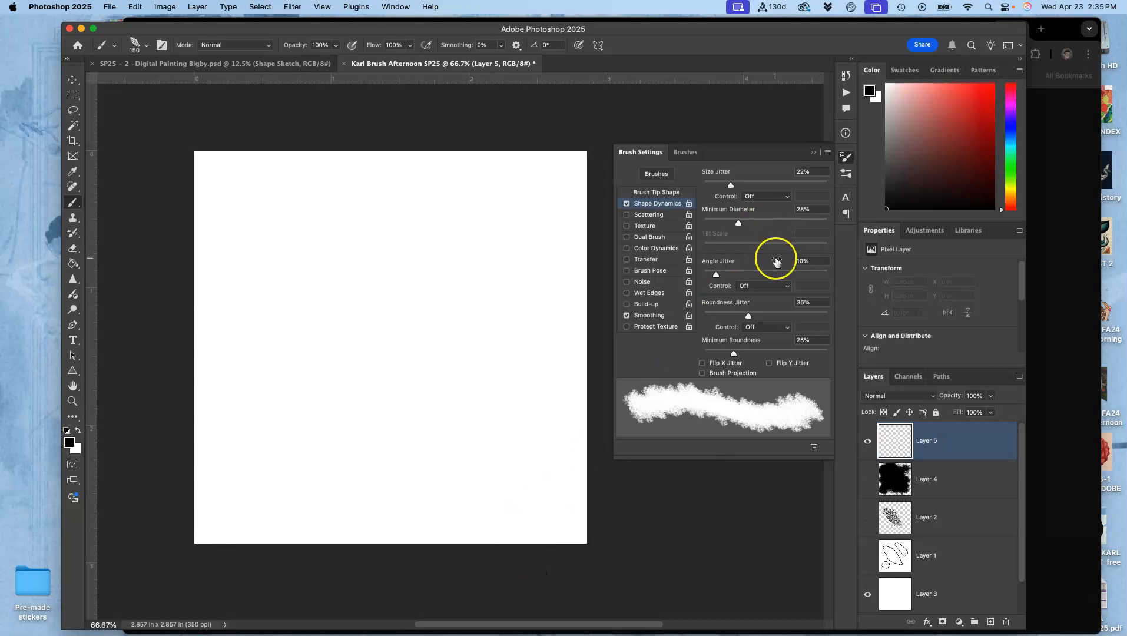
# - Set the Size Jitter control to Pen Pressure and view the Angle Jitter control options without changing them
pyautogui.click(763, 199)
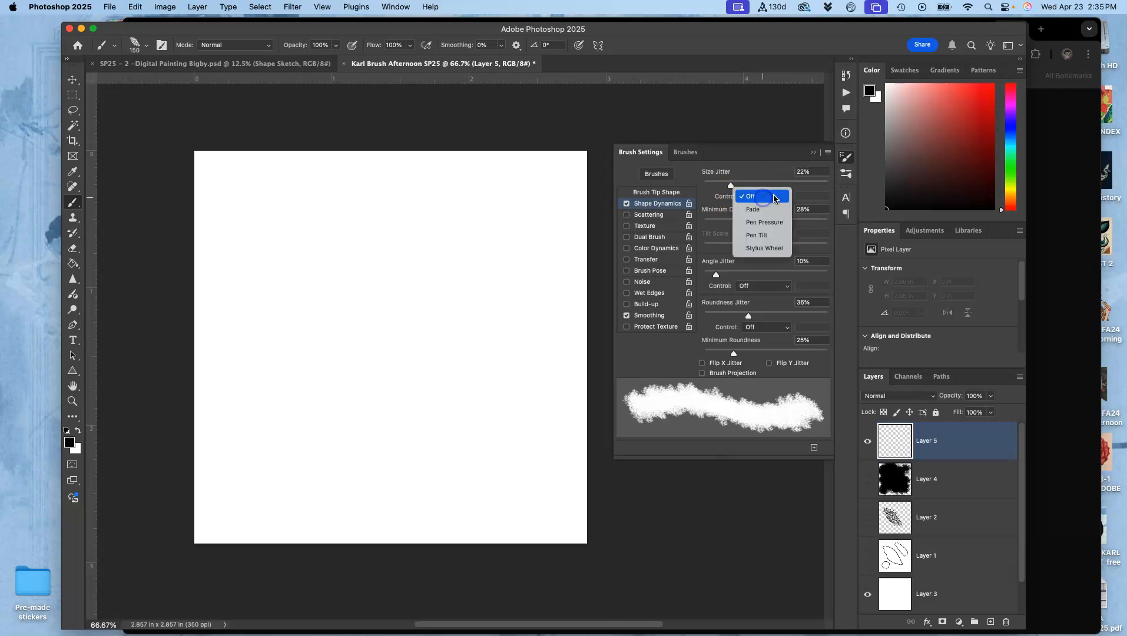
pyautogui.click(764, 223)
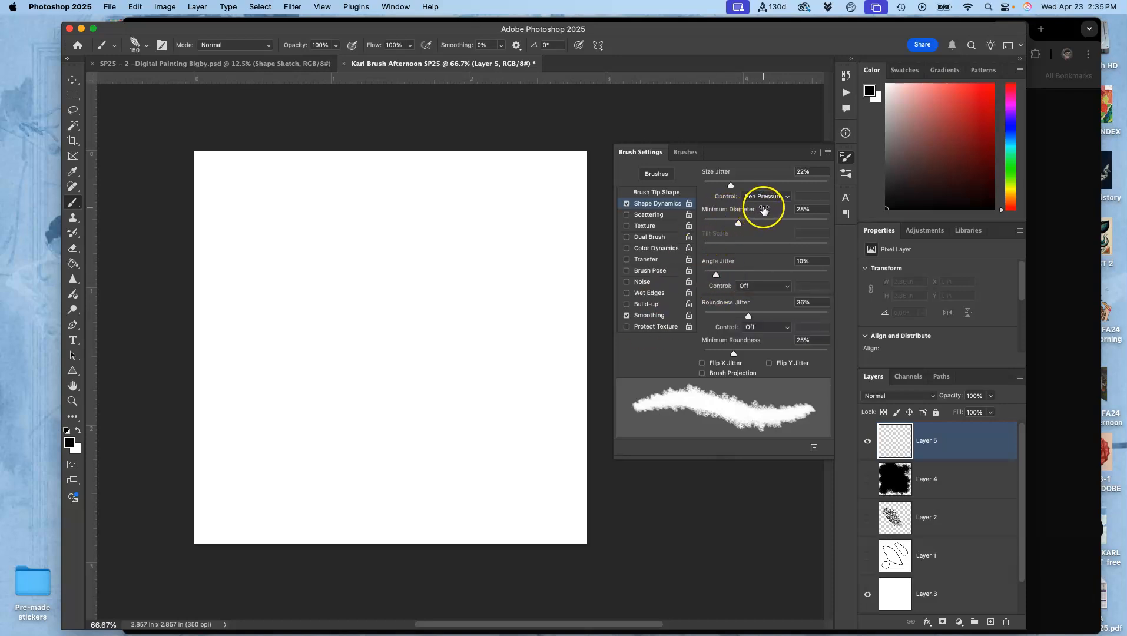
pyautogui.click(782, 287)
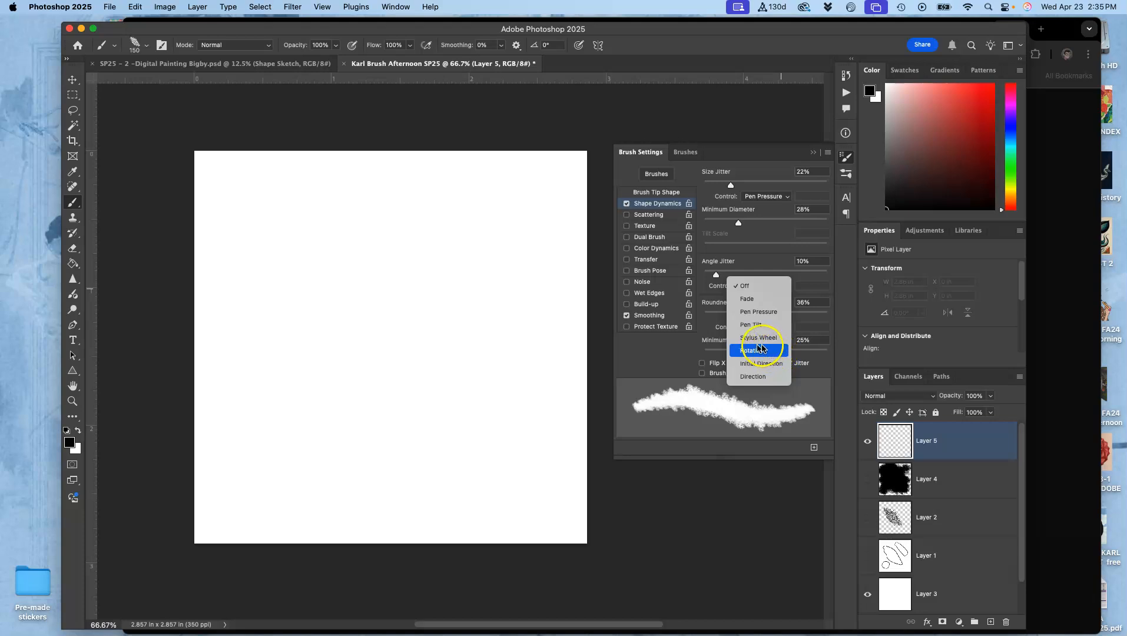
pyautogui.click(459, 328)
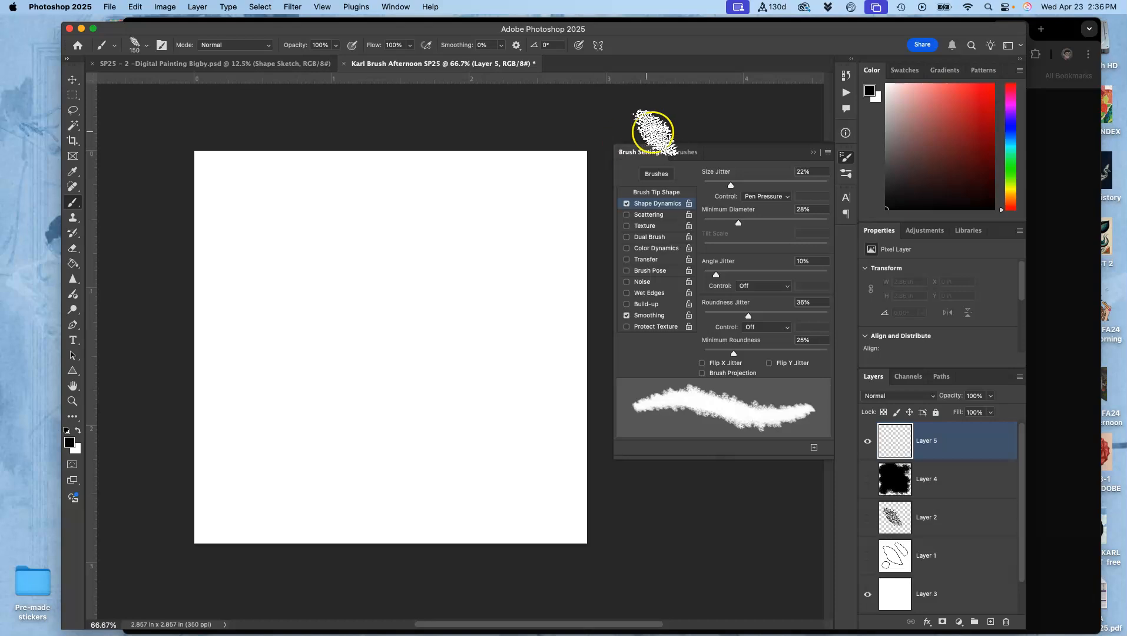
# - Test the pen-pressure brush with winding strokes across Layer 5 and set Size Jitter to 15%
pyautogui.moveTo(475, 201)
pyautogui.mouseDown()
pyautogui.moveTo(381, 219)
pyautogui.moveTo(388, 263)
pyautogui.moveTo(454, 279)
pyautogui.moveTo(405, 312)
pyautogui.moveTo(352, 396)
pyautogui.moveTo(481, 432)
pyautogui.moveTo(341, 475)
pyautogui.moveTo(254, 410)
pyautogui.moveTo(269, 225)
pyautogui.moveTo(294, 330)
pyautogui.moveTo(372, 454)
pyautogui.moveTo(537, 347)
pyautogui.moveTo(500, 305)
pyautogui.moveTo(521, 257)
pyautogui.moveTo(522, 222)
pyautogui.moveTo(504, 193)
pyautogui.moveTo(428, 179)
pyautogui.moveTo(301, 175)
pyautogui.mouseUp()
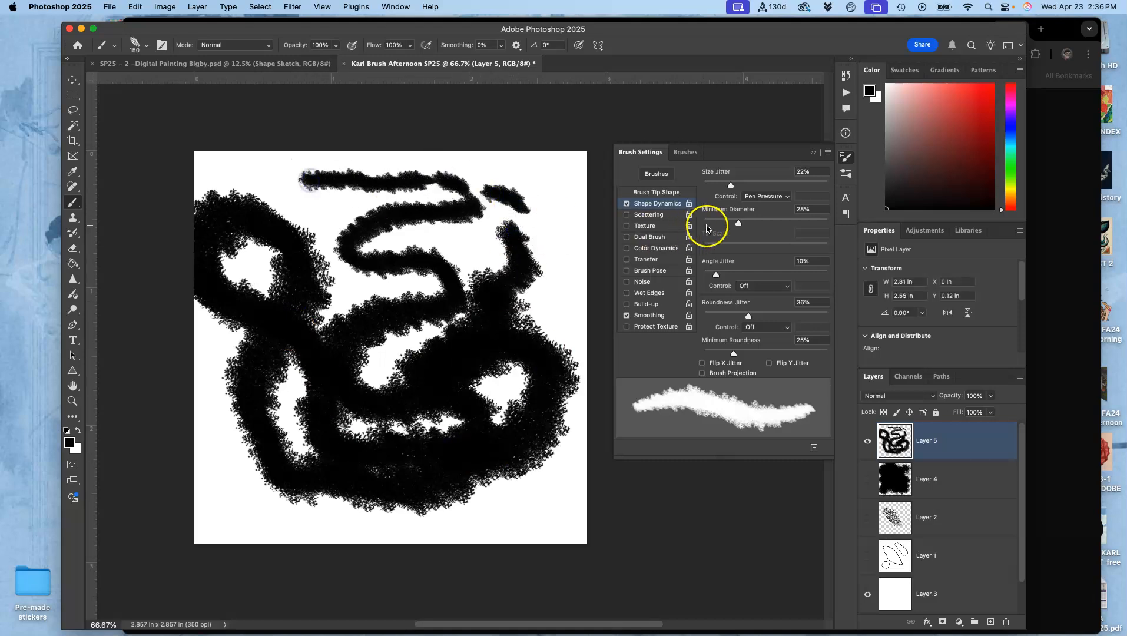
pyautogui.moveTo(515, 166)
pyautogui.mouseDown()
pyautogui.moveTo(409, 159)
pyautogui.moveTo(327, 189)
pyautogui.moveTo(322, 321)
pyautogui.moveTo(415, 342)
pyautogui.moveTo(349, 388)
pyautogui.moveTo(420, 276)
pyautogui.moveTo(540, 270)
pyautogui.moveTo(545, 427)
pyautogui.mouseUp()
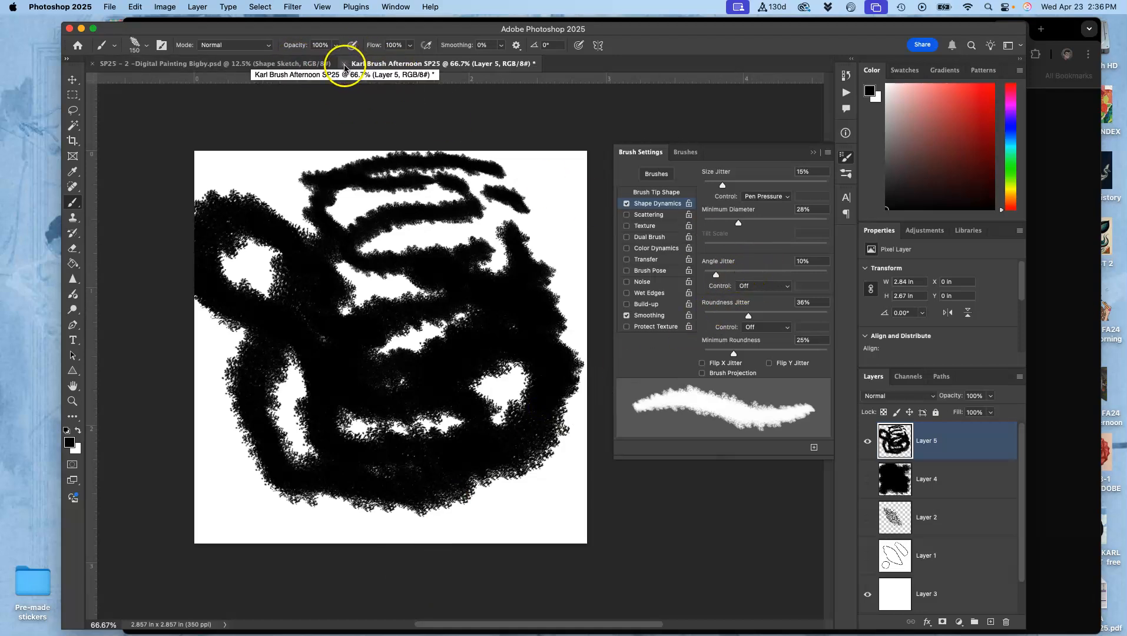
# - Switch to the cat digital painting document and add a new layer above the Rotoscoped Sketch layer
pyautogui.click(286, 65)
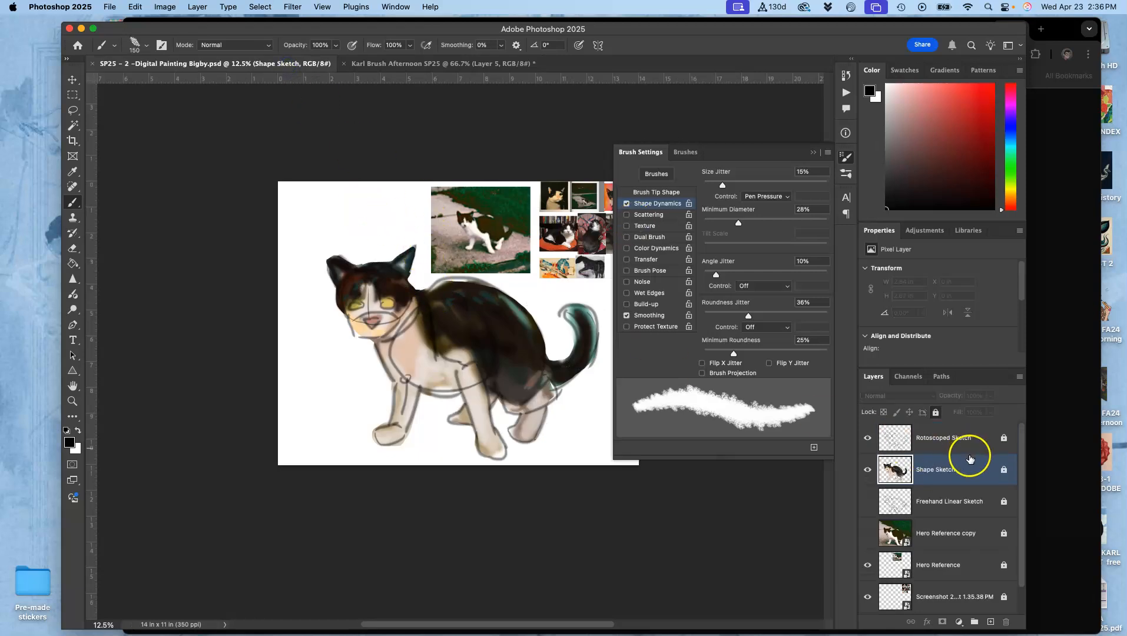
pyautogui.click(971, 439)
pyautogui.click(991, 619)
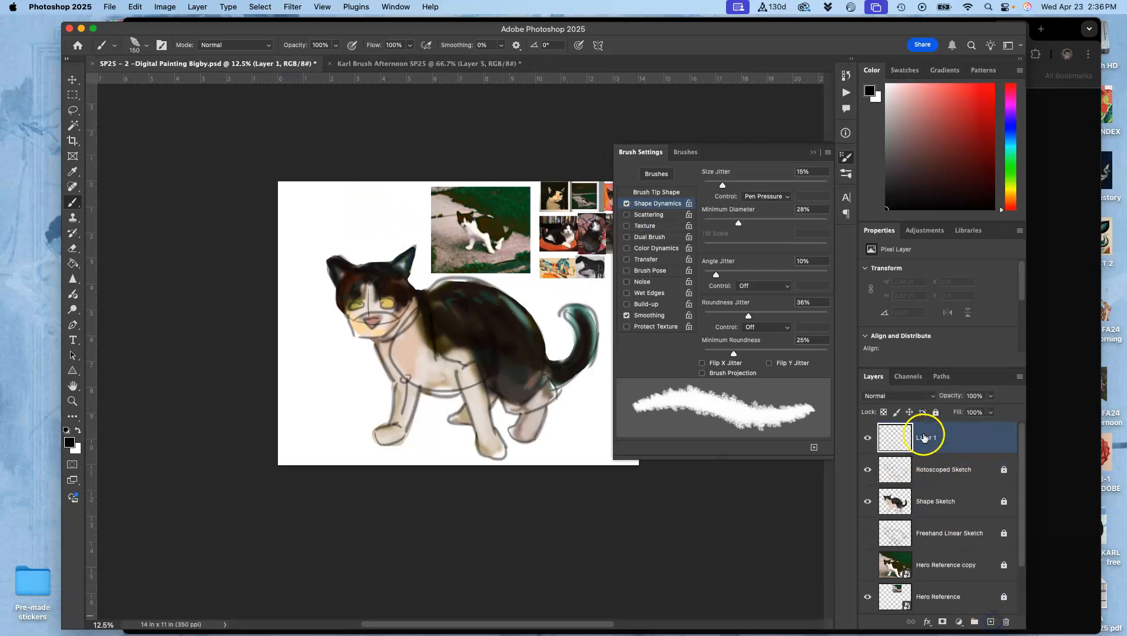
# - Paint black test squiggles down the blank area beside the cat on Layer 1 and save the document
pyautogui.moveTo(375, 206); pyautogui.dragTo(291, 255)
pyautogui.moveTo(318, 387)
pyautogui.mouseDown()
pyautogui.moveTo(333, 368)
pyautogui.moveTo(350, 399)
pyautogui.moveTo(312, 427)
pyautogui.mouseUp()
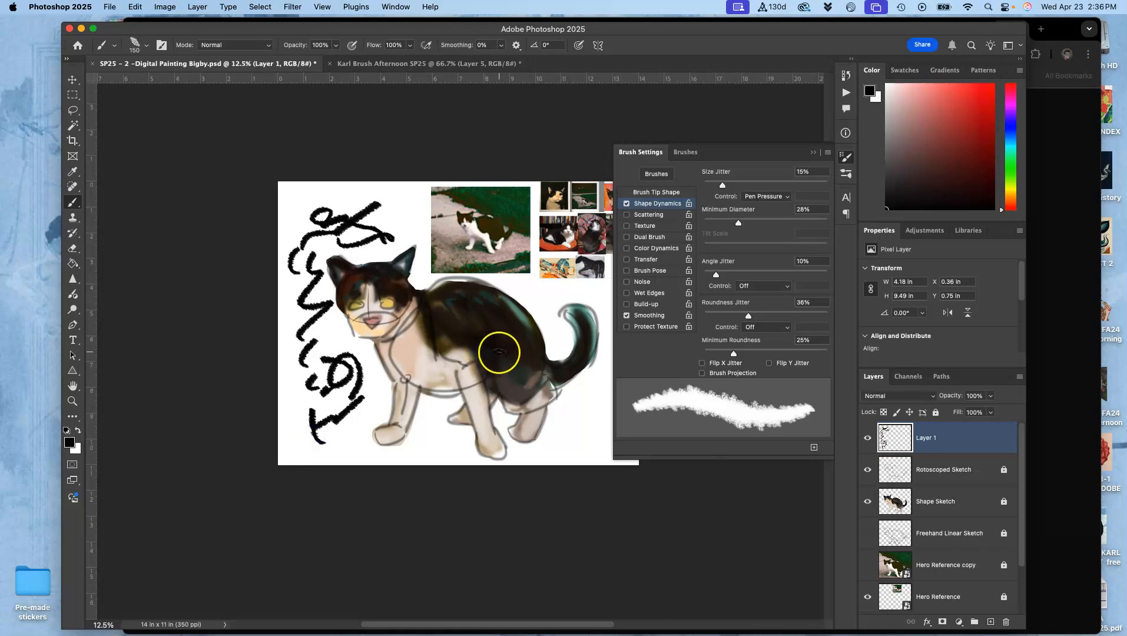
pyautogui.press('super+s')
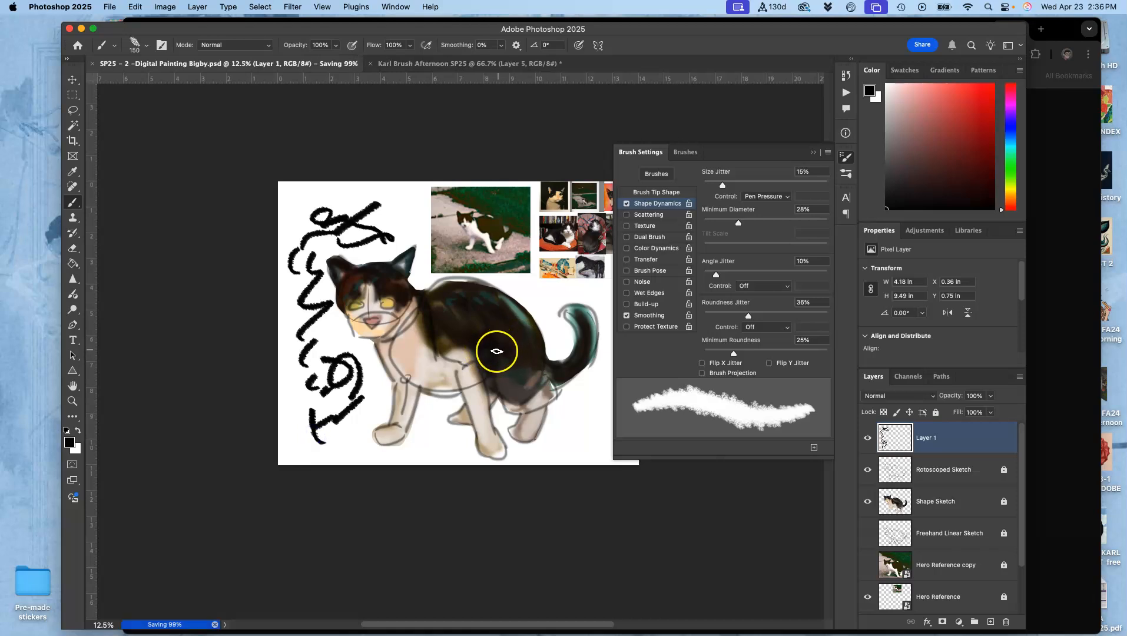
# - Select the custom Afternoon SP25 brush preset and test it with a broad black stroke above the cat's head
pyautogui.click(147, 45)
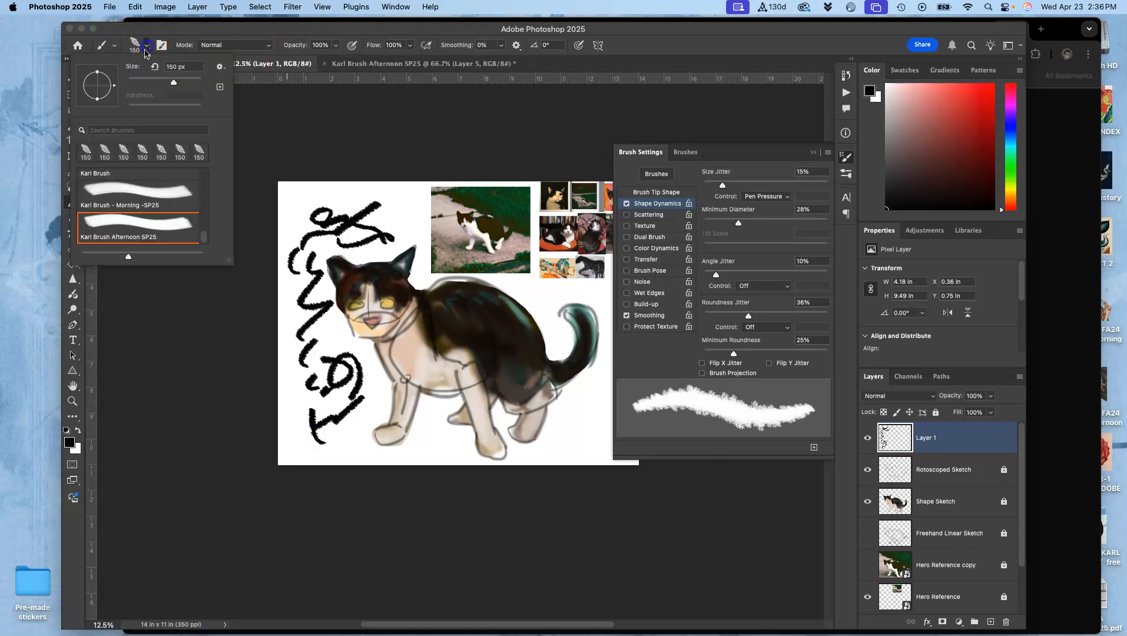
pyautogui.click(150, 188)
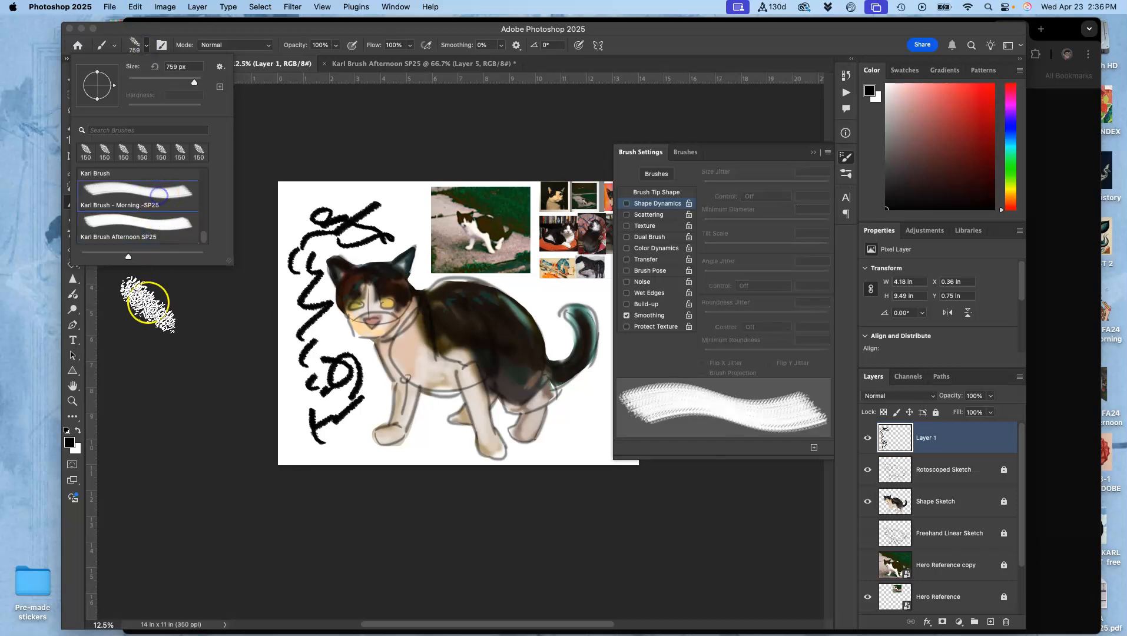
pyautogui.click(161, 221)
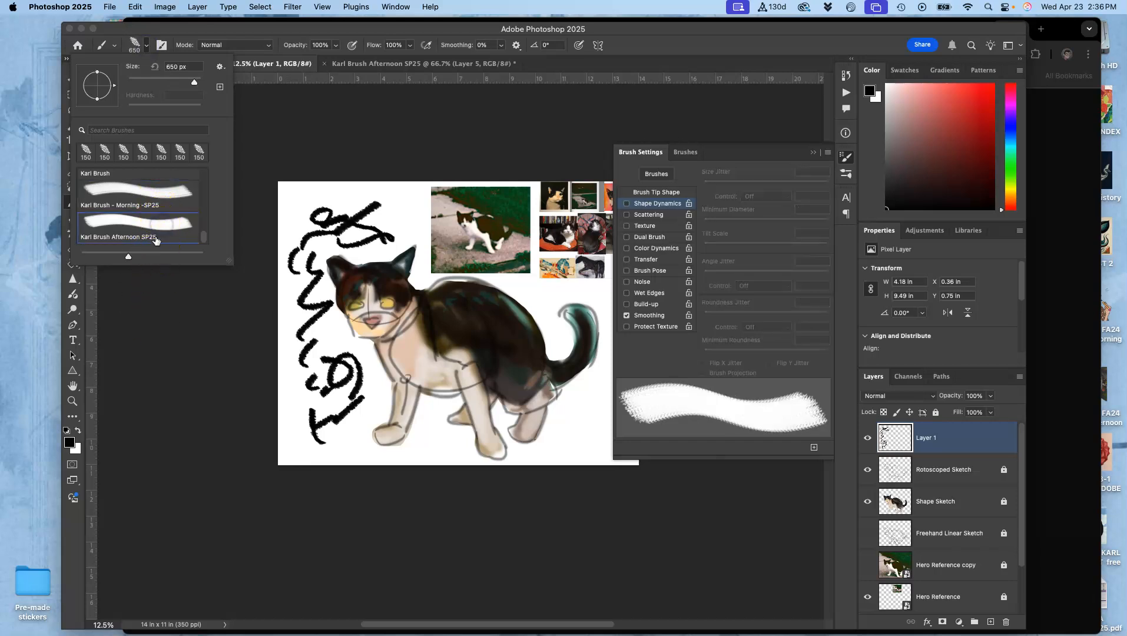
pyautogui.moveTo(385, 202); pyautogui.dragTo(307, 247)
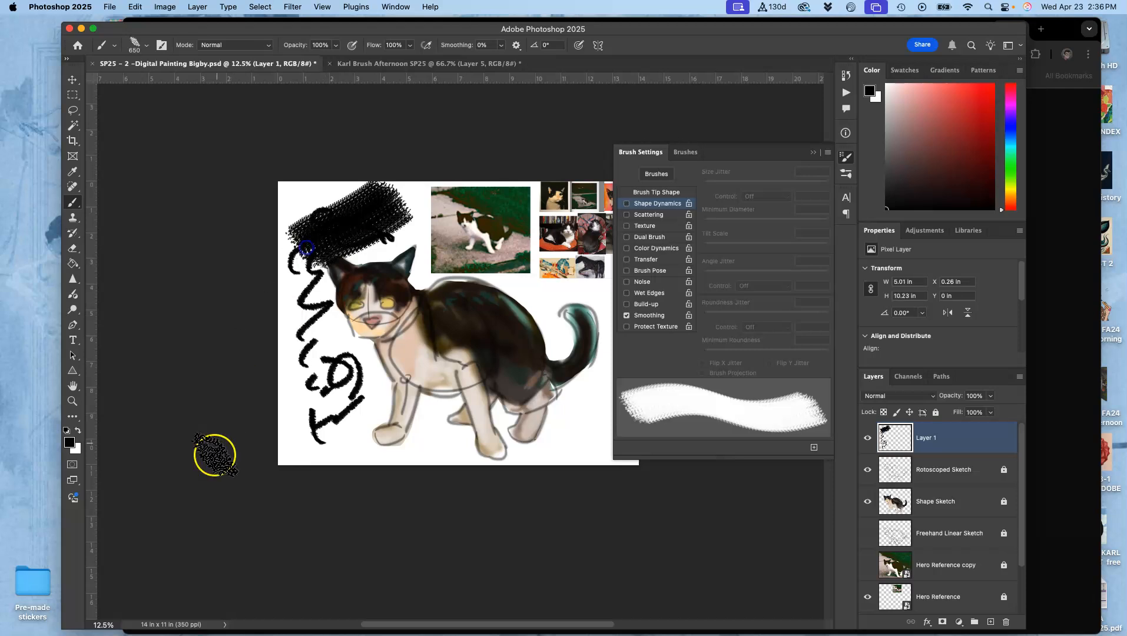
# - Enable Shape Dynamics with Size Jitter 15% on Pen Pressure, Minimum Diameter 13%, Angle Jitter 20% and Roundness Jitter 16%
pyautogui.click(627, 203)
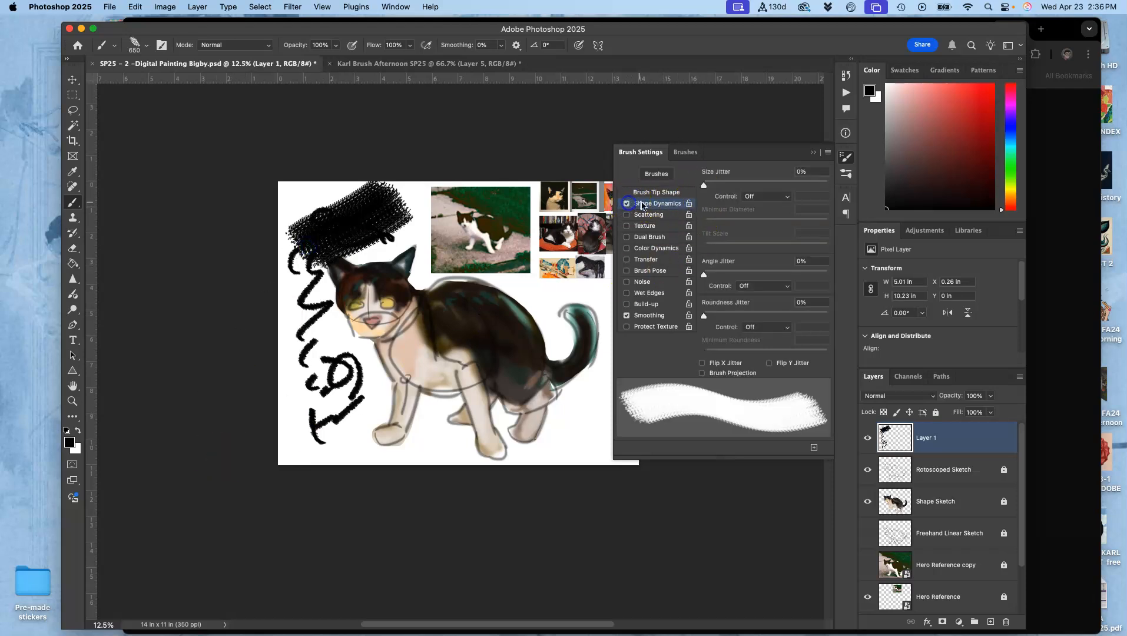
pyautogui.moveTo(704, 184); pyautogui.dragTo(722, 185)
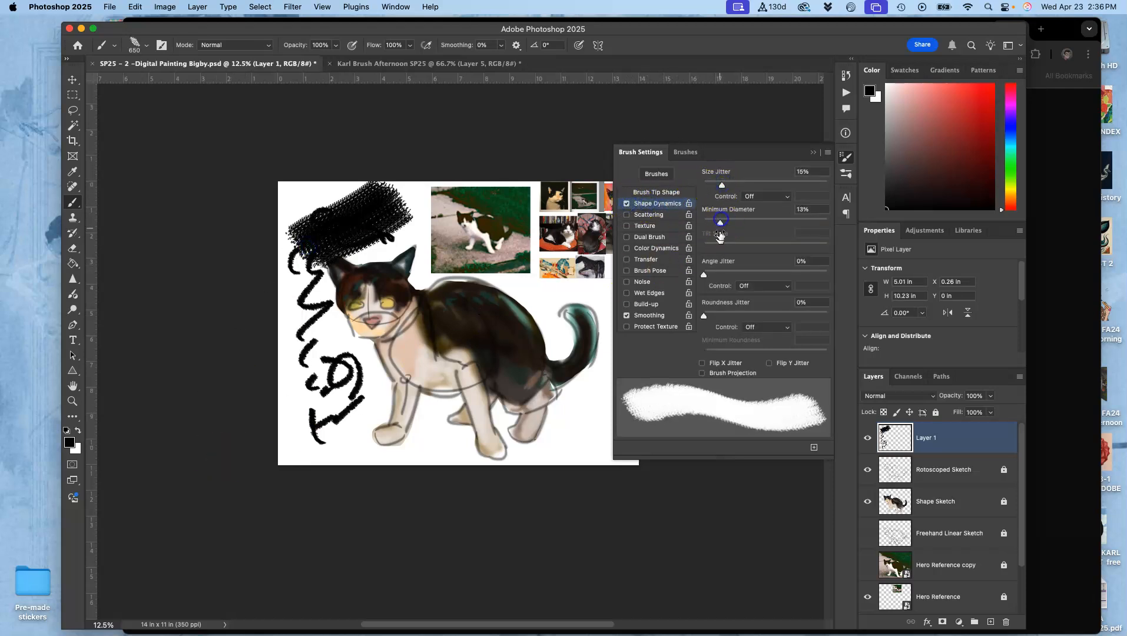
pyautogui.click(723, 315)
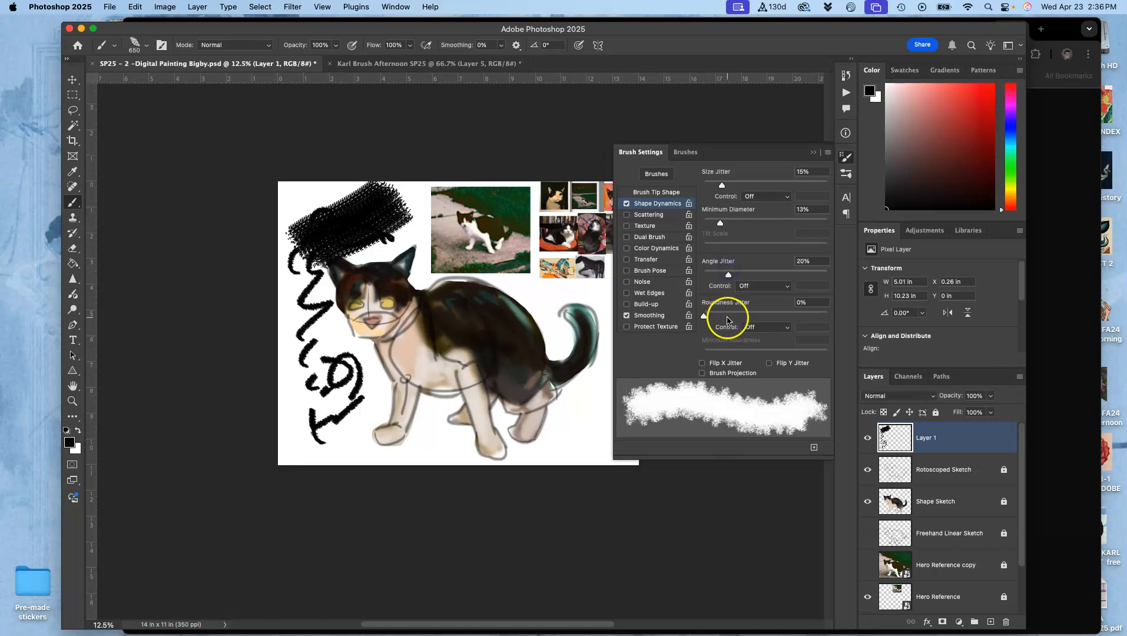
pyautogui.click(764, 197)
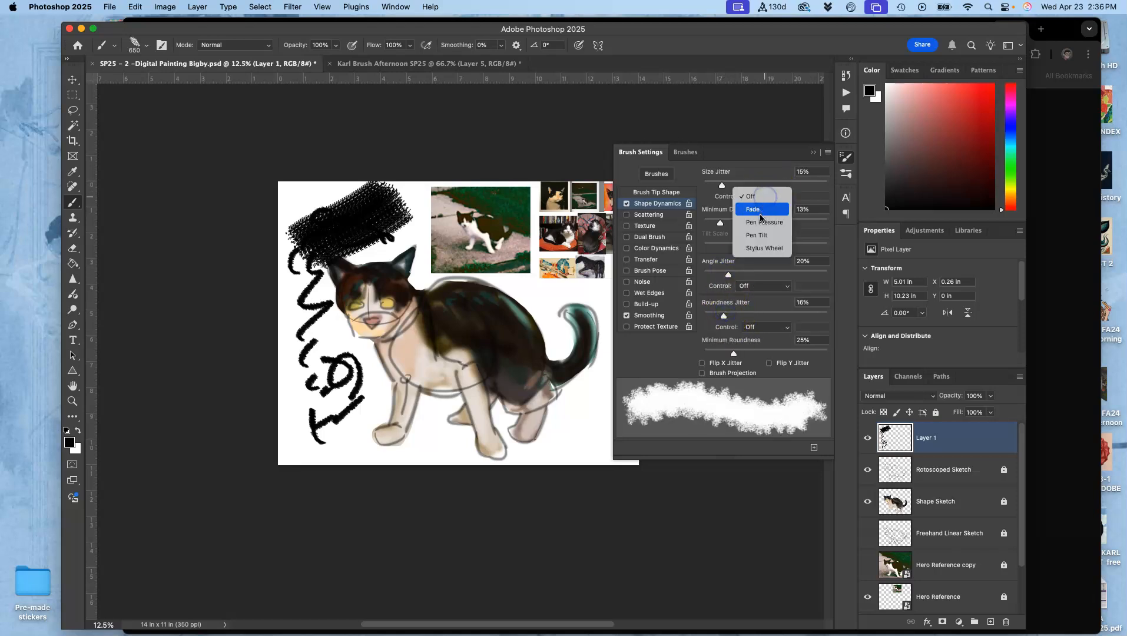
pyautogui.click(761, 222)
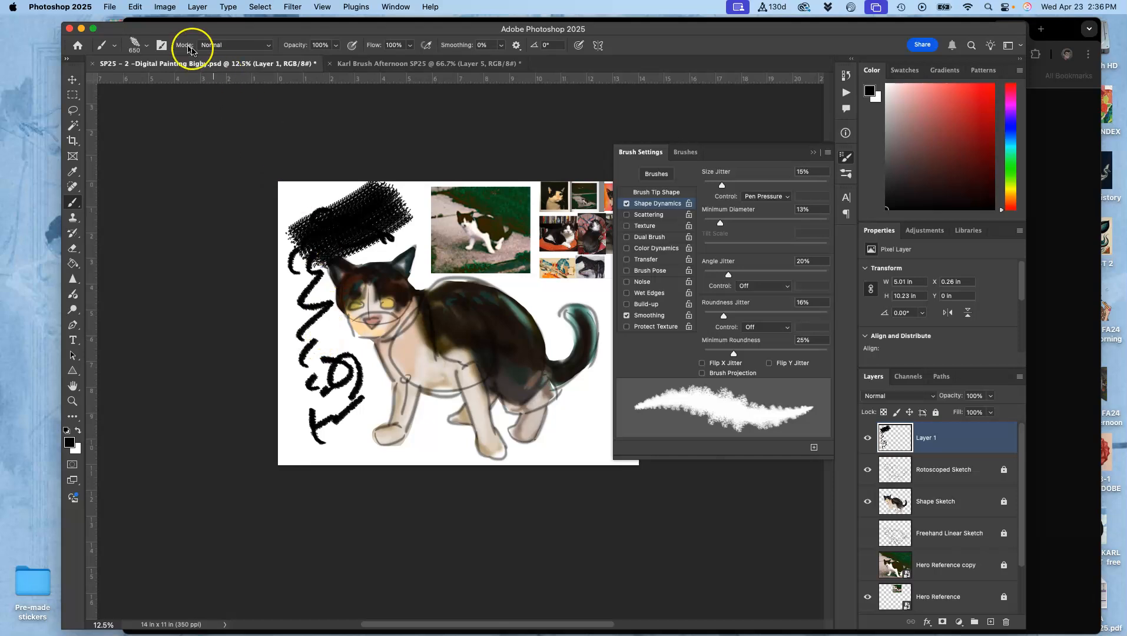
# - Set the brush size to 99 px and test it with curved strokes beside the cat's chest
pyautogui.click(146, 47)
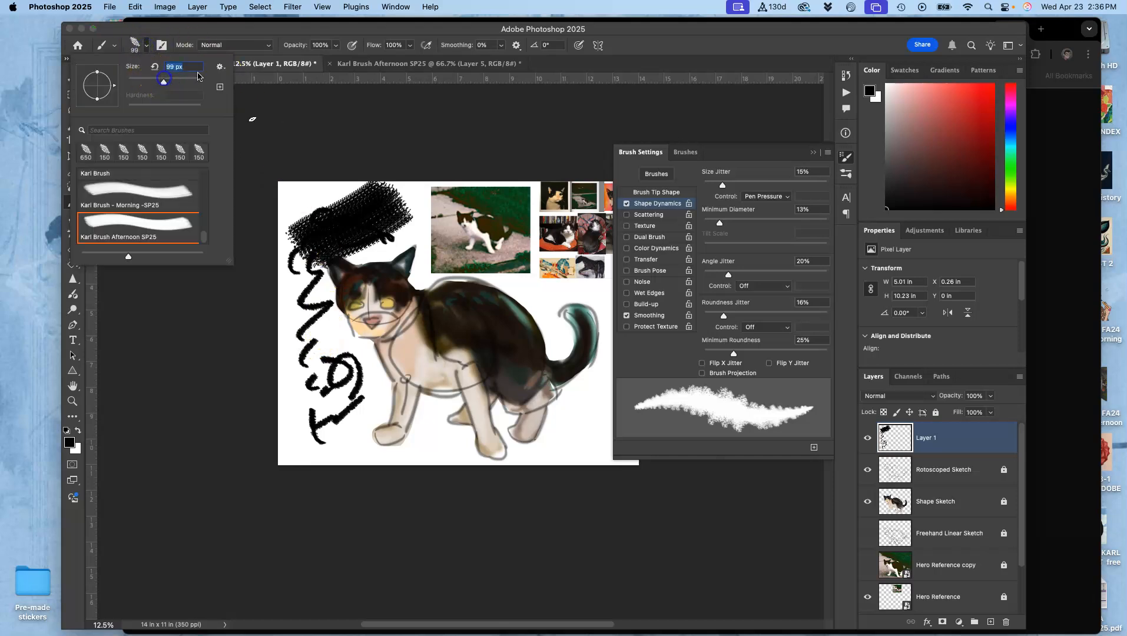
pyautogui.moveTo(337, 340); pyautogui.dragTo(355, 345)
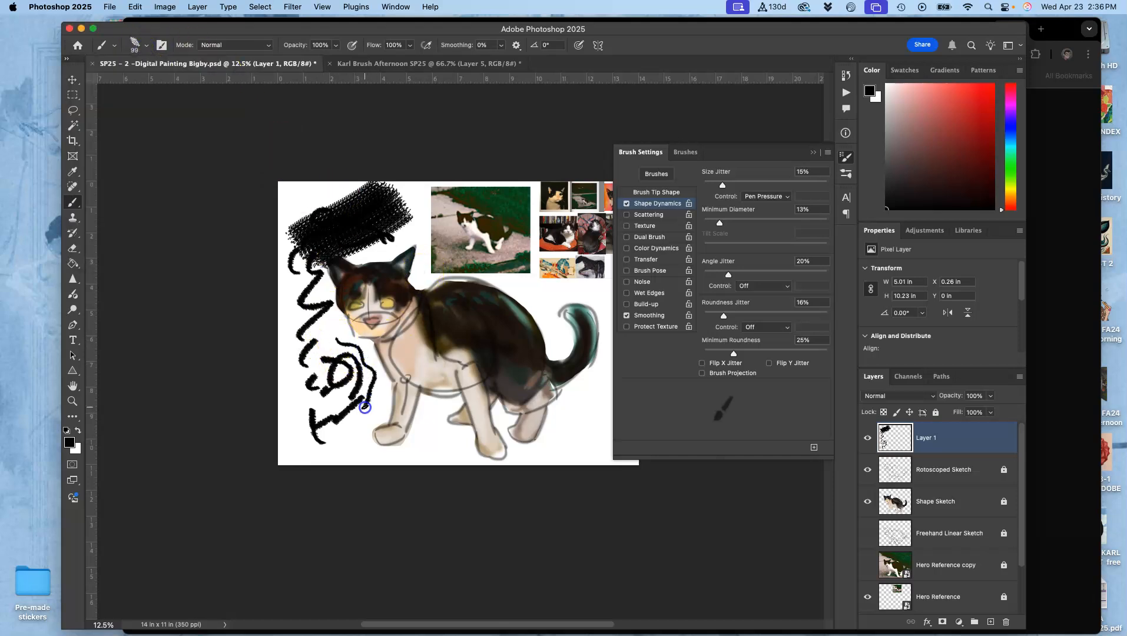
pyautogui.moveTo(371, 386); pyautogui.dragTo(334, 413)
# - Set the brush size to 150 px and test it with short strokes near the cat's tail
pyautogui.click(147, 46)
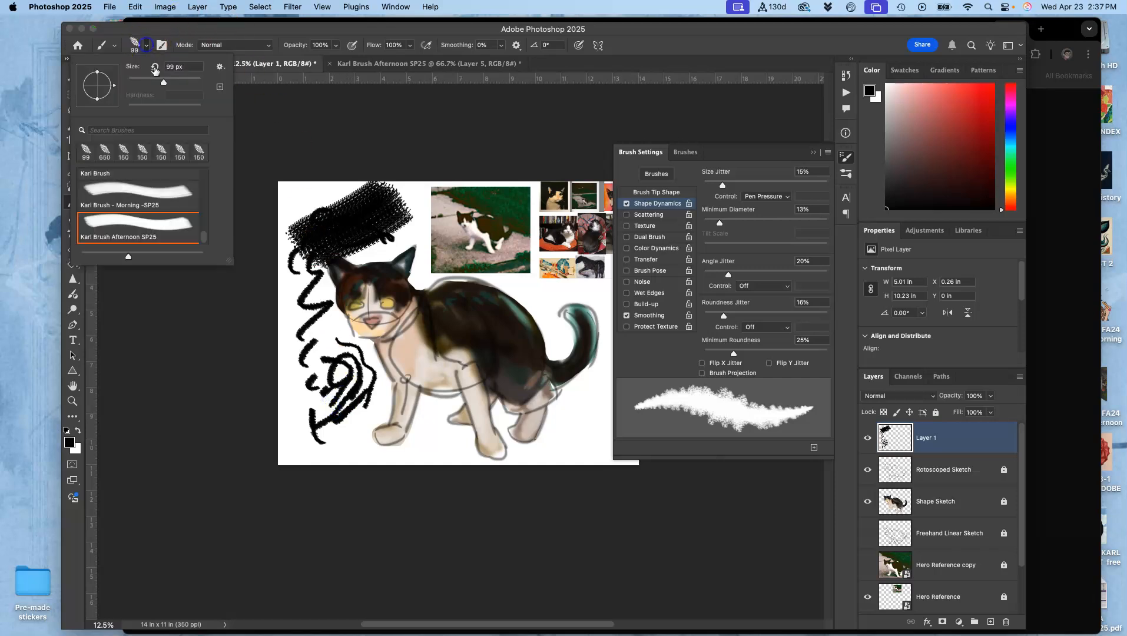
pyautogui.click(549, 295)
pyautogui.moveTo(548, 296); pyautogui.dragTo(557, 297)
pyautogui.click(549, 393)
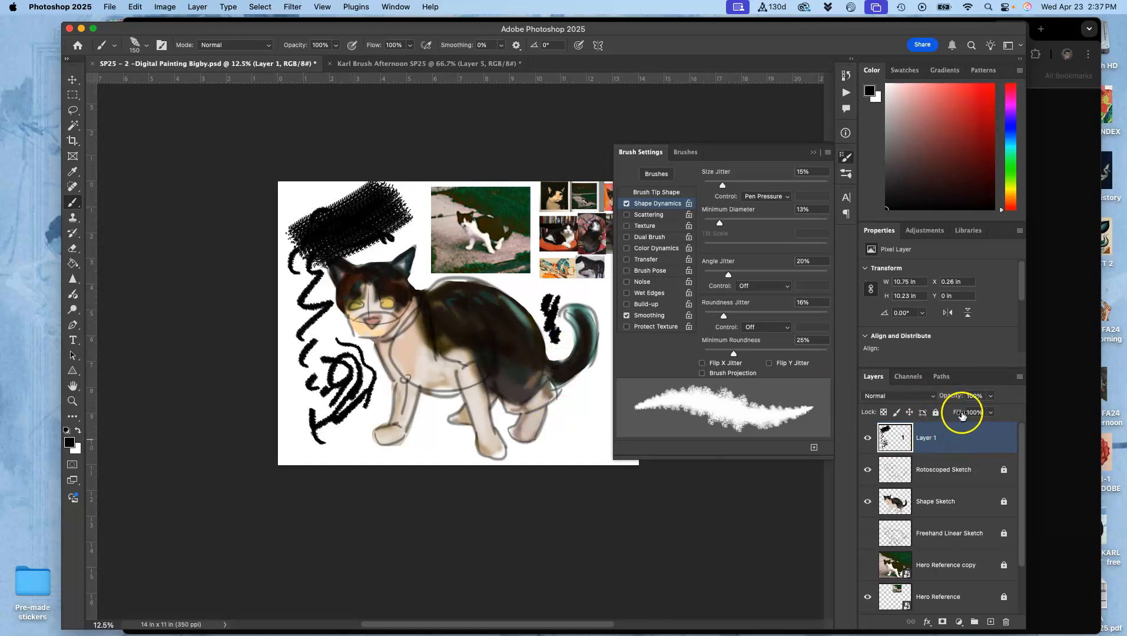
# - Clear all test strokes from Layer 1 and collapse the brush settings
pyautogui.press('super+a')
pyautogui.press('BackSpace')
pyautogui.click(814, 152)
# - Try a test stroke at closer zoom above the cat's head on Layer 1 and undo it
pyautogui.press('super+plus')
pyautogui.press('super+plus')
pyautogui.press('super+plus')
pyautogui.press('super+plus')
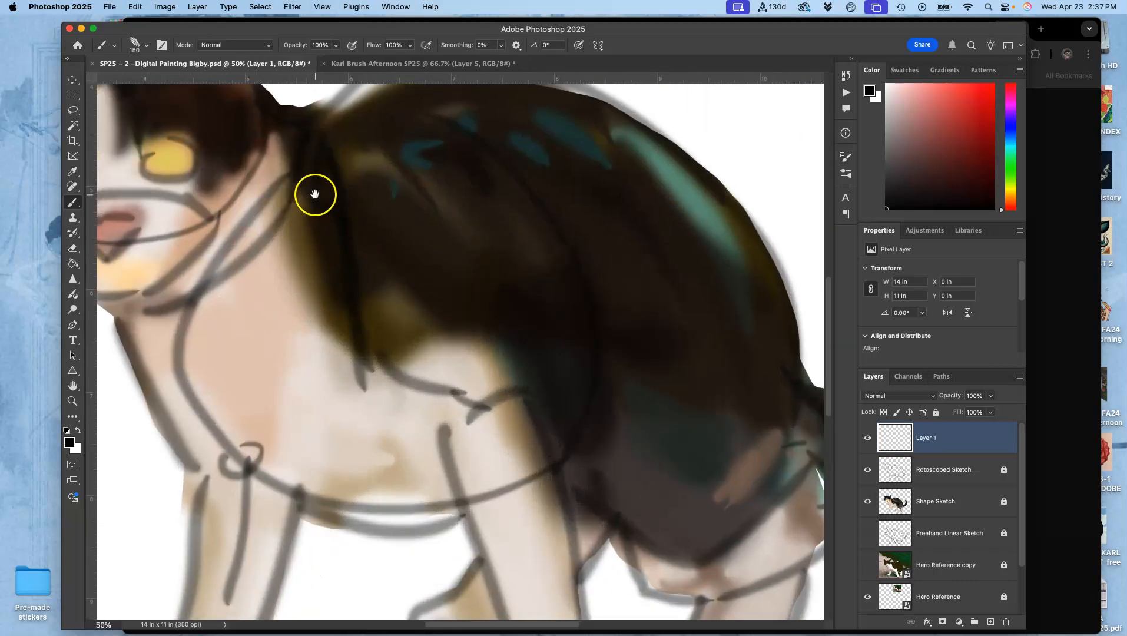
pyautogui.moveTo(315, 194)
pyautogui.mouseDown()
pyautogui.moveTo(460, 389)
pyautogui.moveTo(485, 445)
pyautogui.mouseUp()
pyautogui.moveTo(303, 127)
pyautogui.mouseDown()
pyautogui.moveTo(256, 192)
pyautogui.moveTo(490, 131)
pyautogui.mouseUp()
pyautogui.press('super+z')
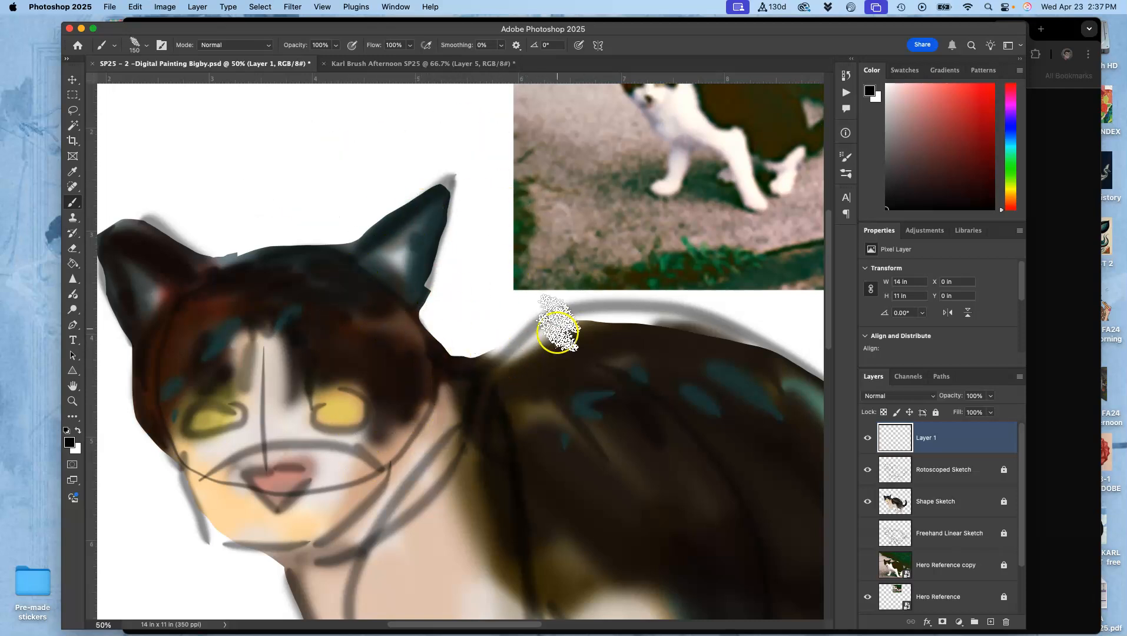
# - Hide the Shape Sketch layer and rename Layer 1 as "Base Color Layer"
pyautogui.press('super+minus')
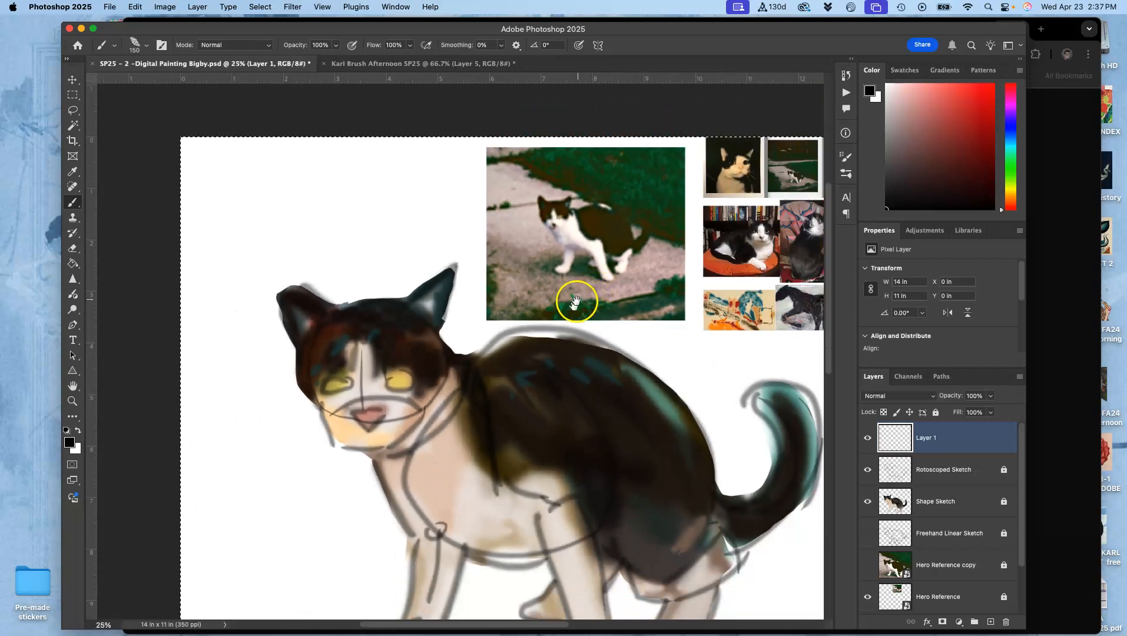
pyautogui.moveTo(576, 299); pyautogui.dragTo(445, 222)
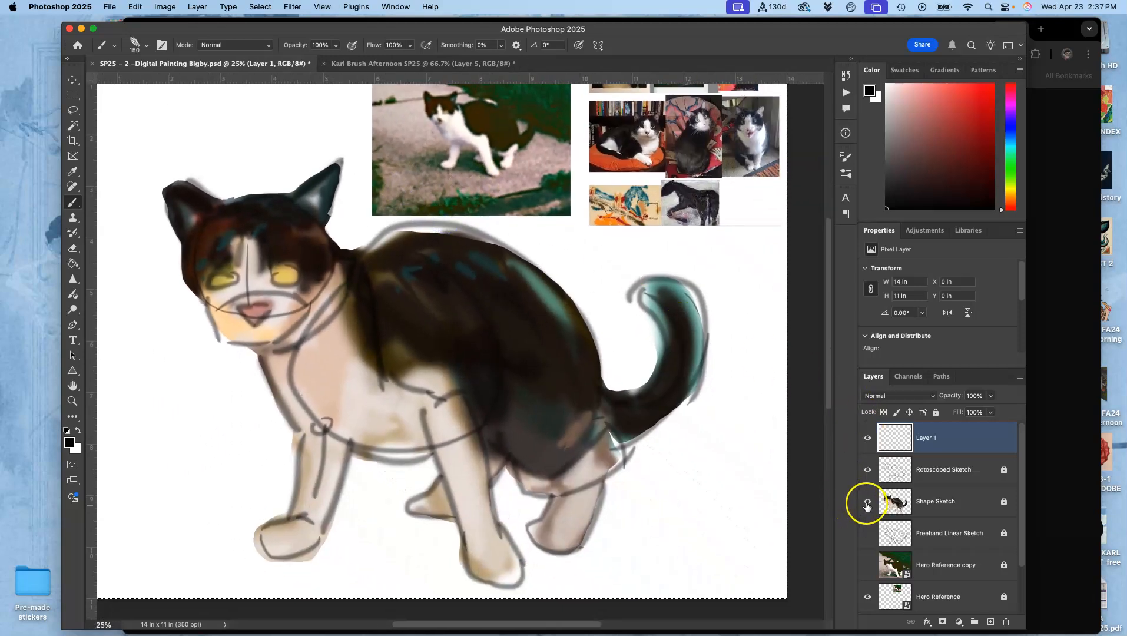
pyautogui.click(867, 501)
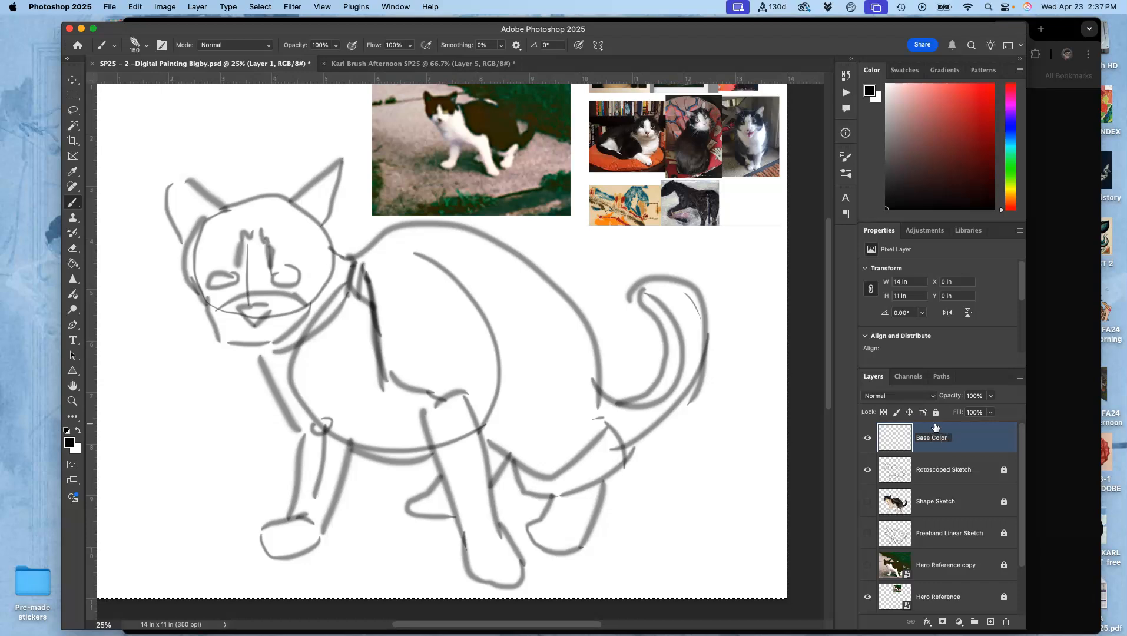
pyautogui.write('Layer')
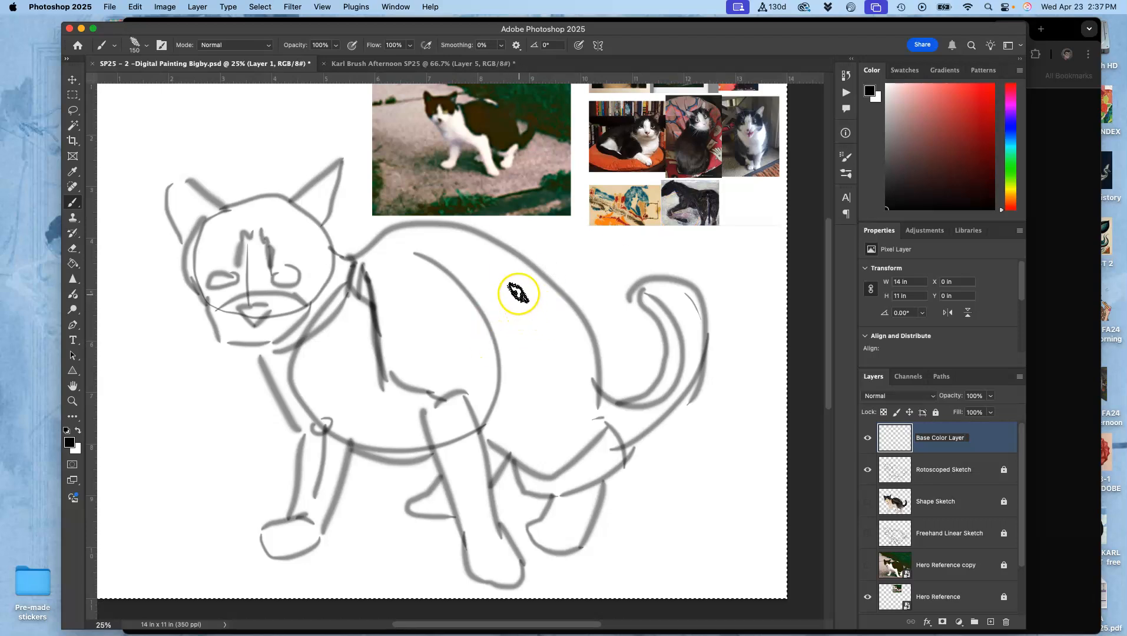
# - Sample grey-teal from the colorful painting reference and block in the right half of the cat's face and the forehead
pyautogui.keyDown('alt'); pyautogui.click(620, 202); pyautogui.keyUp('alt')
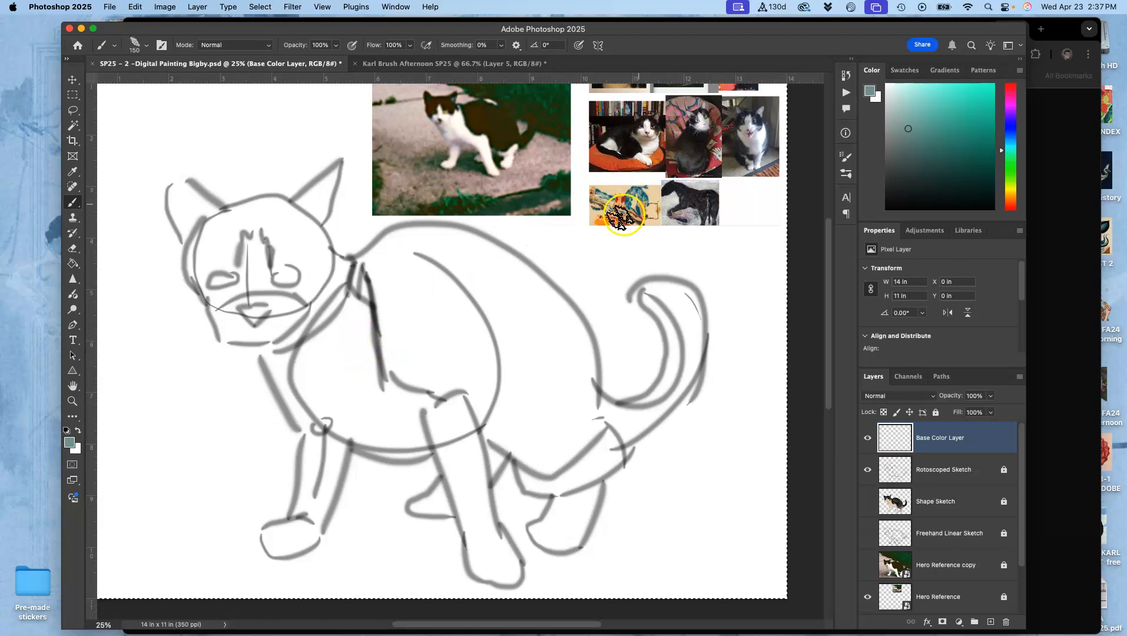
pyautogui.moveTo(311, 266)
pyautogui.mouseDown()
pyautogui.moveTo(310, 240)
pyautogui.moveTo(309, 264)
pyautogui.mouseUp()
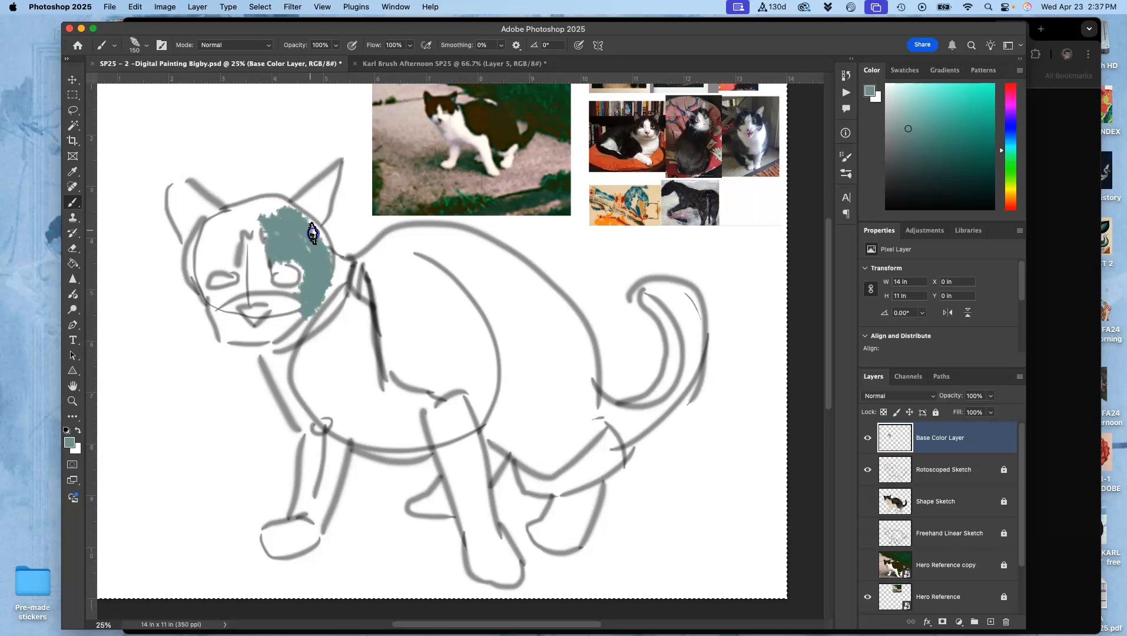
pyautogui.moveTo(313, 263); pyautogui.dragTo(260, 209)
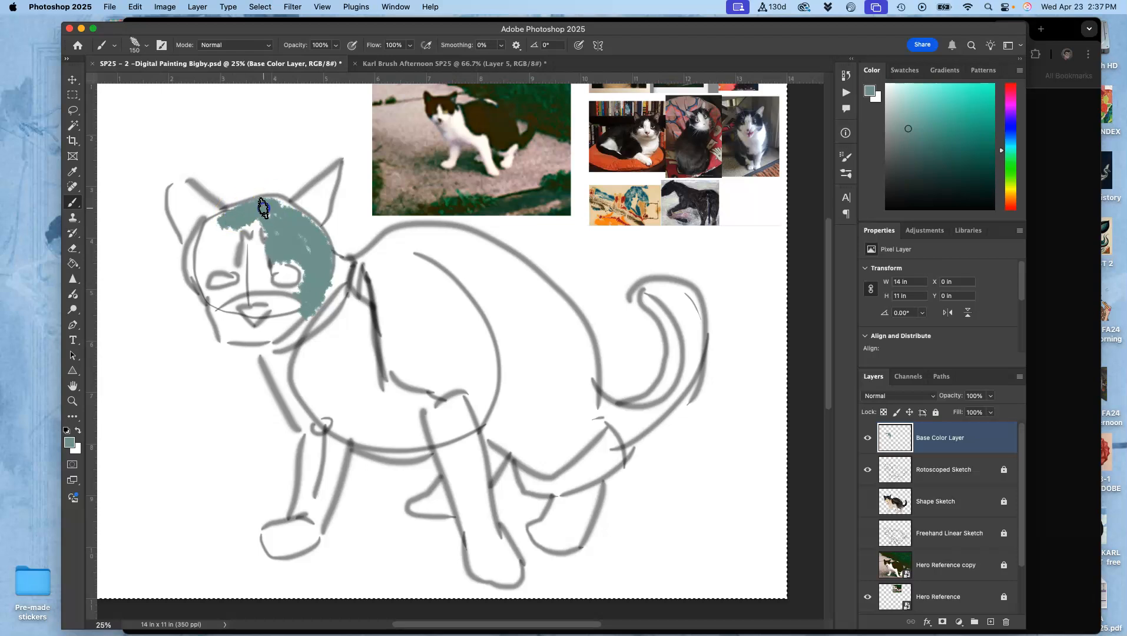
# - Sample red from the colorful painting reference and dab it on the cat's nose and the inner parts of both eyes
pyautogui.keyDown('alt'); pyautogui.click(634, 199); pyautogui.keyUp('alt')
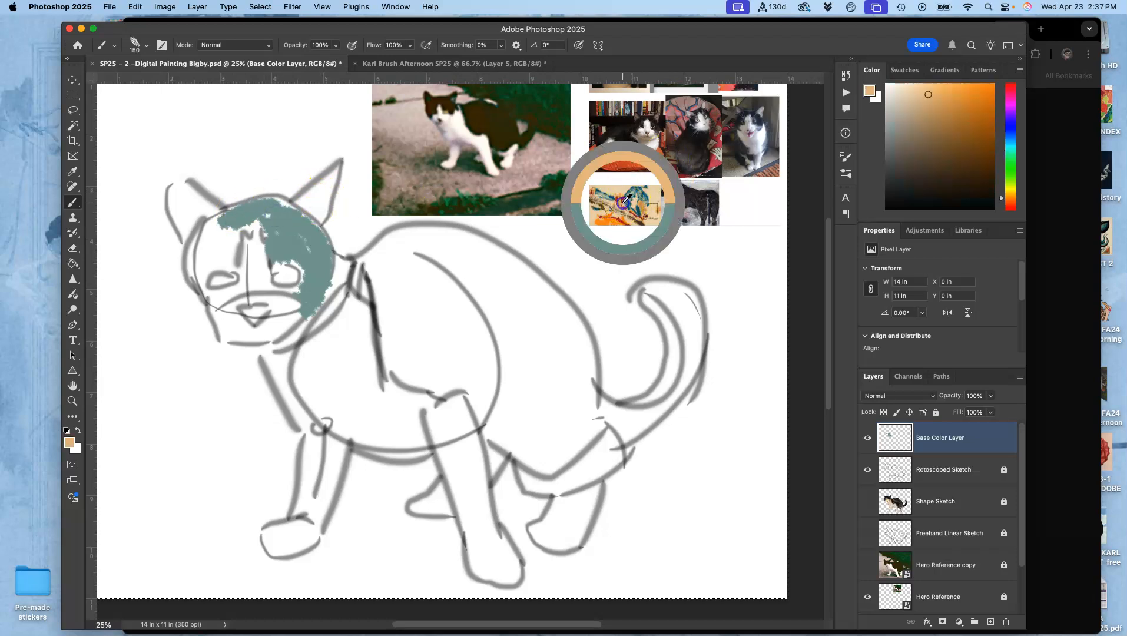
pyautogui.moveTo(237, 296); pyautogui.dragTo(253, 322)
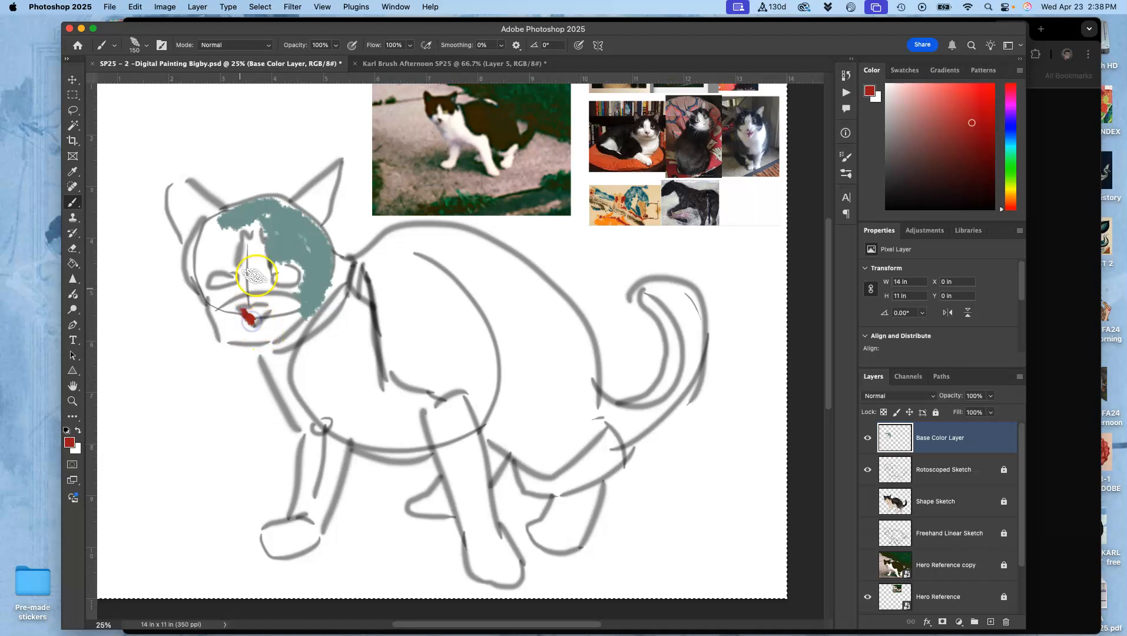
pyautogui.moveTo(271, 266)
pyautogui.mouseDown()
pyautogui.moveTo(285, 285)
pyautogui.moveTo(231, 284)
pyautogui.mouseUp()
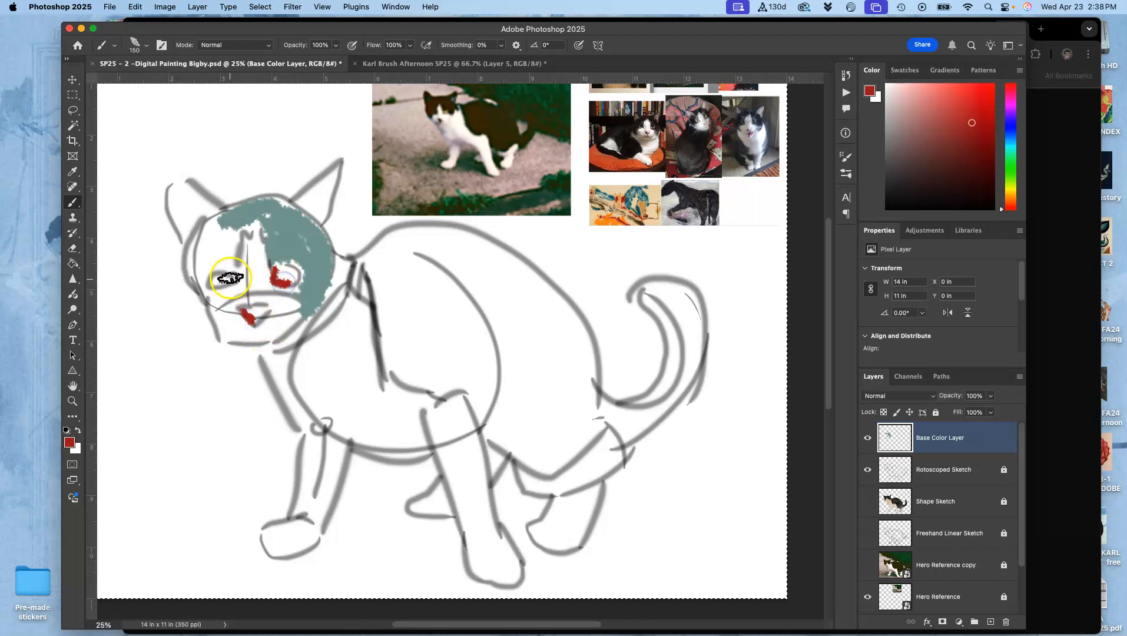
# - Fill both eyes with pale tan and paint a near-black patch above the left eye, sampling both colors from the reference images
pyautogui.keyDown('alt'); pyautogui.click(652, 205); pyautogui.keyUp('alt')
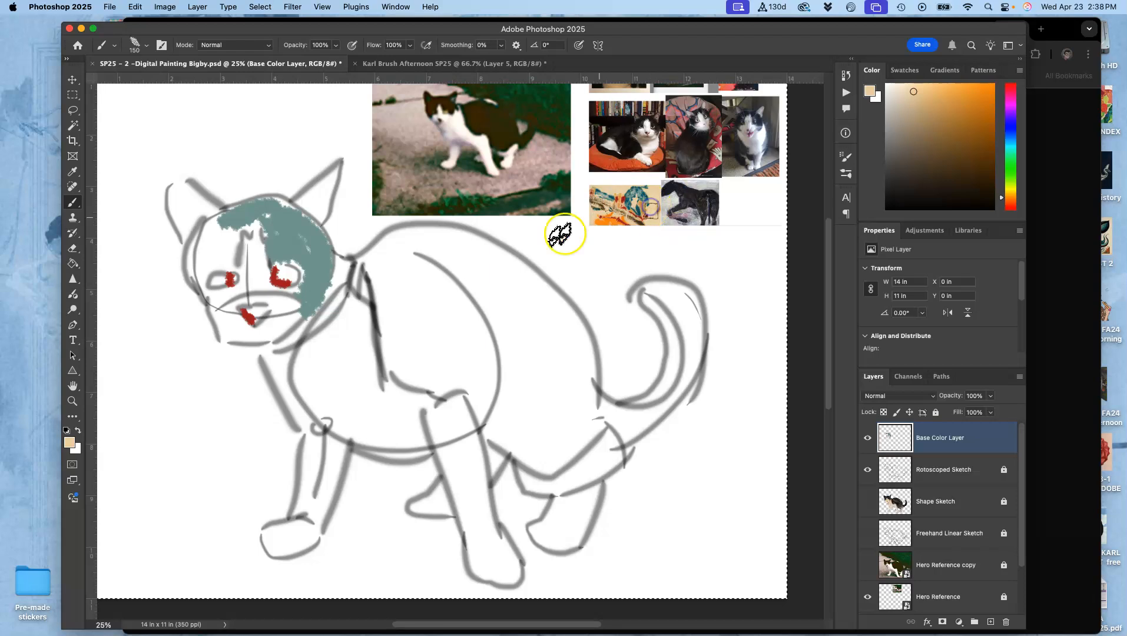
pyautogui.click(278, 277)
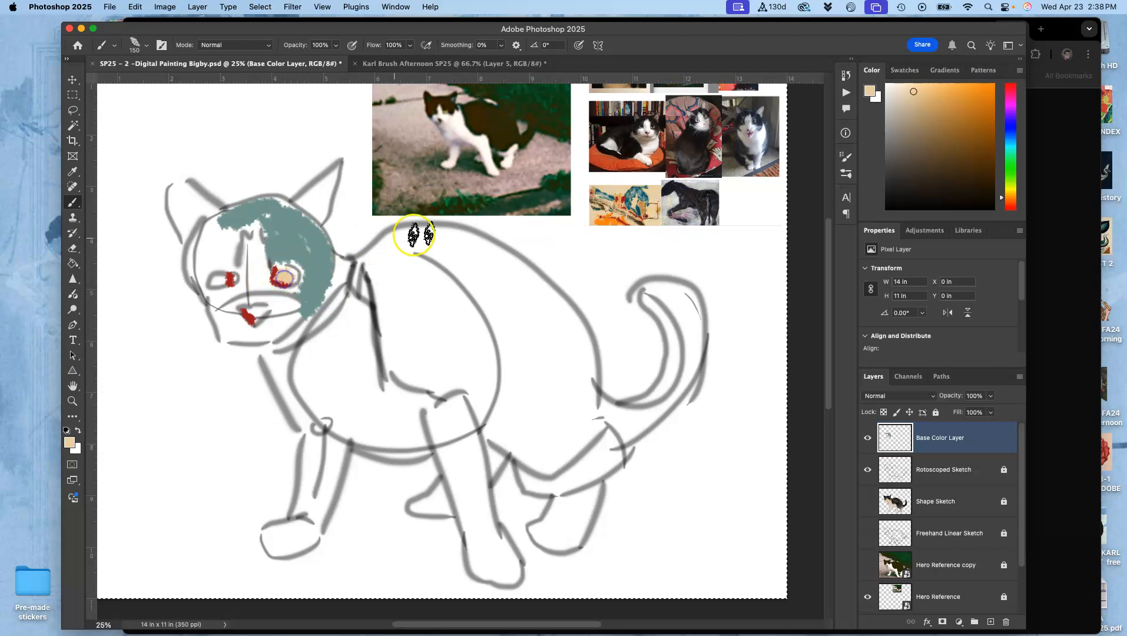
pyautogui.keyDown('alt'); pyautogui.click(650, 215); pyautogui.keyUp('alt')
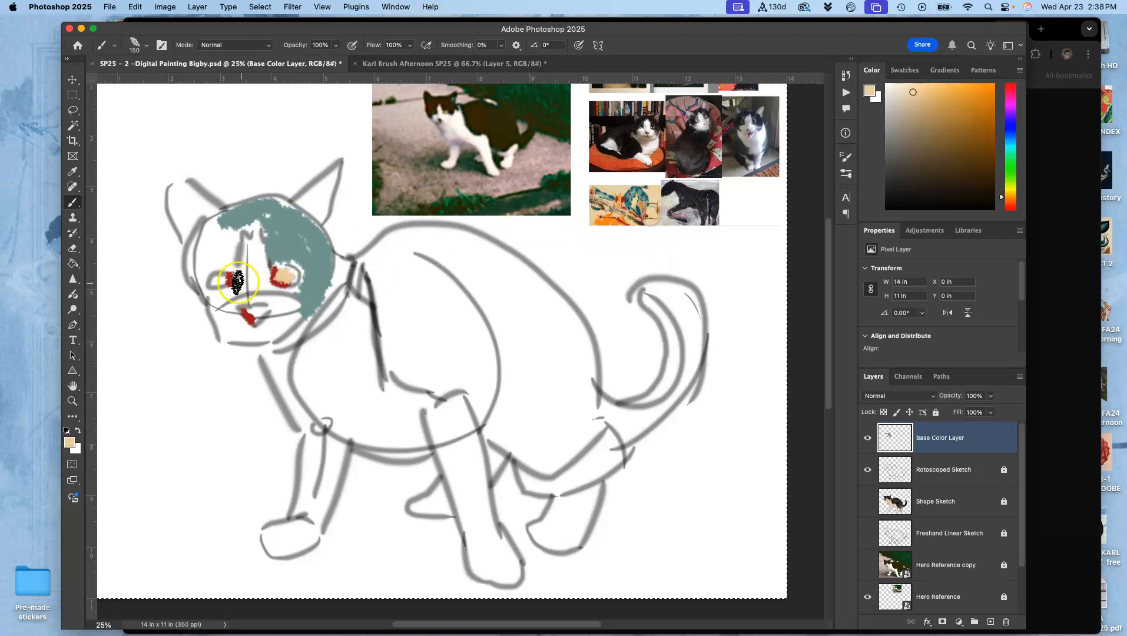
pyautogui.keyDown('alt'); pyautogui.click(677, 141); pyautogui.keyUp('alt')
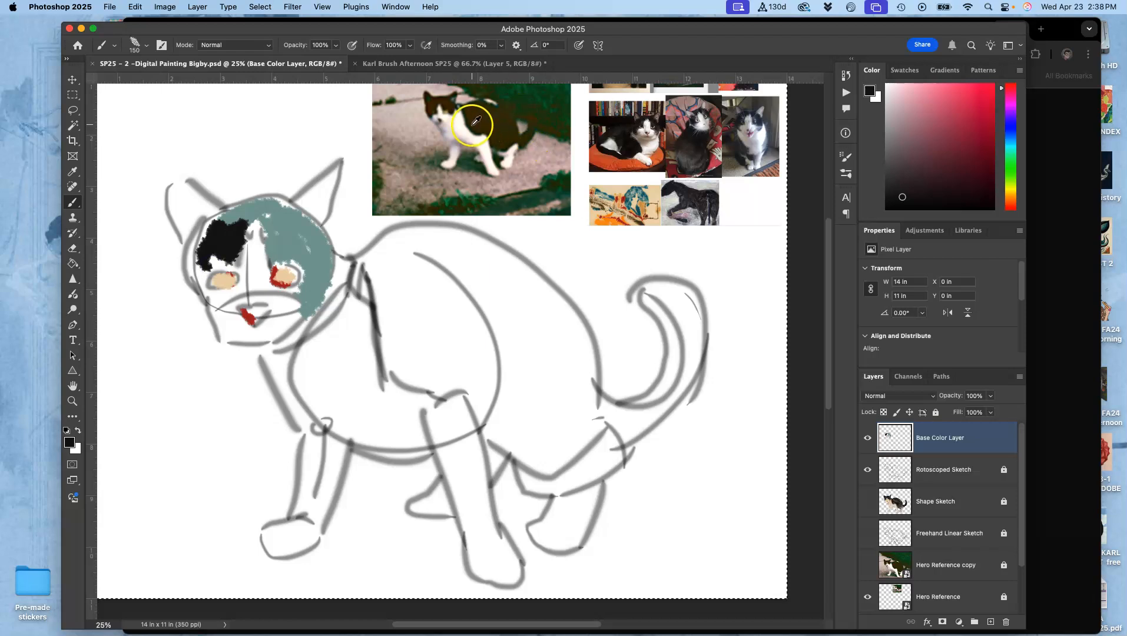
# - Sample dark brown and burnt orange from the reference photos and block in the dark face patch, neck edge, chest edge, flank and haunch
pyautogui.keyDown('alt'); pyautogui.click(476, 136); pyautogui.keyUp('alt')
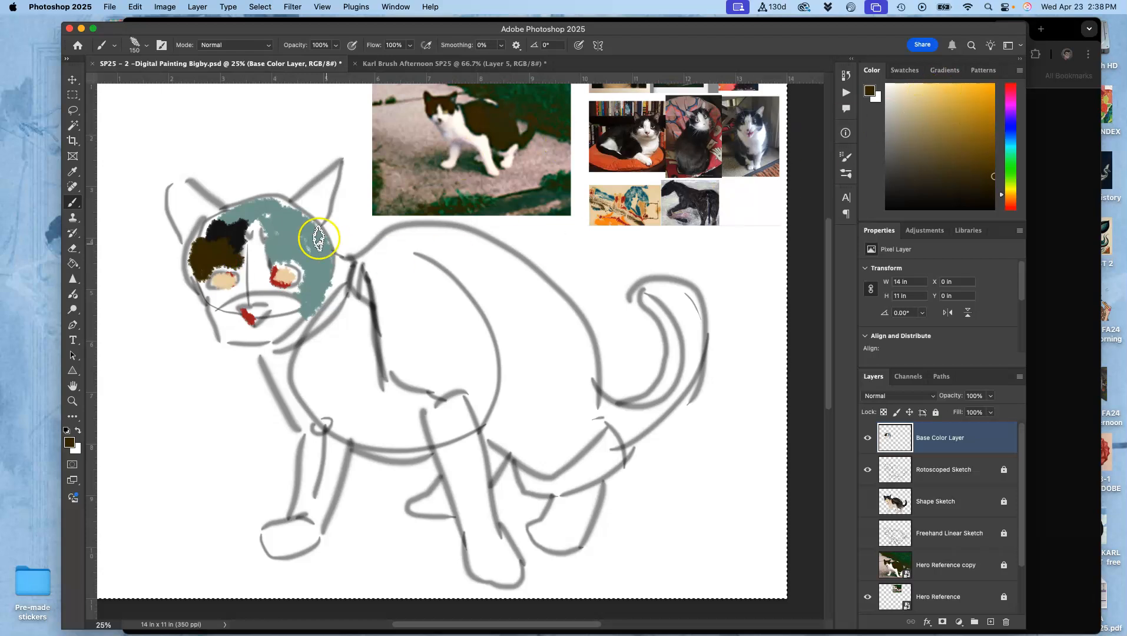
pyautogui.keyDown('alt'); pyautogui.click(656, 156); pyautogui.keyUp('alt')
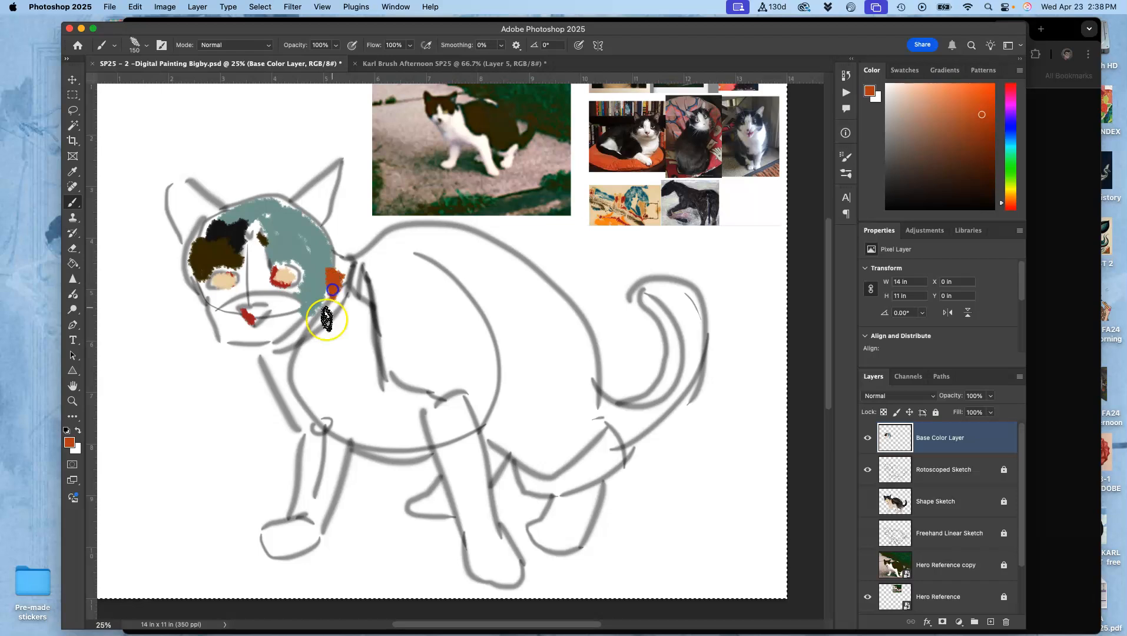
pyautogui.moveTo(301, 357); pyautogui.dragTo(308, 406)
pyautogui.moveTo(450, 280)
pyautogui.mouseDown()
pyautogui.moveTo(455, 311)
pyautogui.moveTo(468, 302)
pyautogui.moveTo(495, 329)
pyautogui.moveTo(499, 362)
pyautogui.moveTo(526, 372)
pyautogui.moveTo(528, 390)
pyautogui.moveTo(602, 406)
pyautogui.mouseUp()
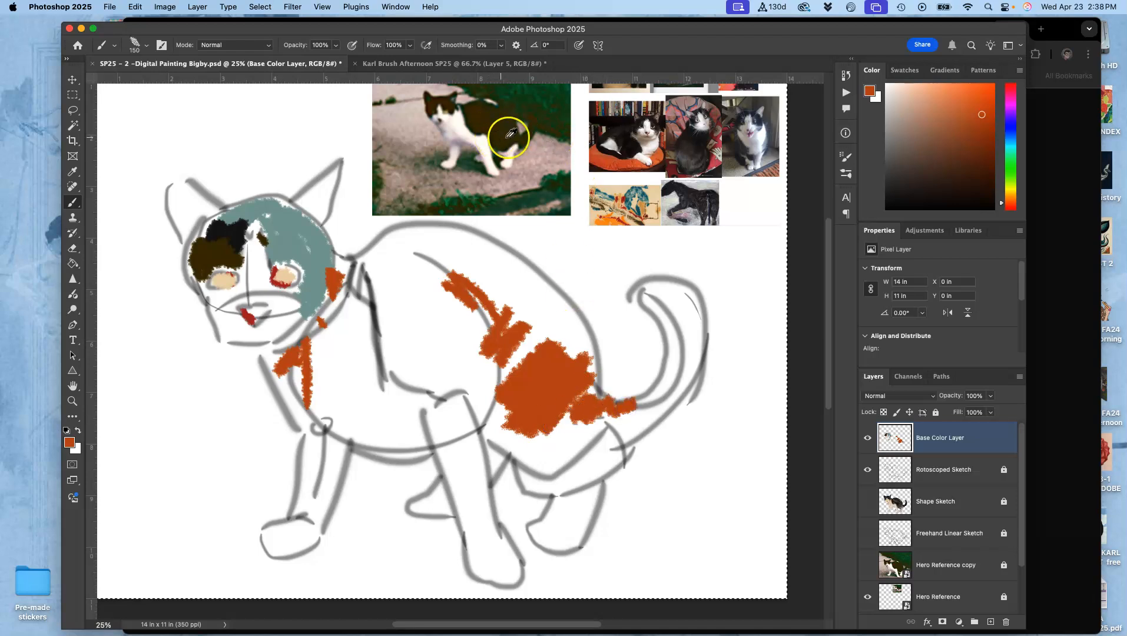
# - Sample charcoal and teal from the painting references, painting charcoal over the haunch and teal along the cat's neck and back
pyautogui.keyDown('alt'); pyautogui.click(689, 200); pyautogui.keyUp('alt')
pyautogui.moveTo(558, 307)
pyautogui.mouseDown()
pyautogui.moveTo(532, 357)
pyautogui.moveTo(522, 338)
pyautogui.moveTo(581, 347)
pyautogui.moveTo(591, 392)
pyautogui.moveTo(553, 376)
pyautogui.moveTo(569, 347)
pyautogui.moveTo(558, 393)
pyautogui.moveTo(535, 374)
pyautogui.moveTo(560, 415)
pyautogui.moveTo(567, 357)
pyautogui.moveTo(535, 330)
pyautogui.moveTo(630, 195)
pyautogui.moveTo(564, 343)
pyautogui.moveTo(569, 356)
pyautogui.moveTo(511, 293)
pyautogui.moveTo(478, 279)
pyautogui.moveTo(475, 260)
pyautogui.moveTo(554, 309)
pyautogui.moveTo(549, 287)
pyautogui.moveTo(574, 317)
pyautogui.moveTo(527, 275)
pyautogui.moveTo(437, 247)
pyautogui.moveTo(447, 238)
pyautogui.moveTo(398, 241)
pyautogui.moveTo(348, 266)
pyautogui.mouseUp()
pyautogui.keyDown('alt'); pyautogui.click(626, 199); pyautogui.keyUp('alt')
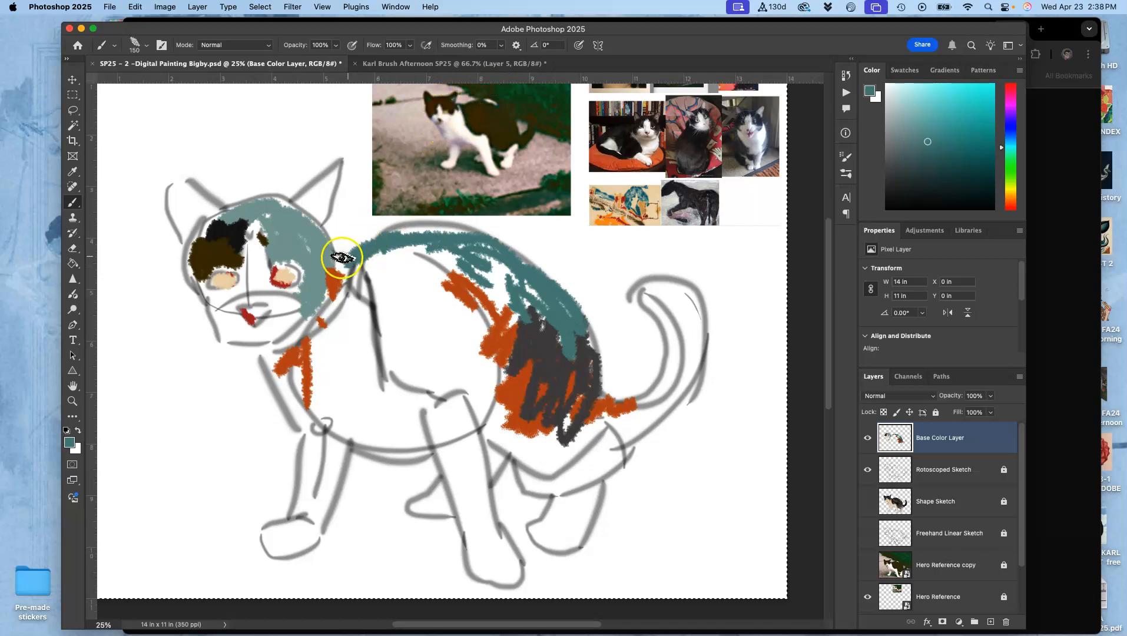
pyautogui.moveTo(332, 253)
pyautogui.mouseDown()
pyautogui.moveTo(430, 234)
pyautogui.moveTo(493, 287)
pyautogui.moveTo(474, 244)
pyautogui.mouseUp()
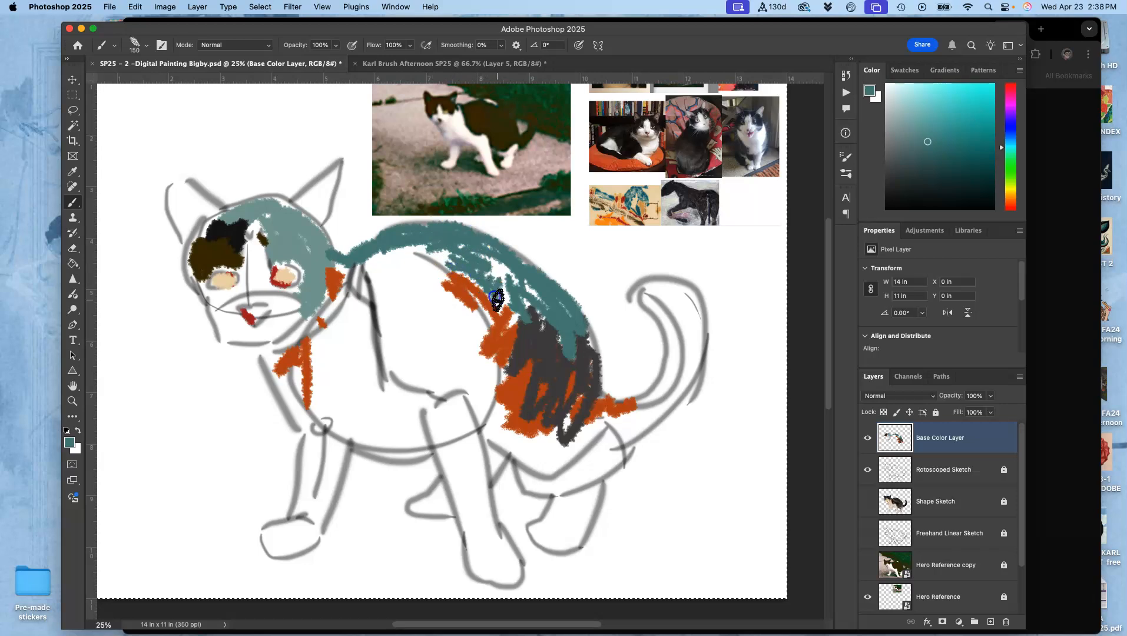
pyautogui.moveTo(464, 300); pyautogui.dragTo(439, 284)
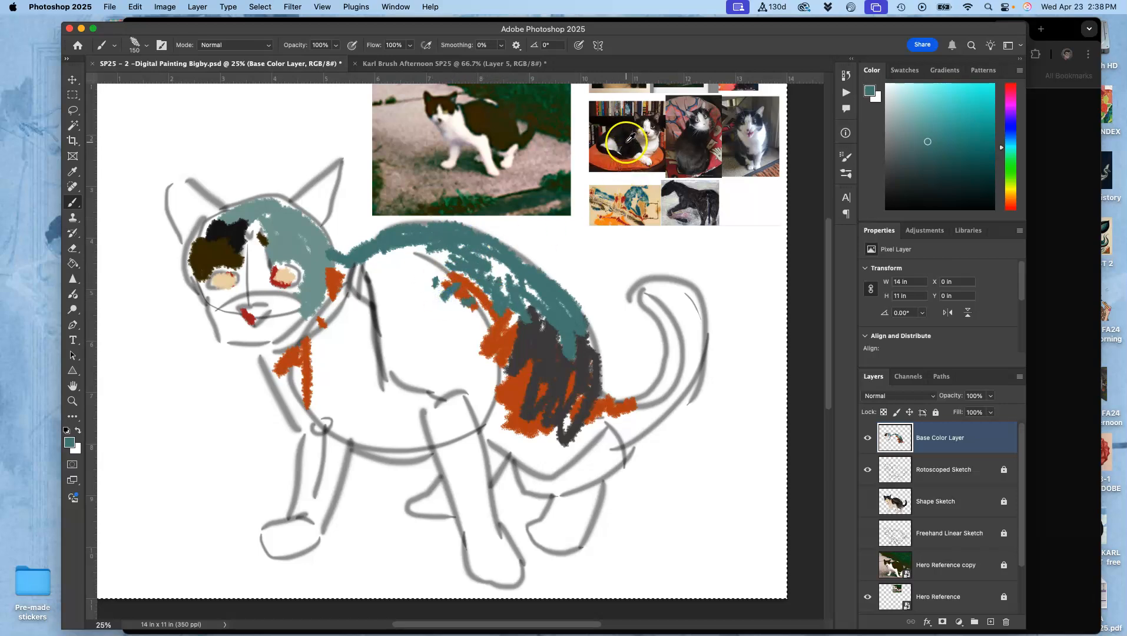
# - Sample dark brown from the main cat photo and fill the shoulder, side and lower belly beside the haunch
pyautogui.keyDown('alt'); pyautogui.click(477, 126); pyautogui.keyUp('alt')
pyautogui.moveTo(388, 348)
pyautogui.mouseDown()
pyautogui.moveTo(401, 297)
pyautogui.moveTo(359, 256)
pyautogui.moveTo(415, 286)
pyautogui.moveTo(452, 347)
pyautogui.moveTo(480, 359)
pyautogui.moveTo(401, 390)
pyautogui.moveTo(395, 353)
pyautogui.moveTo(443, 382)
pyautogui.mouseUp()
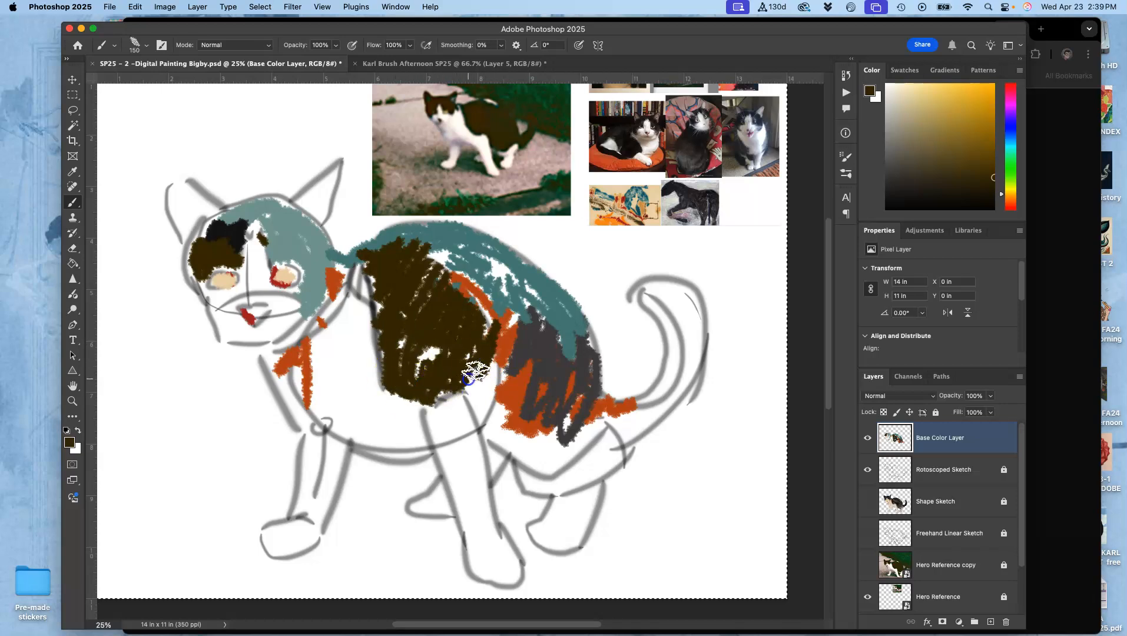
pyautogui.moveTo(493, 417)
pyautogui.mouseDown()
pyautogui.moveTo(493, 446)
pyautogui.moveTo(493, 432)
pyautogui.moveTo(518, 439)
pyautogui.moveTo(542, 430)
pyautogui.mouseUp()
# - Sample dark blue-grey from the sitting cat photo and stroke it over the brown side and the front of the haunch
pyautogui.keyDown('alt'); pyautogui.click(747, 144); pyautogui.keyUp('alt')
pyautogui.moveTo(749, 143); pyautogui.dragTo(746, 148)
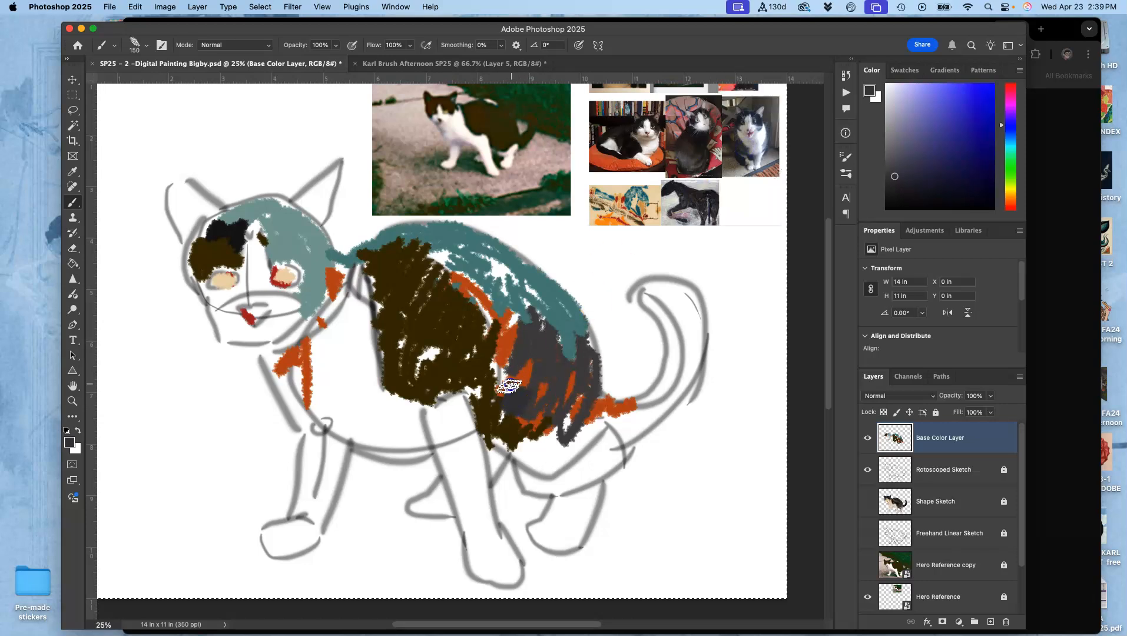
pyautogui.moveTo(495, 354); pyautogui.dragTo(496, 344)
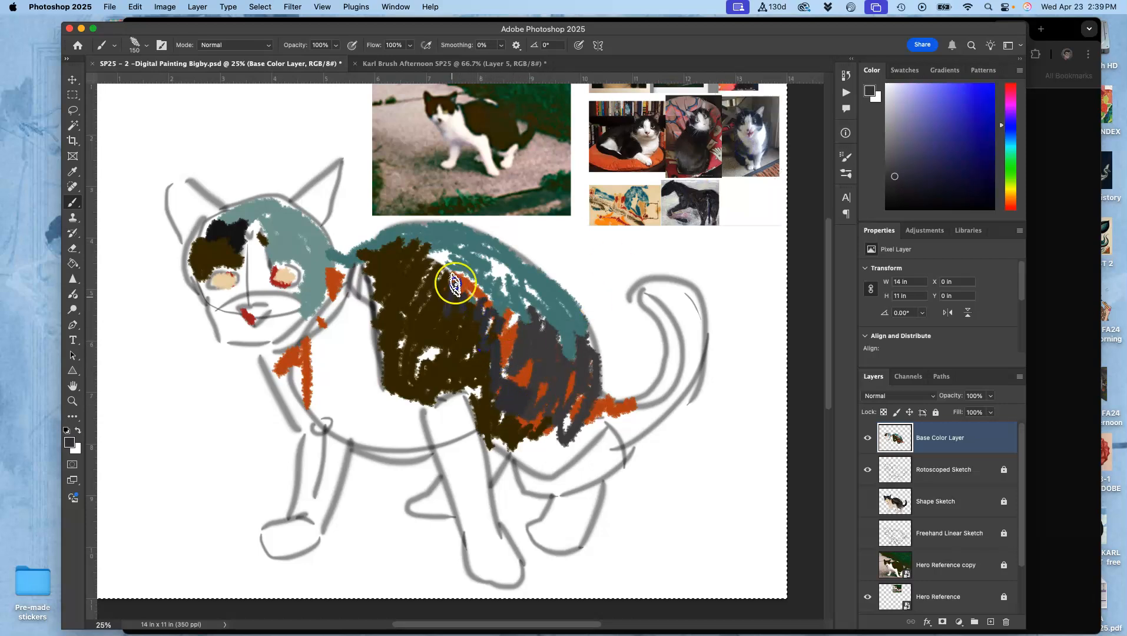
pyautogui.moveTo(391, 287)
pyautogui.mouseDown()
pyautogui.moveTo(426, 308)
pyautogui.moveTo(425, 365)
pyautogui.moveTo(450, 348)
pyautogui.mouseUp()
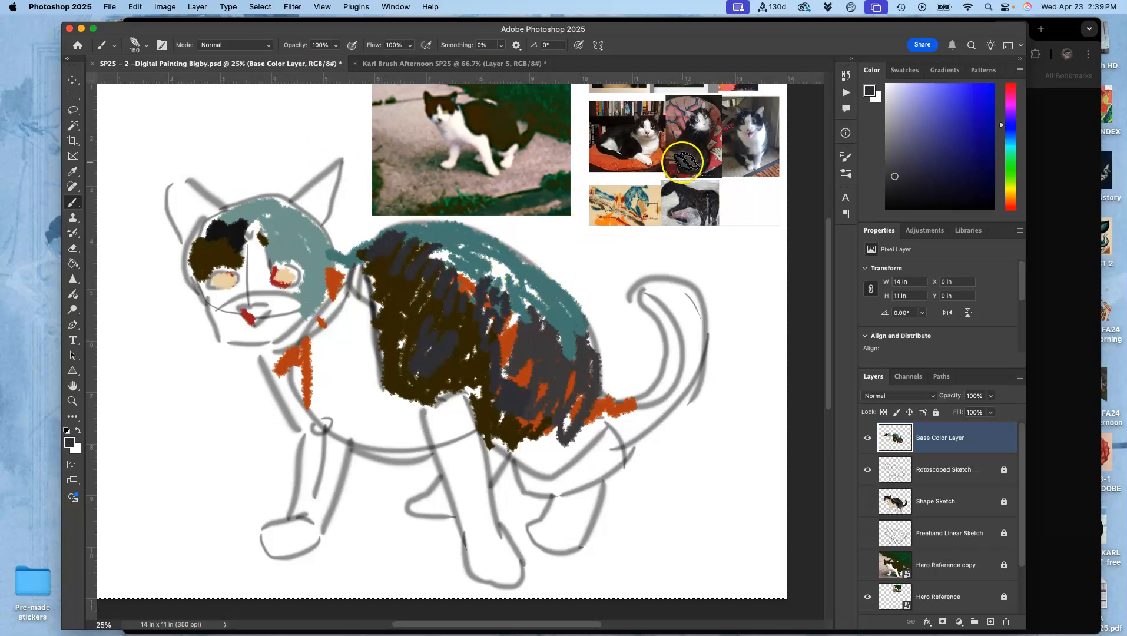
# - Resample dark grey from the sitting cat photo and add strokes to the teal side of the face and the back on the Base Color Layer
pyautogui.keyDown('alt'); pyautogui.click(743, 141); pyautogui.keyUp('alt')
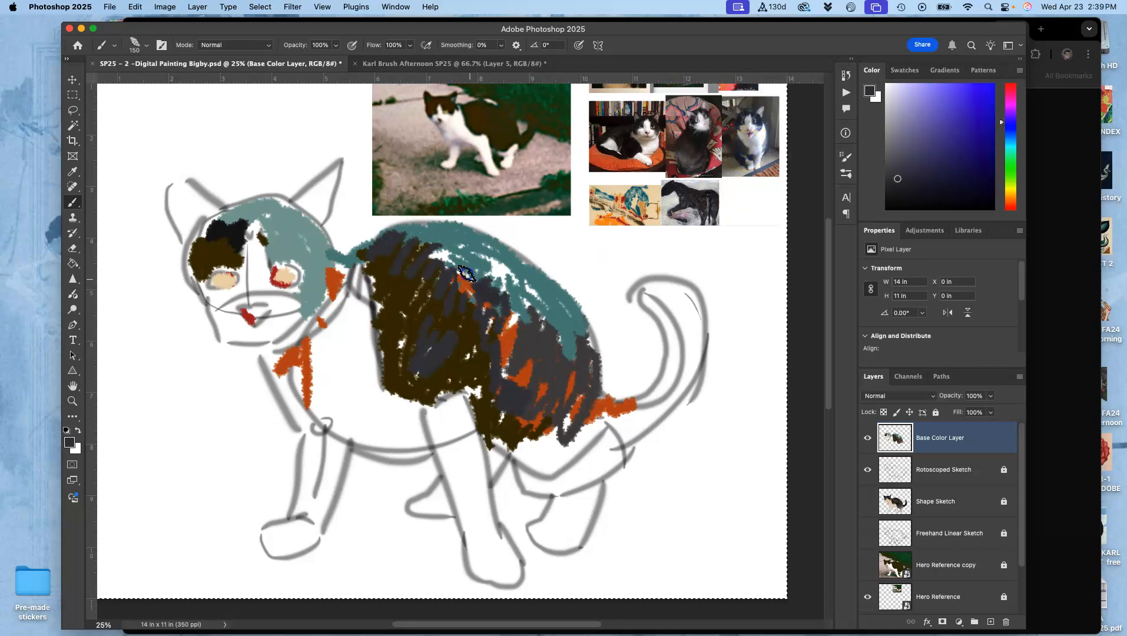
pyautogui.moveTo(327, 250)
pyautogui.mouseDown()
pyautogui.moveTo(311, 233)
pyautogui.moveTo(319, 289)
pyautogui.mouseUp()
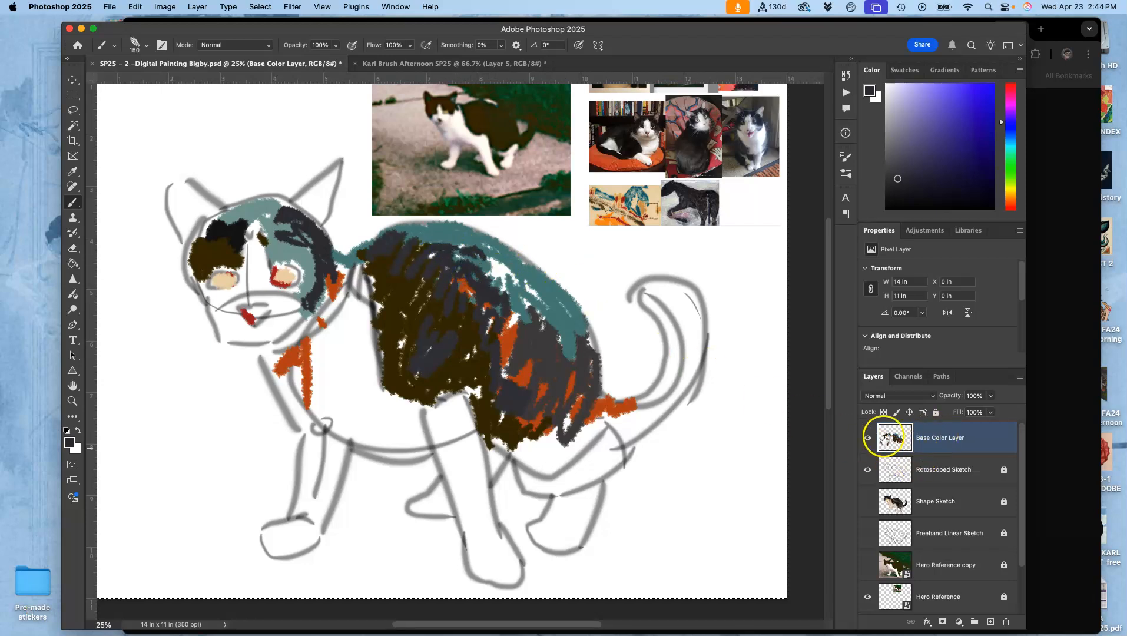
pyautogui.click(867, 438)
pyautogui.moveTo(509, 304)
pyautogui.mouseDown()
pyautogui.moveTo(503, 269)
pyautogui.moveTo(503, 344)
pyautogui.moveTo(534, 366)
pyautogui.mouseUp()
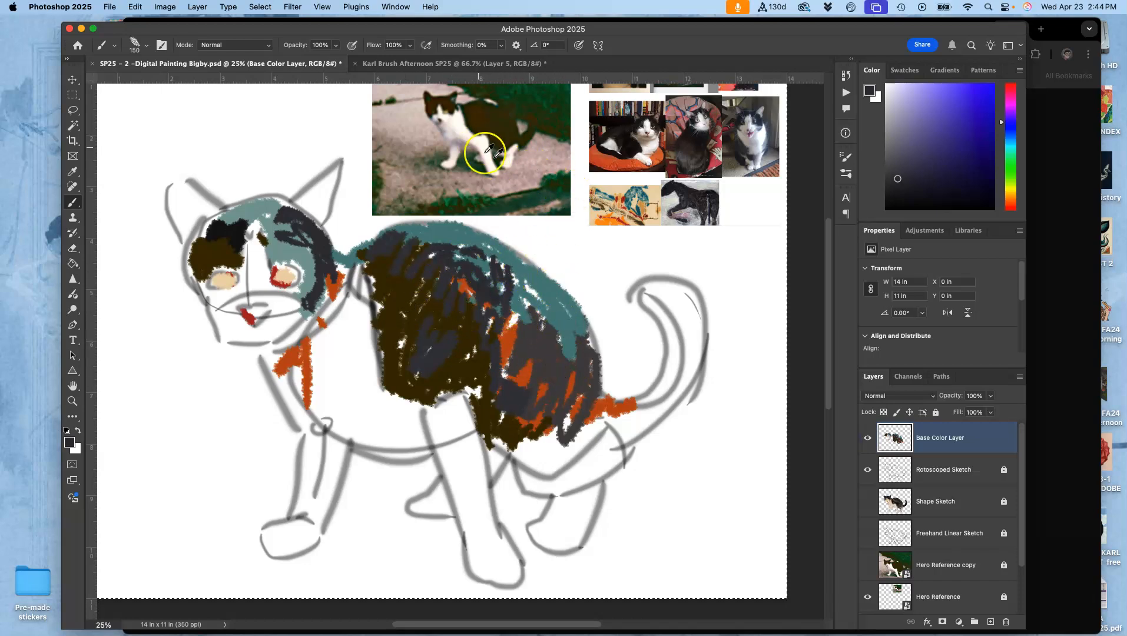
# - Paint bright orange on the upper chest and front leg and pale pinkish white across the chest, sampling both colors from the references
pyautogui.keyDown('alt'); pyautogui.click(602, 221); pyautogui.keyUp('alt')
pyautogui.moveTo(347, 312)
pyautogui.mouseDown()
pyautogui.moveTo(310, 358)
pyautogui.moveTo(351, 318)
pyautogui.moveTo(362, 359)
pyautogui.mouseUp()
pyautogui.moveTo(331, 419); pyautogui.dragTo(315, 489)
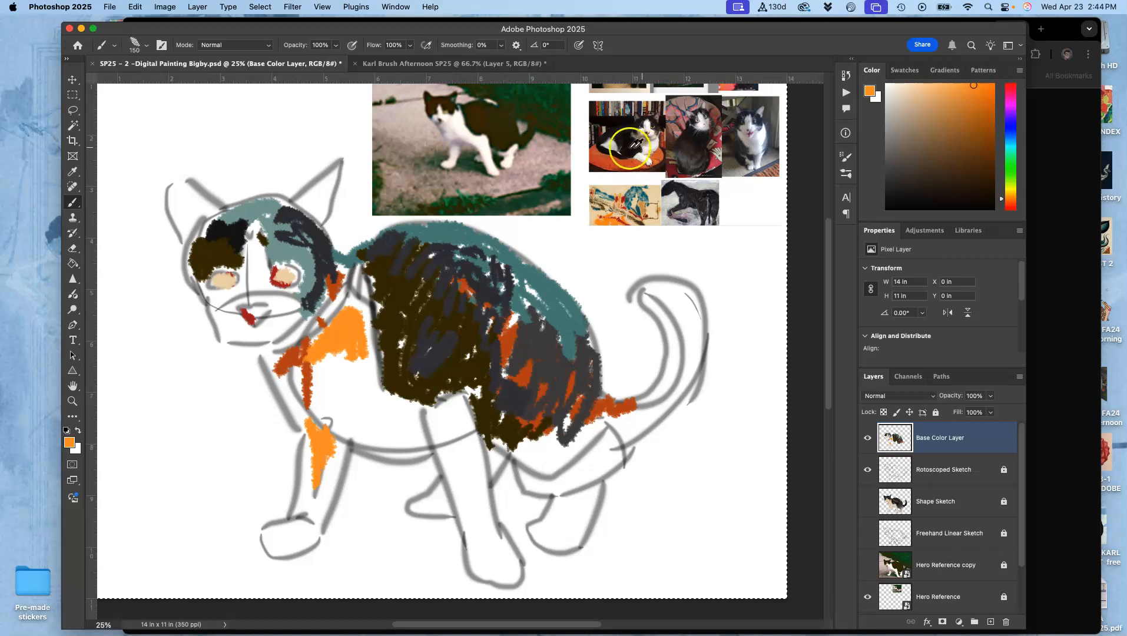
pyautogui.keyDown('alt'); pyautogui.click(455, 122); pyautogui.keyUp('alt')
pyautogui.moveTo(312, 353)
pyautogui.mouseDown()
pyautogui.moveTo(333, 387)
pyautogui.moveTo(367, 373)
pyautogui.moveTo(375, 382)
pyautogui.moveTo(393, 431)
pyautogui.mouseUp()
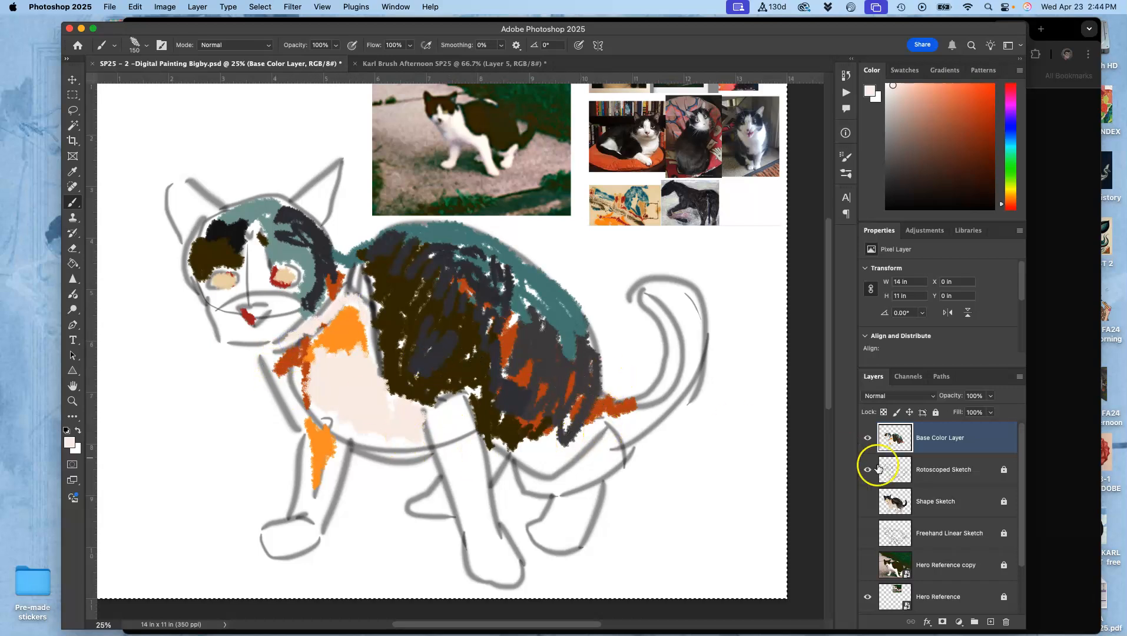
# - Add a new empty layer directly above Layer 0
pyautogui.moveTo(1022, 472); pyautogui.dragTo(1015, 568)
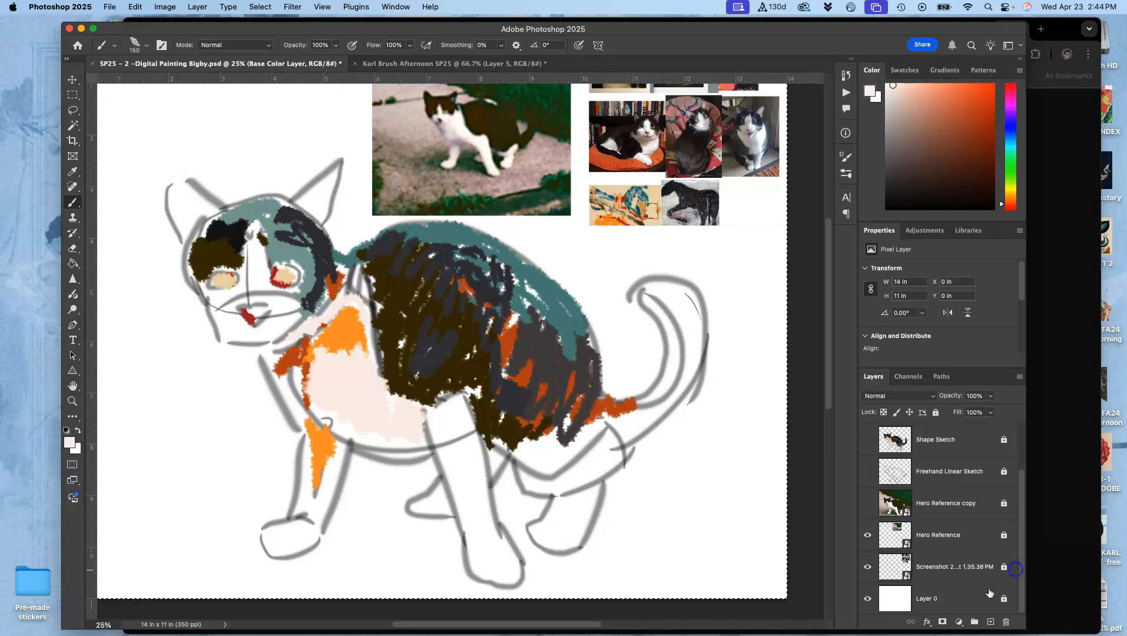
pyautogui.click(968, 604)
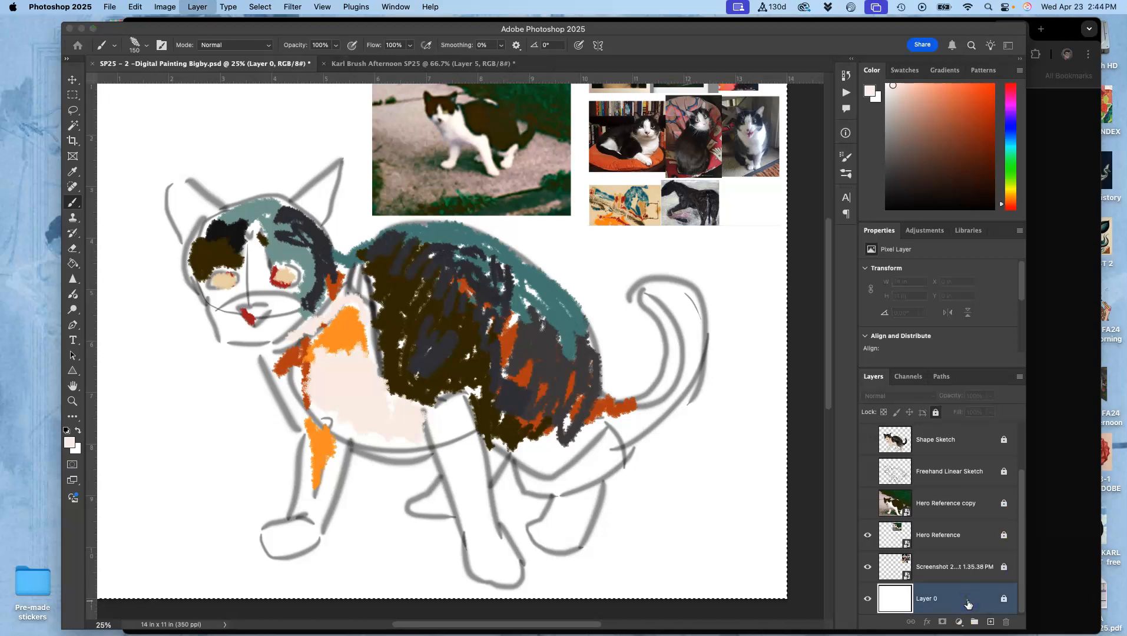
pyautogui.press('super+j')
pyautogui.click(594, 248)
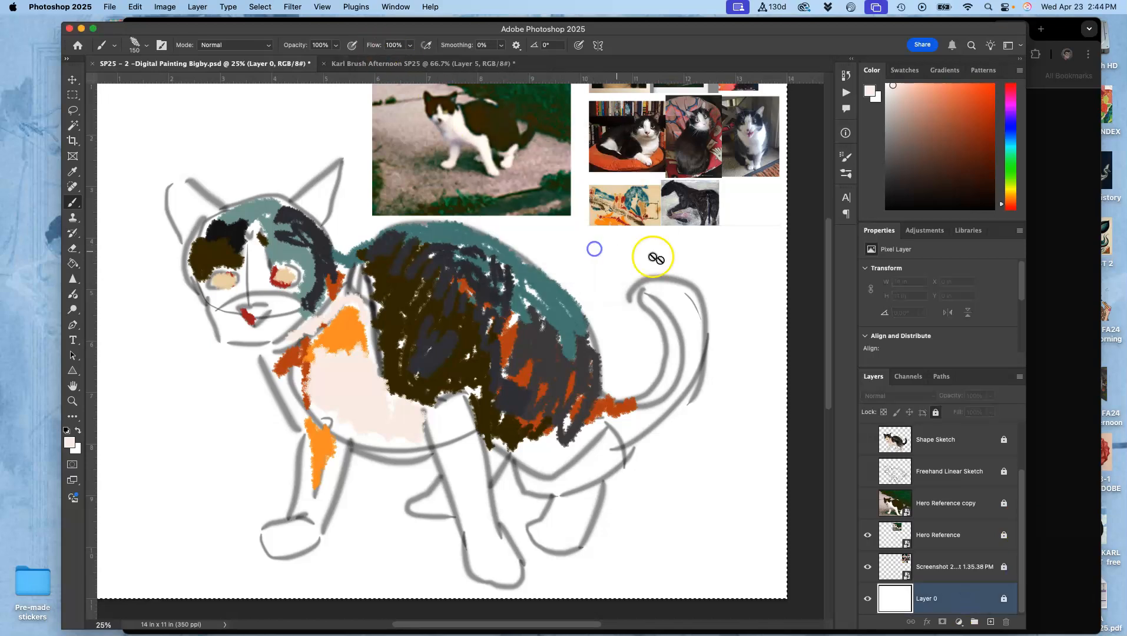
pyautogui.click(990, 621)
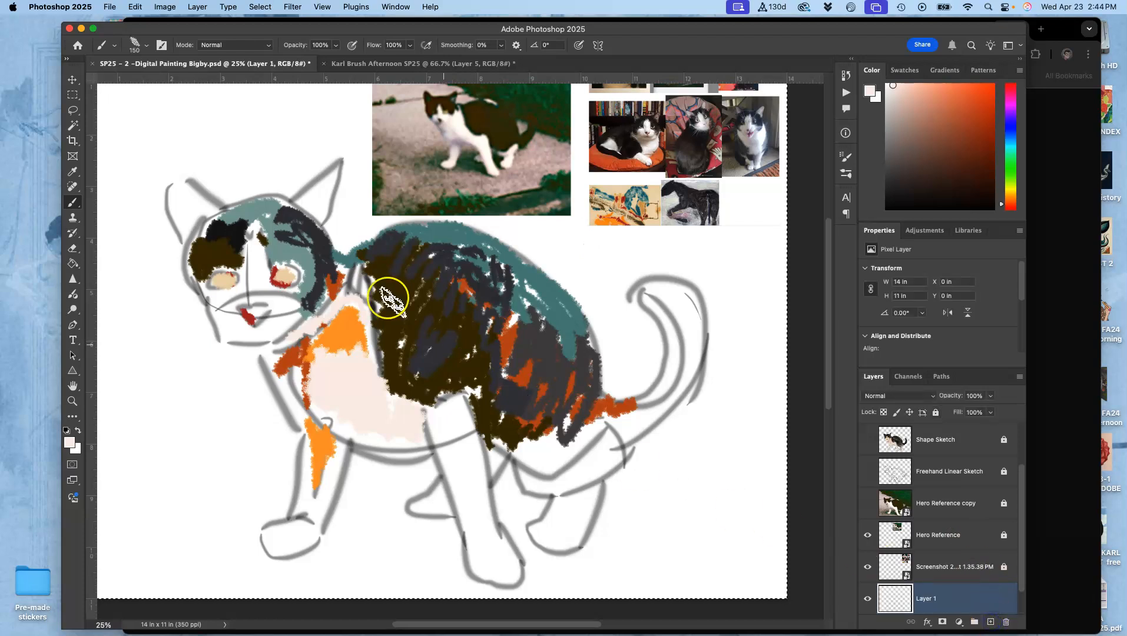
# - Fill the new layer with solid mid-gray and return to the Brush tool
pyautogui.click(135, 6)
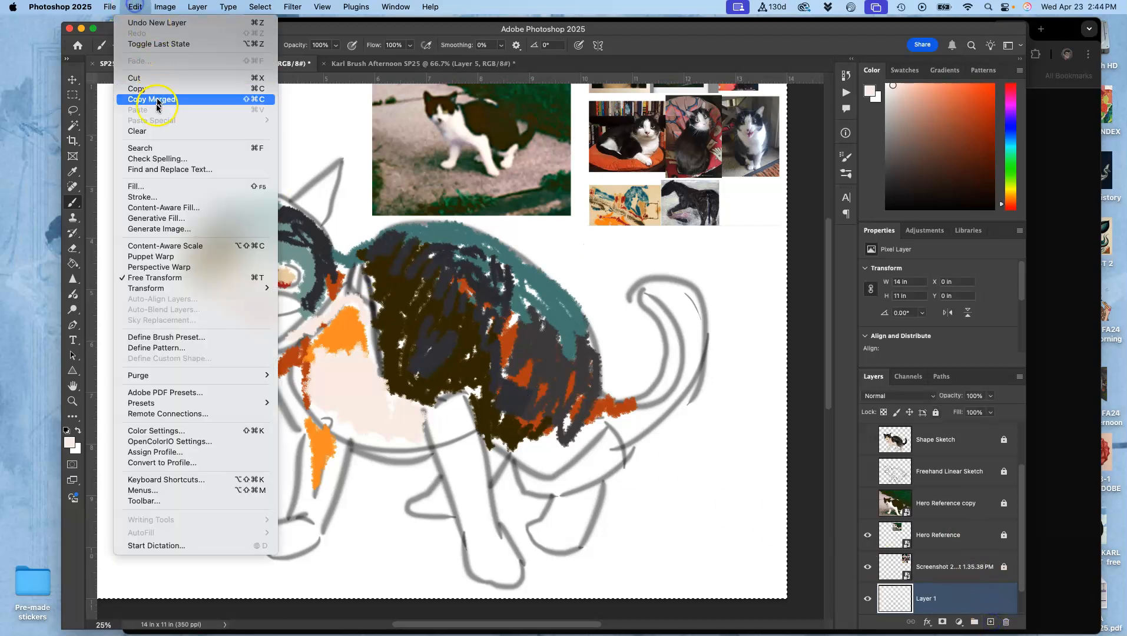
pyautogui.click(147, 187)
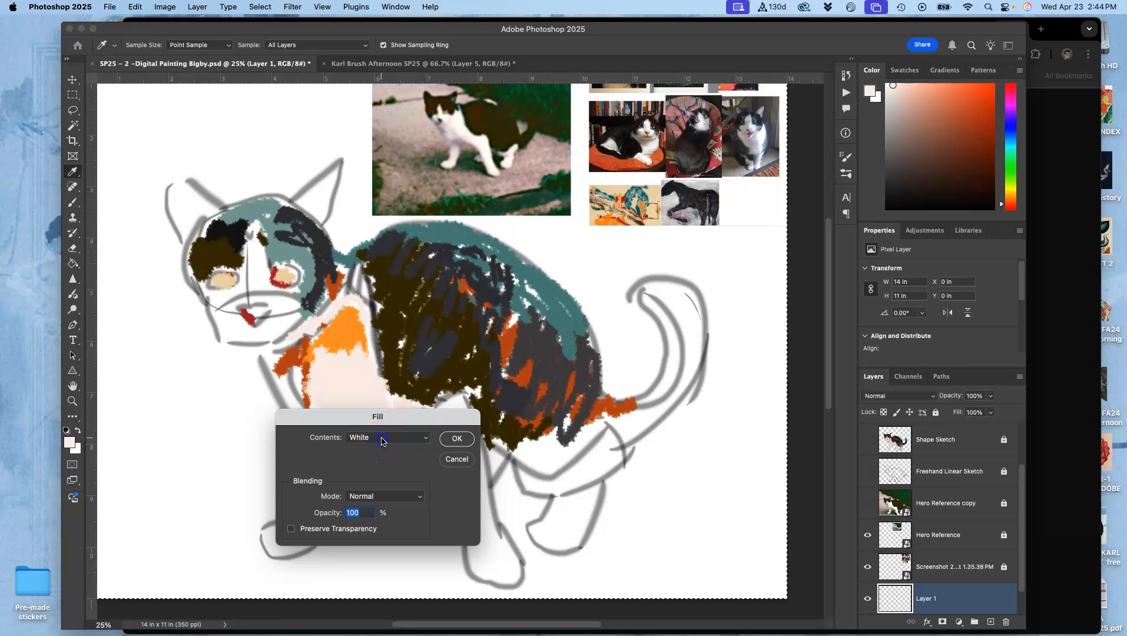
pyautogui.click(382, 442)
pyautogui.click(381, 424)
pyautogui.click(457, 438)
pyautogui.press('b')
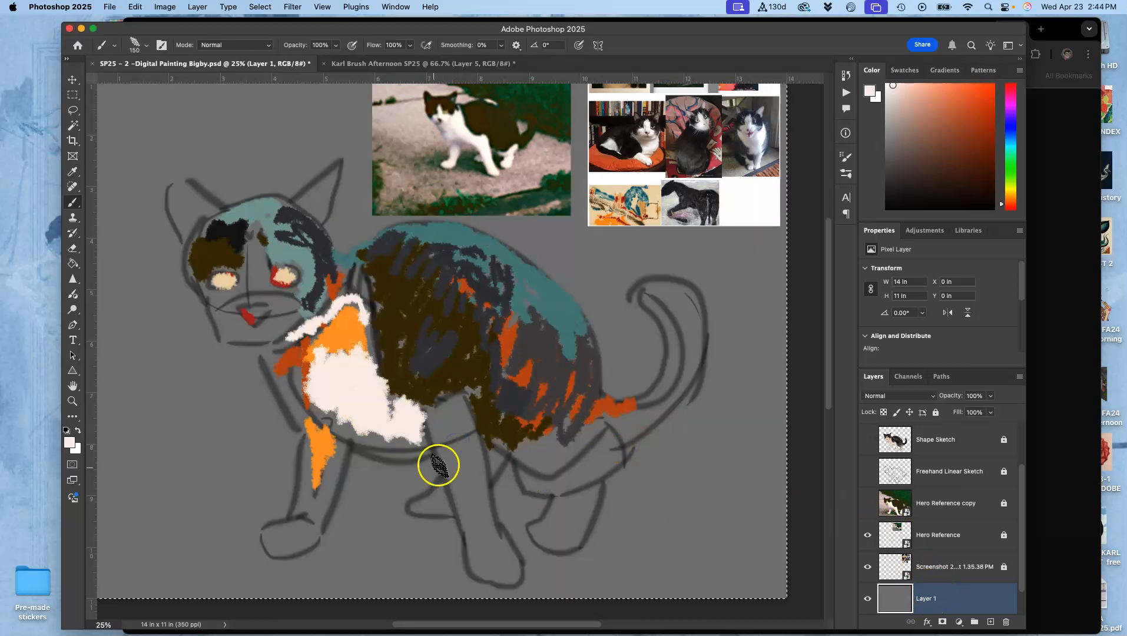
# - Lock the gray background layer and make the Base Color Layer active
pyautogui.click(936, 412)
pyautogui.moveTo(1023, 518); pyautogui.dragTo(1021, 438)
pyautogui.click(1006, 436)
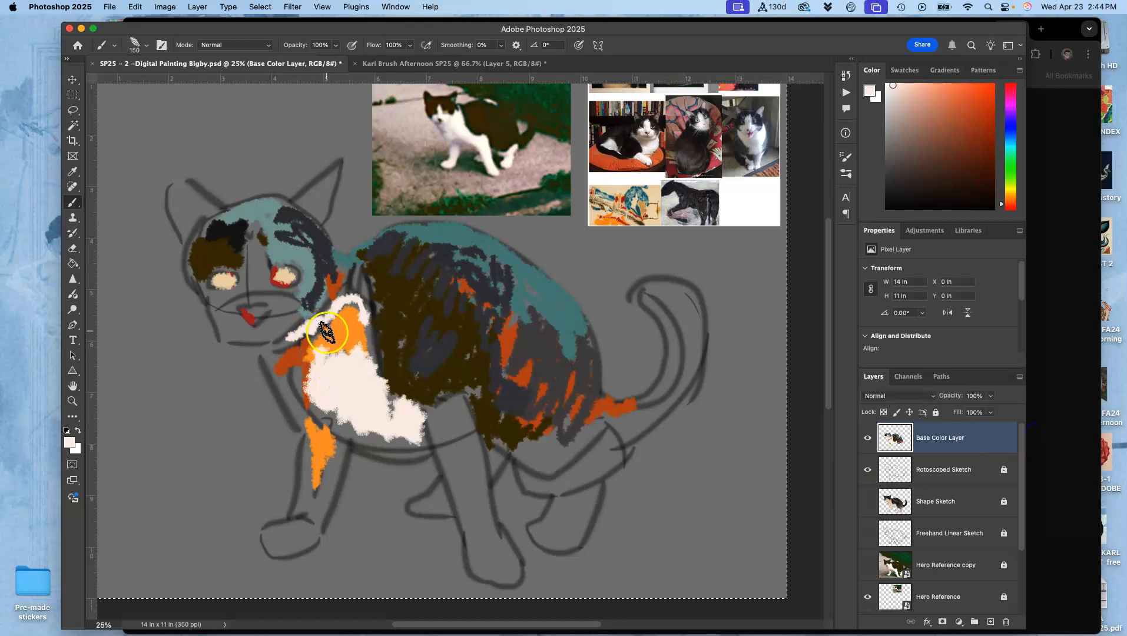
# - Sample light and darker pinkish greys from the main cat photo's white fur and paint shadows on the chest and belly
pyautogui.keyDown('alt'); pyautogui.click(468, 140); pyautogui.keyUp('alt')
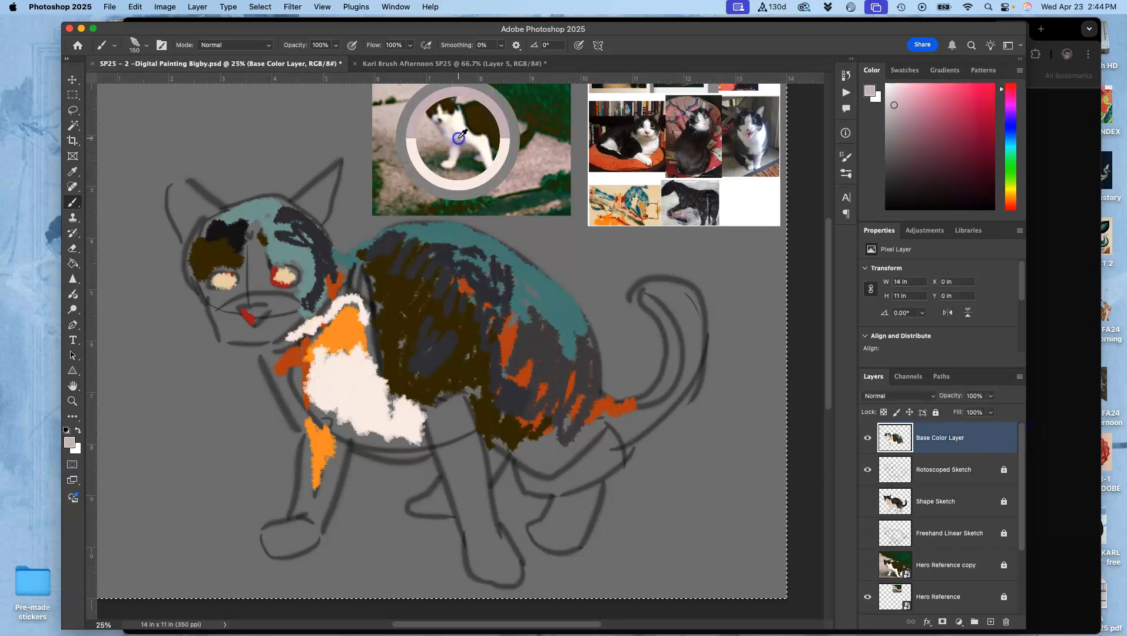
pyautogui.moveTo(363, 350); pyautogui.dragTo(372, 390)
pyautogui.moveTo(338, 336)
pyautogui.mouseDown()
pyautogui.moveTo(302, 390)
pyautogui.moveTo(322, 427)
pyautogui.moveTo(422, 440)
pyautogui.mouseUp()
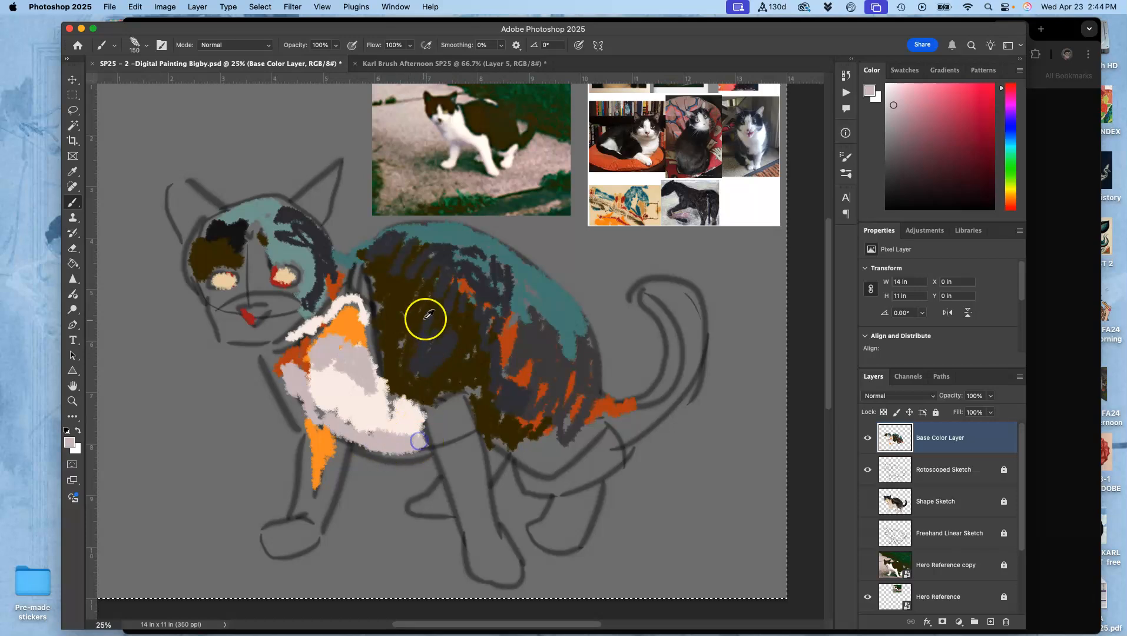
pyautogui.keyDown('alt'); pyautogui.click(471, 141); pyautogui.keyUp('alt')
pyautogui.moveTo(420, 442); pyautogui.dragTo(408, 441)
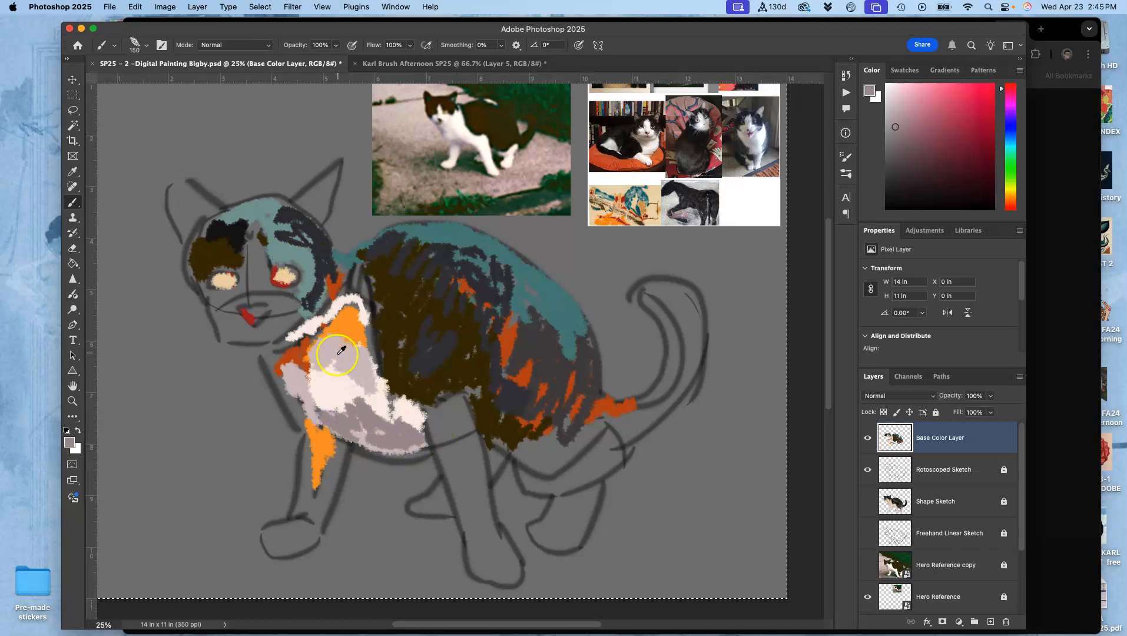
# - Paint the nose bridge and muzzle with off-white sampled from the chest, and the chin with grey sampled from the main cat photo
pyautogui.keyDown('alt'); pyautogui.click(328, 384); pyautogui.keyUp('alt')
pyautogui.keyDown('alt'); pyautogui.click(255, 268); pyautogui.keyUp('alt')
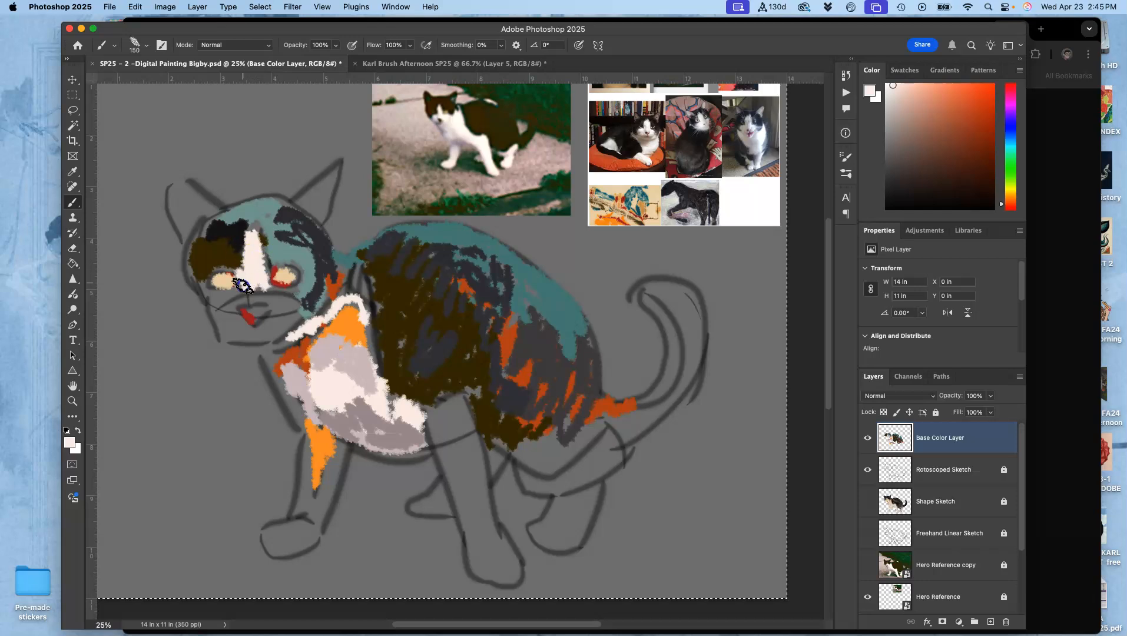
pyautogui.moveTo(227, 294)
pyautogui.mouseDown()
pyautogui.moveTo(214, 308)
pyautogui.moveTo(256, 298)
pyautogui.mouseUp()
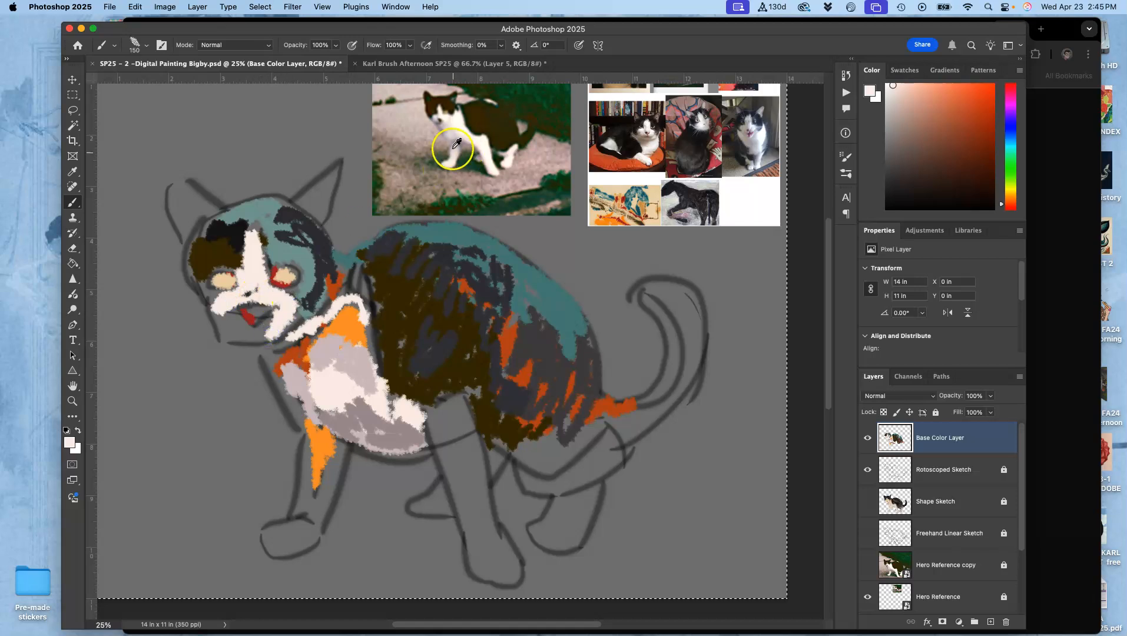
pyautogui.keyDown('alt'); pyautogui.click(441, 119); pyautogui.keyUp('alt')
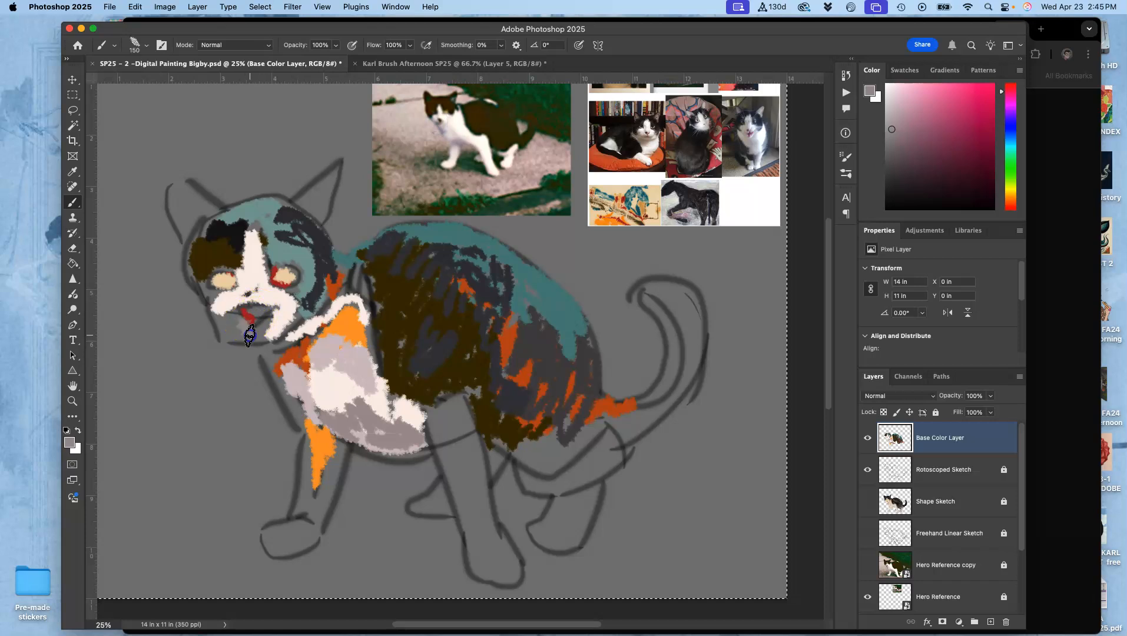
pyautogui.moveTo(229, 319); pyautogui.dragTo(232, 330)
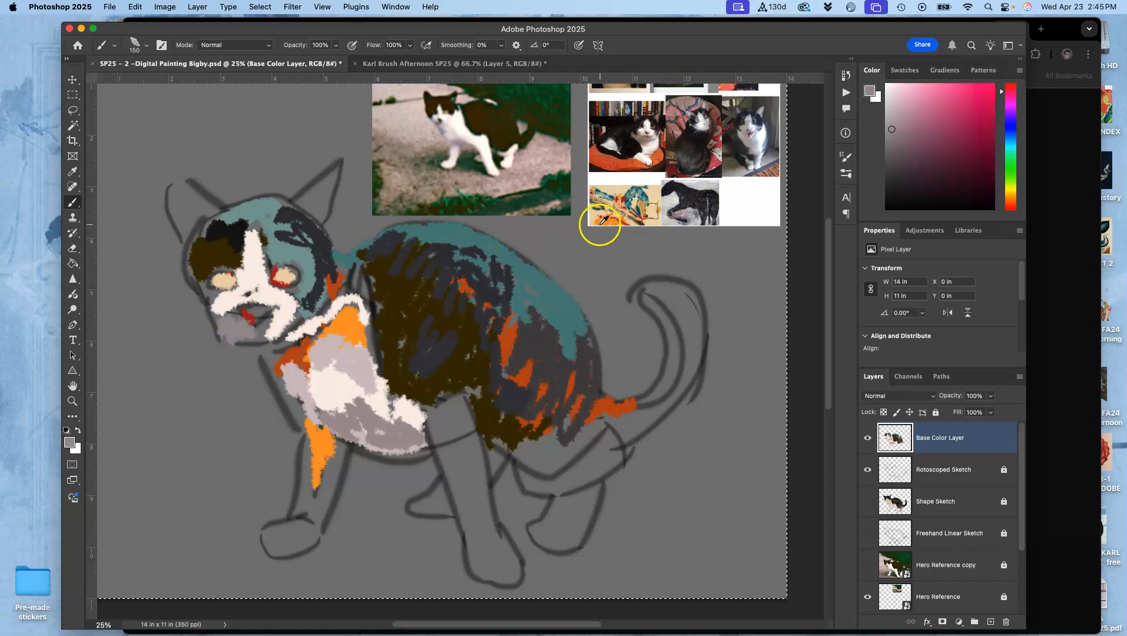
# - Sample tan from the colorful painting reference and paint the chin, front edge of the chest, upper front leg and both inner ears
pyautogui.keyDown('alt'); pyautogui.click(610, 207); pyautogui.keyUp('alt')
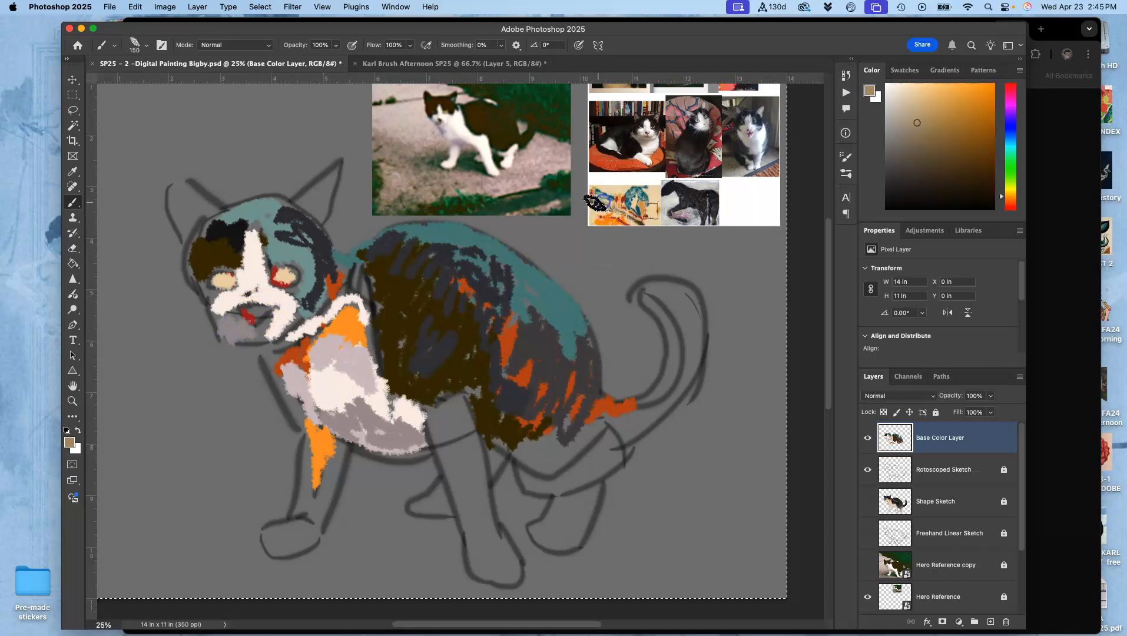
pyautogui.moveTo(247, 303); pyautogui.dragTo(233, 312)
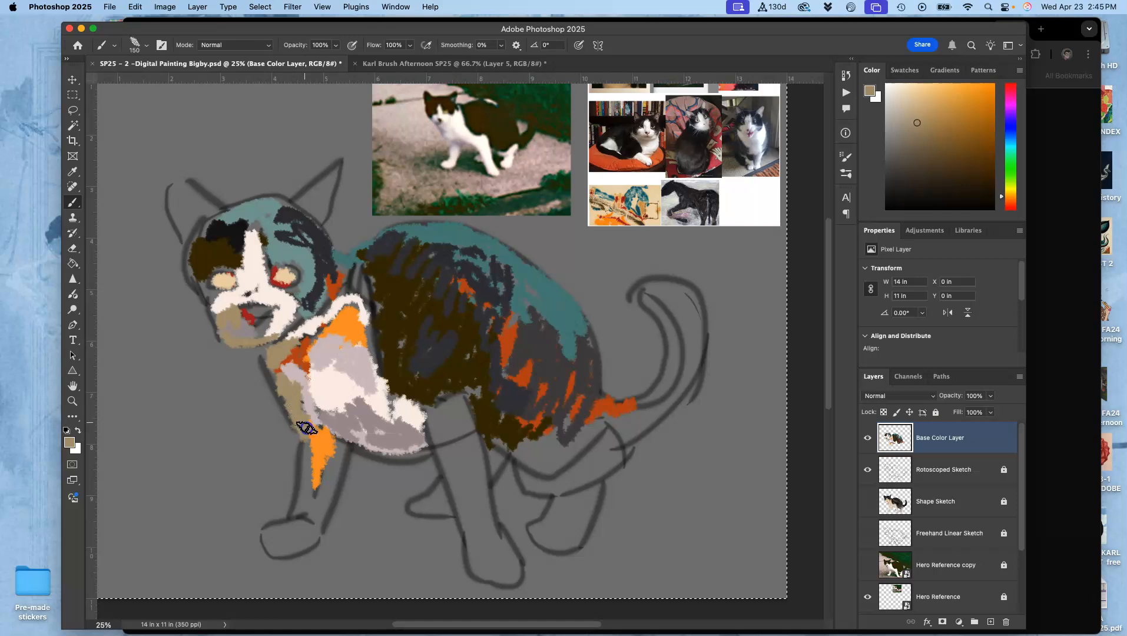
pyautogui.moveTo(343, 440); pyautogui.dragTo(341, 443)
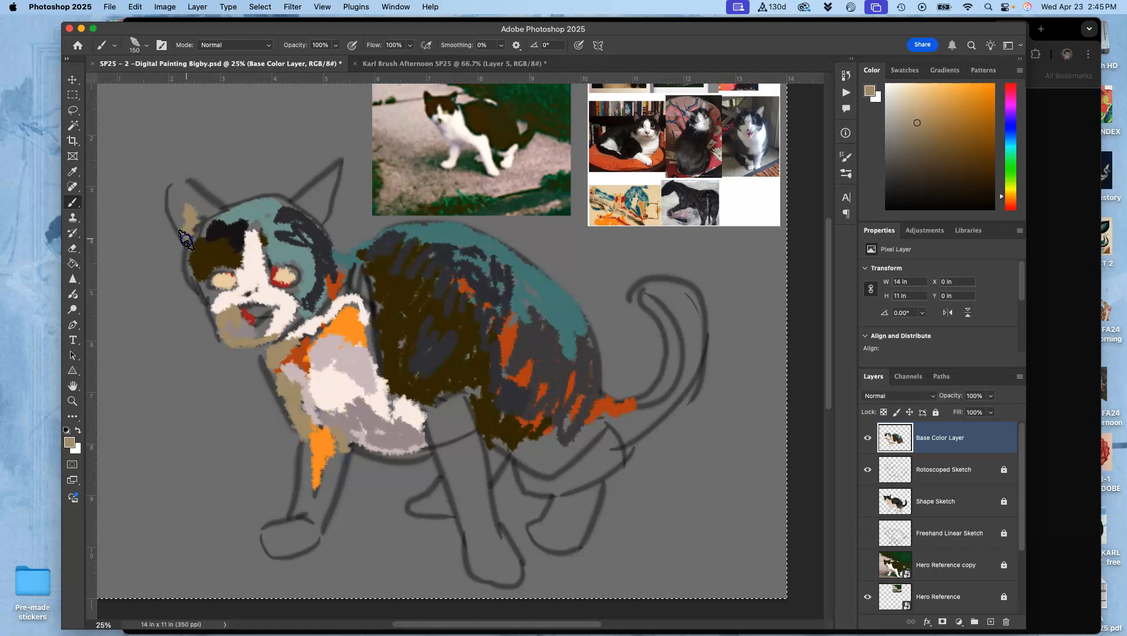
pyautogui.moveTo(317, 236); pyautogui.dragTo(318, 210)
# - Add teal-grey inside the ear on the teal side of the head, and paint its outer edge and the forehead with dark grey sampled from the body
pyautogui.keyDown('alt'); pyautogui.click(284, 229); pyautogui.keyUp('alt')
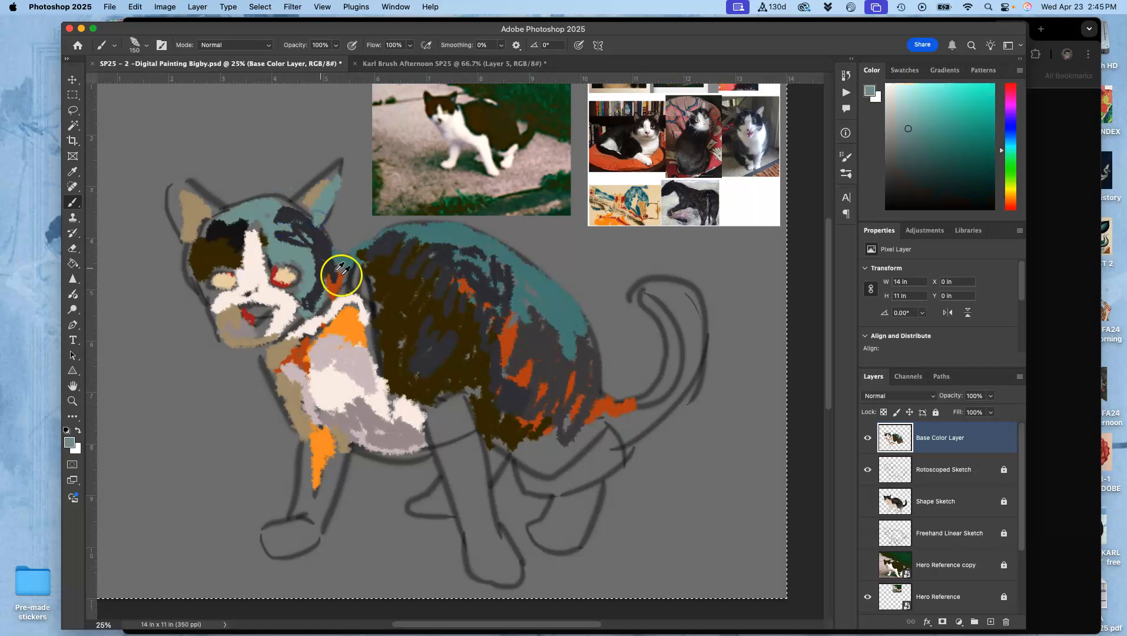
pyautogui.keyDown('alt'); pyautogui.click(393, 302); pyautogui.keyUp('alt')
pyautogui.moveTo(303, 198)
pyautogui.mouseDown()
pyautogui.moveTo(337, 170)
pyautogui.moveTo(321, 238)
pyautogui.moveTo(319, 193)
pyautogui.moveTo(302, 210)
pyautogui.moveTo(276, 205)
pyautogui.mouseUp()
pyautogui.keyDown('alt'); pyautogui.click(323, 237); pyautogui.keyUp('alt')
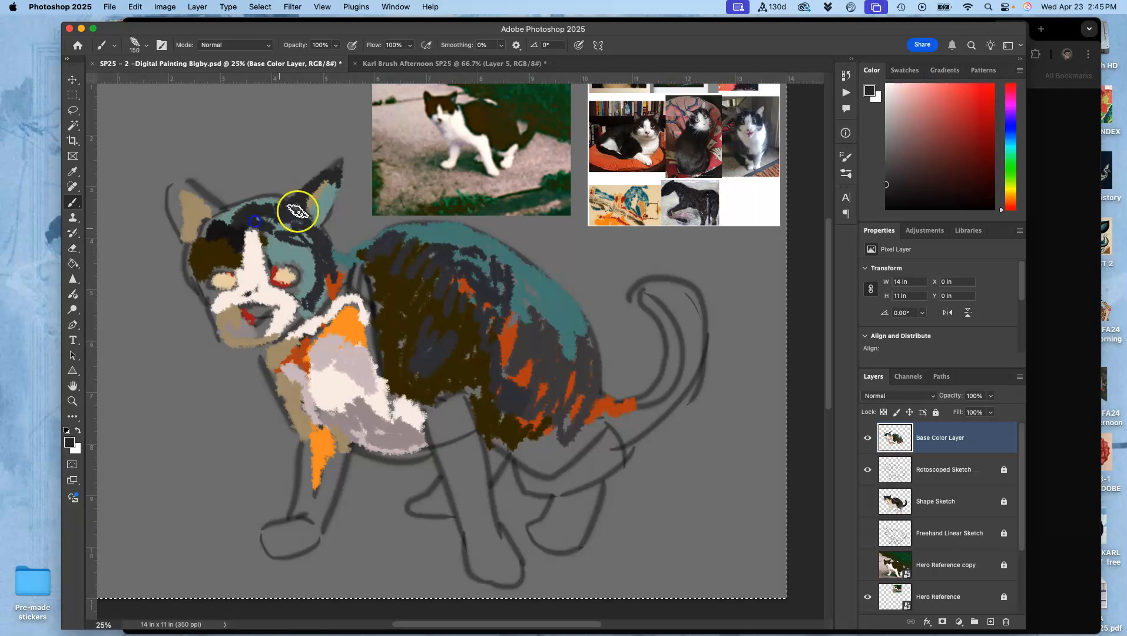
# - Paint the ear on the brown side of the head with near-black and dark green, adding dark green to the cheek edge and shoulder front
pyautogui.click(898, 193)
pyautogui.keyDown('alt'); pyautogui.click(236, 232); pyautogui.keyUp('alt')
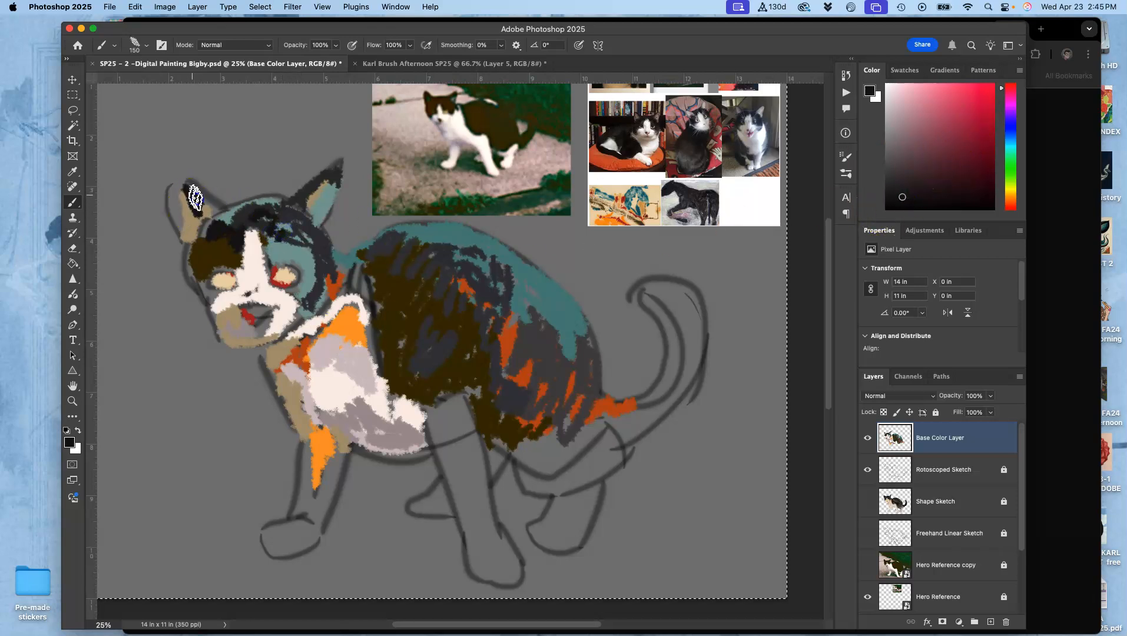
pyautogui.click(1011, 164)
pyautogui.click(946, 181)
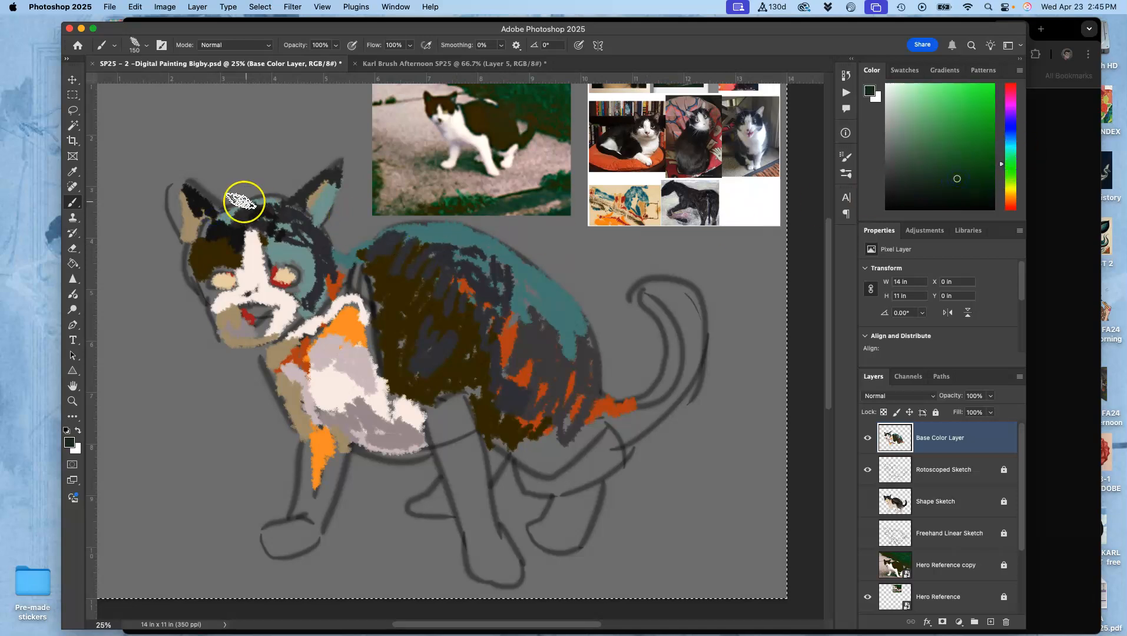
pyautogui.moveTo(191, 193); pyautogui.dragTo(175, 187)
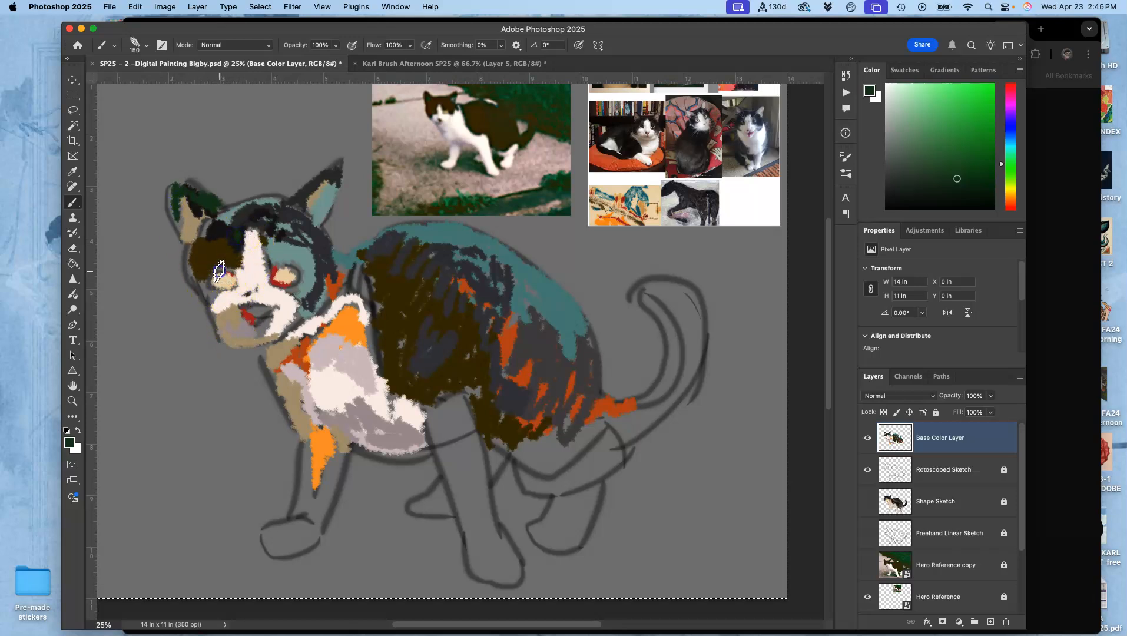
pyautogui.moveTo(205, 293); pyautogui.dragTo(198, 238)
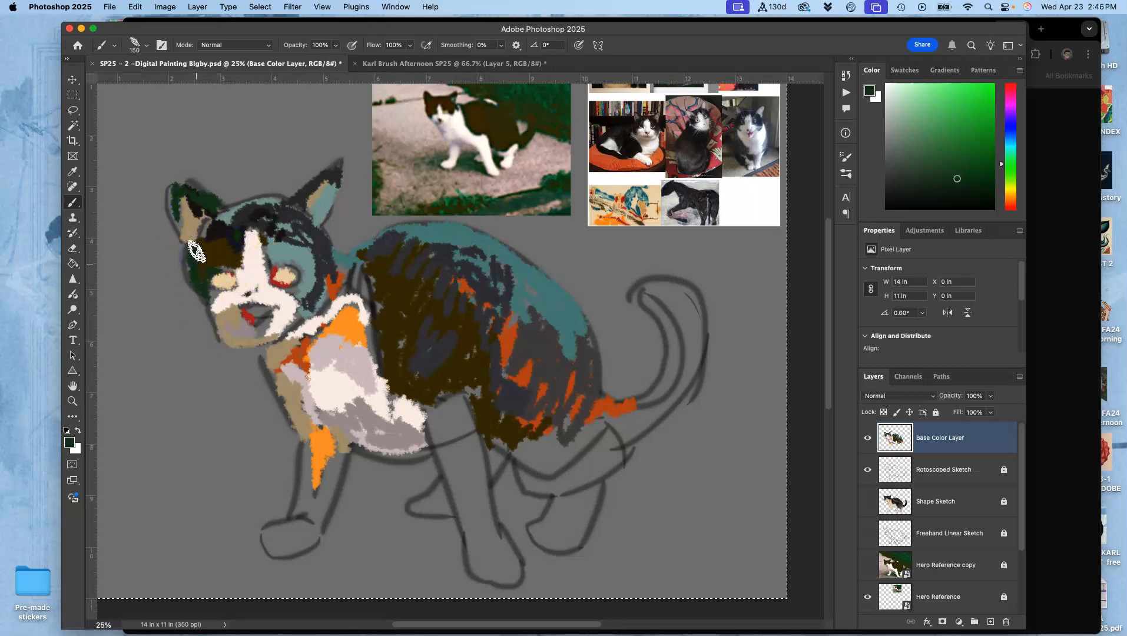
pyautogui.moveTo(368, 277)
pyautogui.mouseDown()
pyautogui.moveTo(403, 316)
pyautogui.moveTo(367, 300)
pyautogui.moveTo(376, 278)
pyautogui.moveTo(359, 259)
pyautogui.mouseUp()
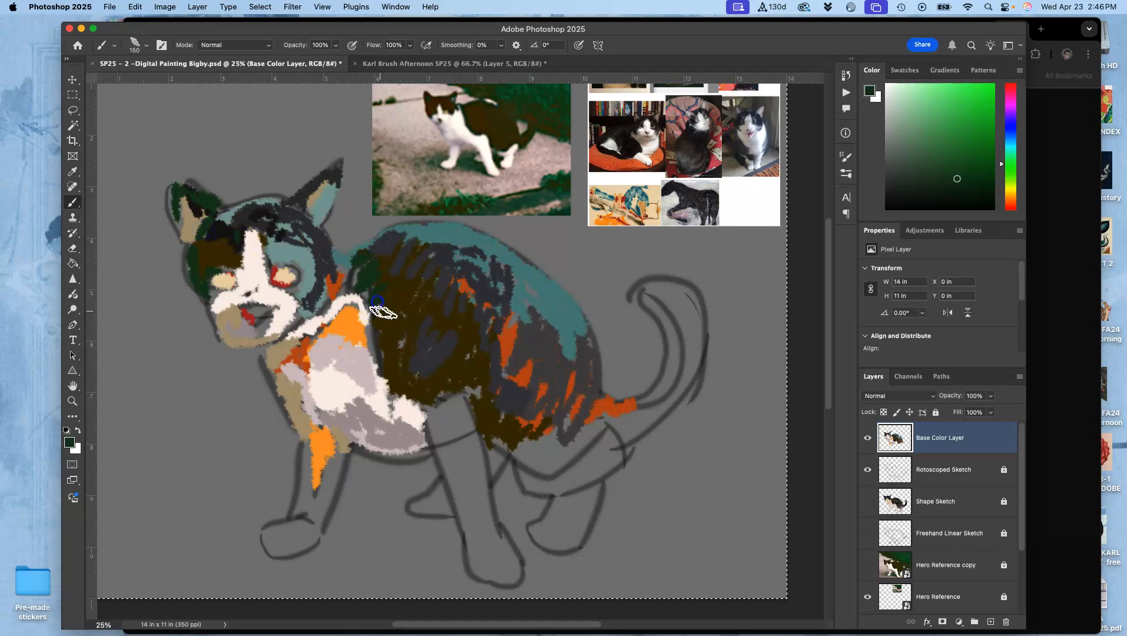
# - Paint the full tail near-black and darken the orange-streaked haunch with near-black and dark grey strokes
pyautogui.keyDown('alt'); pyautogui.click(378, 309); pyautogui.keyUp('alt')
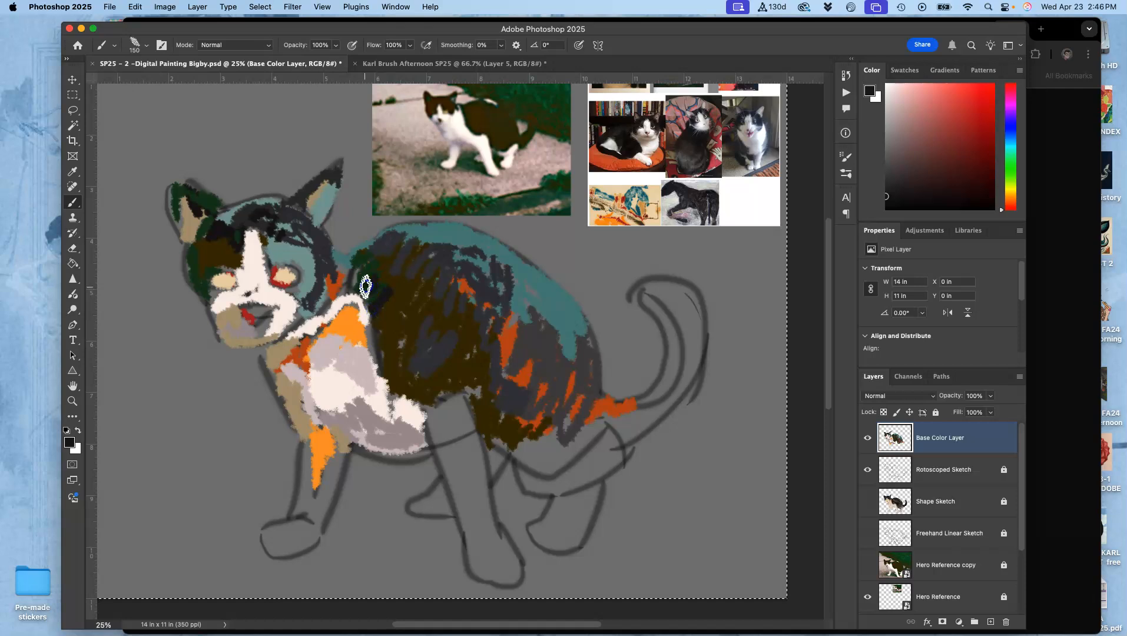
pyautogui.moveTo(499, 342)
pyautogui.mouseDown()
pyautogui.moveTo(516, 395)
pyautogui.moveTo(485, 390)
pyautogui.moveTo(545, 415)
pyautogui.moveTo(666, 382)
pyautogui.moveTo(623, 410)
pyautogui.moveTo(621, 428)
pyautogui.mouseUp()
pyautogui.moveTo(667, 383)
pyautogui.mouseDown()
pyautogui.moveTo(648, 402)
pyautogui.moveTo(680, 349)
pyautogui.moveTo(657, 289)
pyautogui.moveTo(687, 344)
pyautogui.moveTo(664, 340)
pyautogui.moveTo(651, 393)
pyautogui.moveTo(673, 392)
pyautogui.moveTo(693, 343)
pyautogui.moveTo(661, 414)
pyautogui.moveTo(664, 398)
pyautogui.moveTo(624, 437)
pyautogui.mouseUp()
pyautogui.keyDown('alt'); pyautogui.click(533, 309); pyautogui.keyUp('alt')
pyautogui.keyDown('alt'); pyautogui.click(533, 402); pyautogui.keyUp('alt')
pyautogui.moveTo(517, 371); pyautogui.dragTo(508, 334)
pyautogui.moveTo(530, 381)
pyautogui.mouseDown()
pyautogui.moveTo(557, 372)
pyautogui.moveTo(569, 391)
pyautogui.mouseUp()
pyautogui.moveTo(548, 438); pyautogui.dragTo(546, 441)
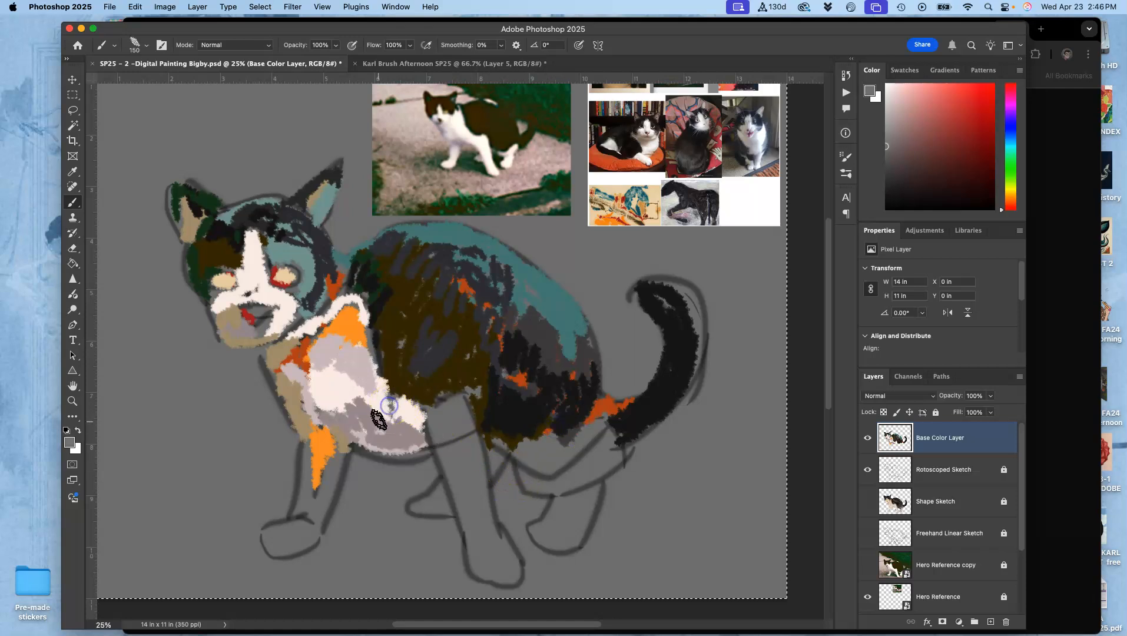
# - Sample off-white from the belly and paint the far front leg with its paw and the near front leg down to the ankle
pyautogui.keyDown('alt'); pyautogui.click(392, 403); pyautogui.keyUp('alt')
pyautogui.moveTo(317, 506)
pyautogui.mouseDown()
pyautogui.moveTo(325, 449)
pyautogui.moveTo(334, 467)
pyautogui.moveTo(321, 520)
pyautogui.mouseUp()
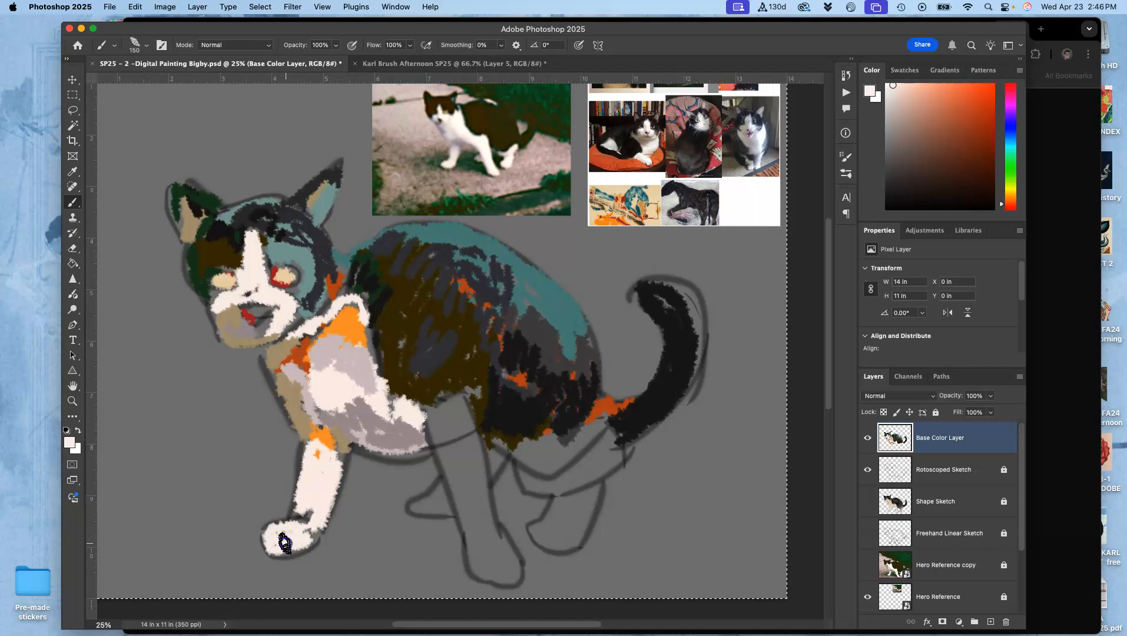
pyautogui.moveTo(464, 474)
pyautogui.mouseDown()
pyautogui.moveTo(450, 427)
pyautogui.moveTo(431, 427)
pyautogui.moveTo(463, 425)
pyautogui.moveTo(488, 535)
pyautogui.mouseUp()
pyautogui.moveTo(444, 445); pyautogui.dragTo(474, 530)
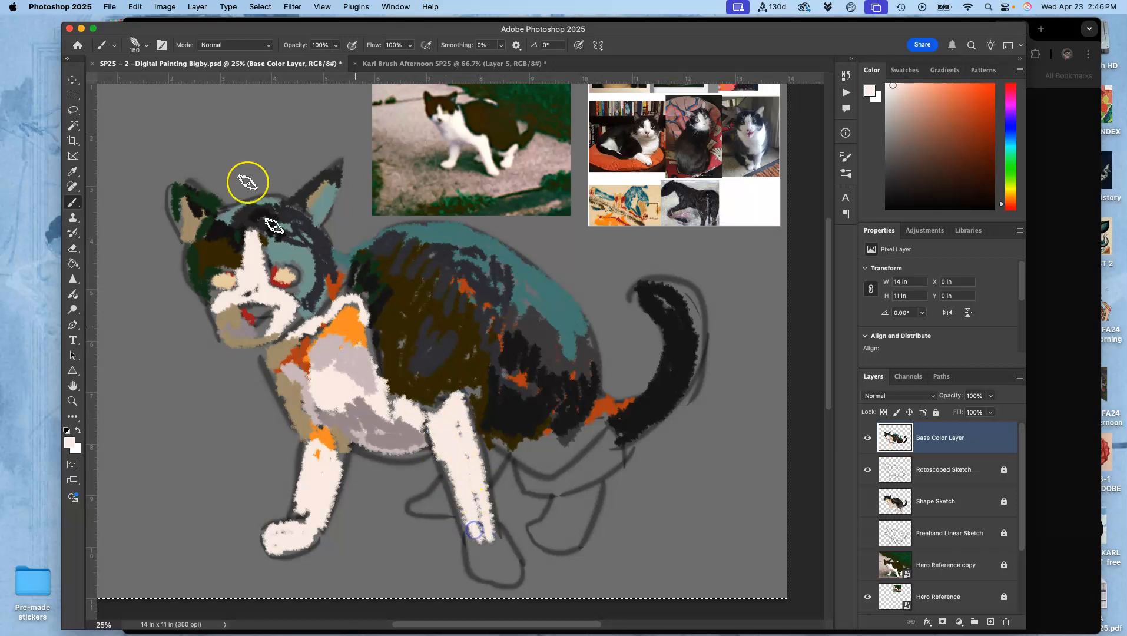
# - Examine the General, Dry Media and Wet Media brush folders and the custom Karl Brush presets
pyautogui.click(146, 45)
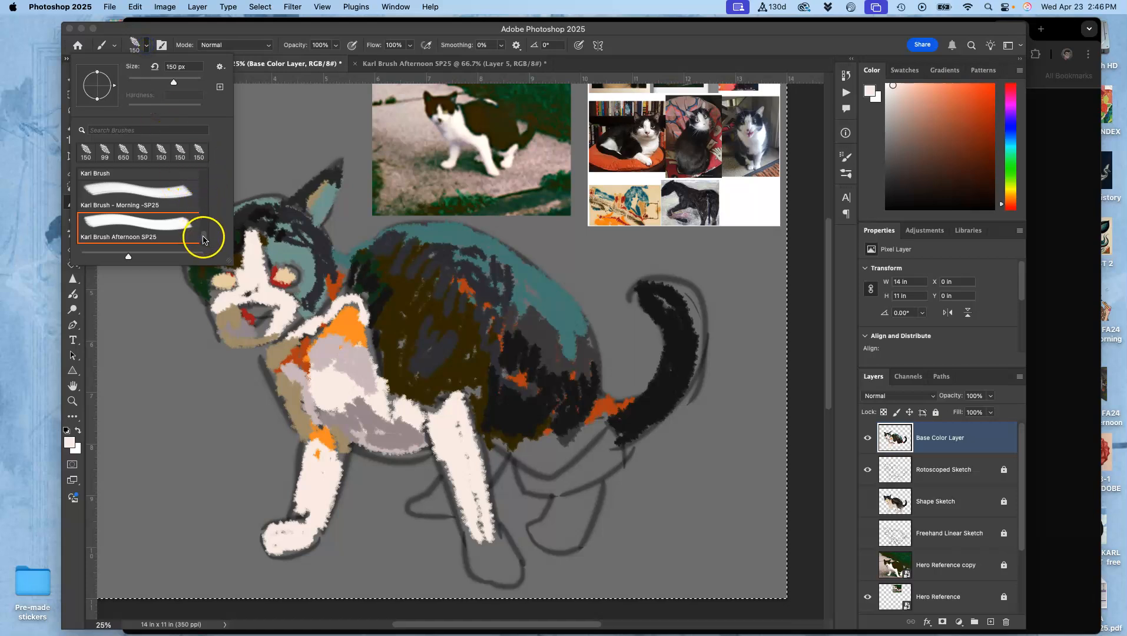
pyautogui.moveTo(203, 238); pyautogui.dragTo(210, 157)
pyautogui.click(84, 176)
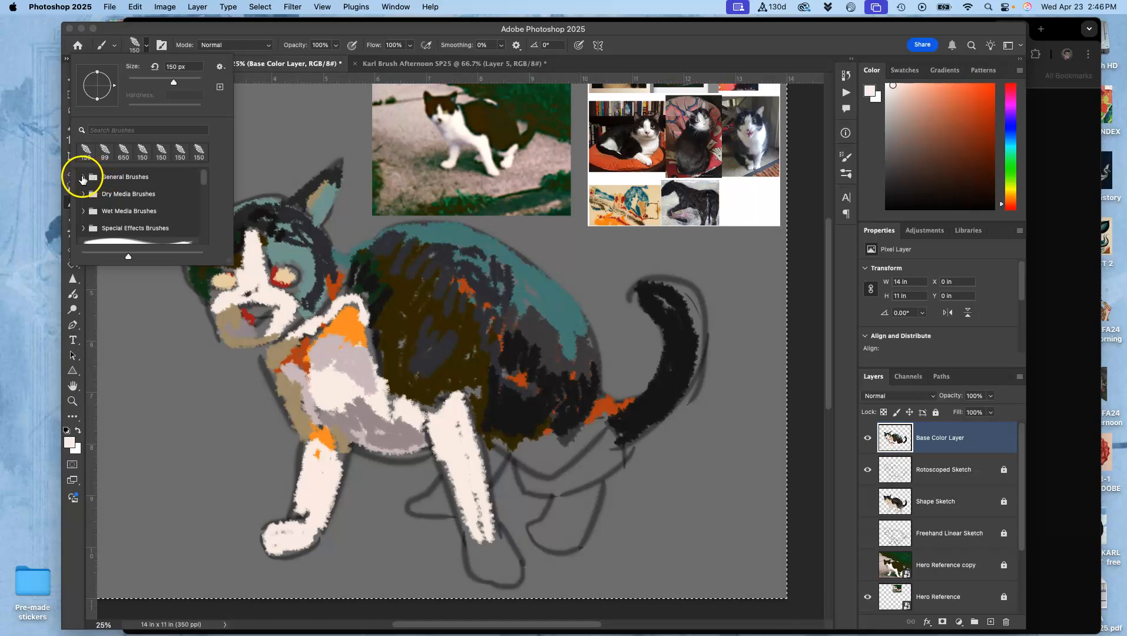
pyautogui.click(84, 177)
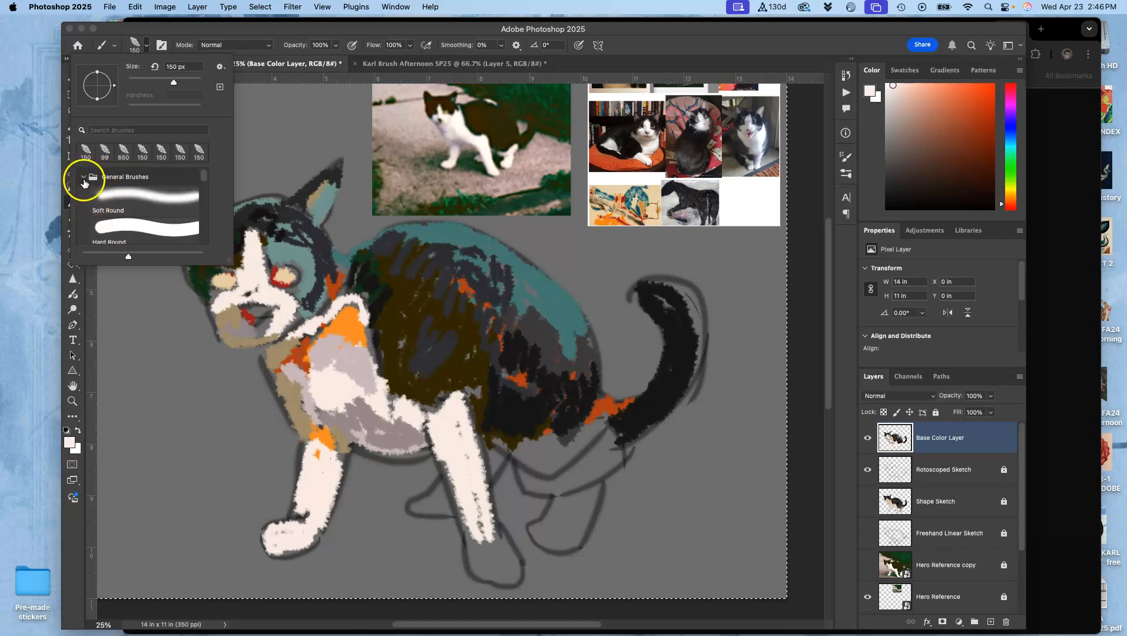
pyautogui.click(84, 180)
pyautogui.click(84, 178)
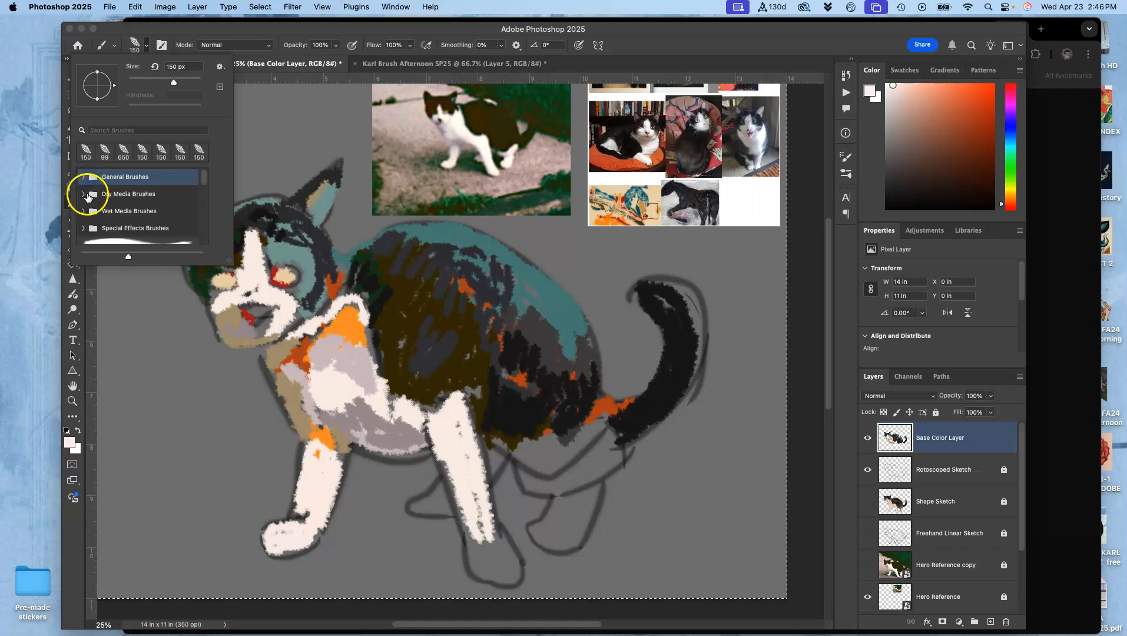
pyautogui.click(84, 194)
pyautogui.click(84, 194)
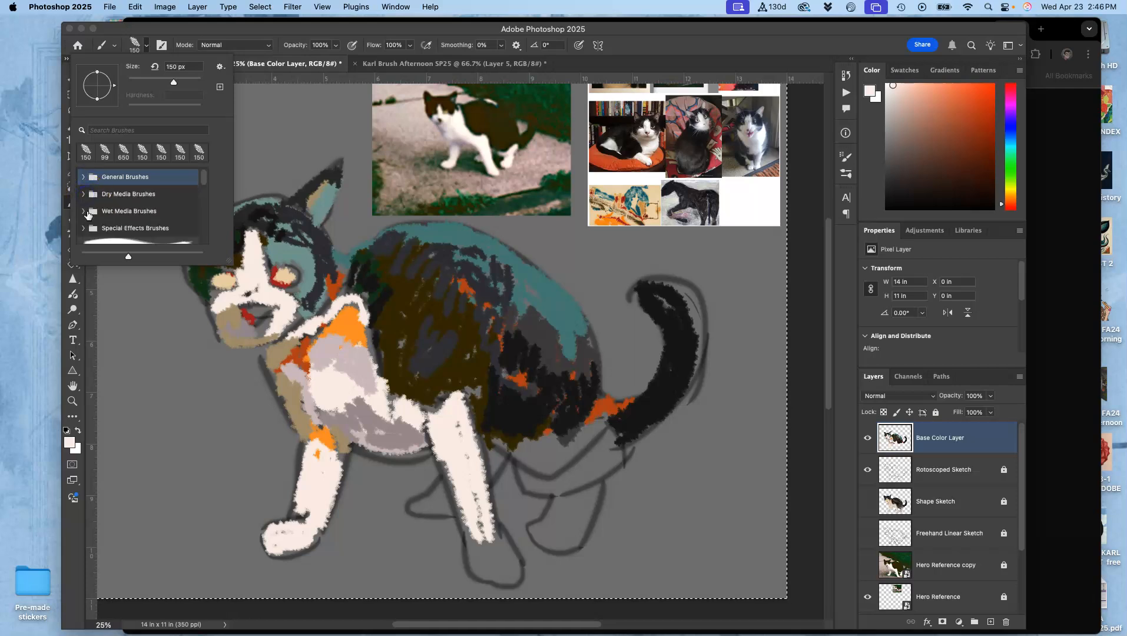
pyautogui.click(84, 211)
pyautogui.click(84, 211)
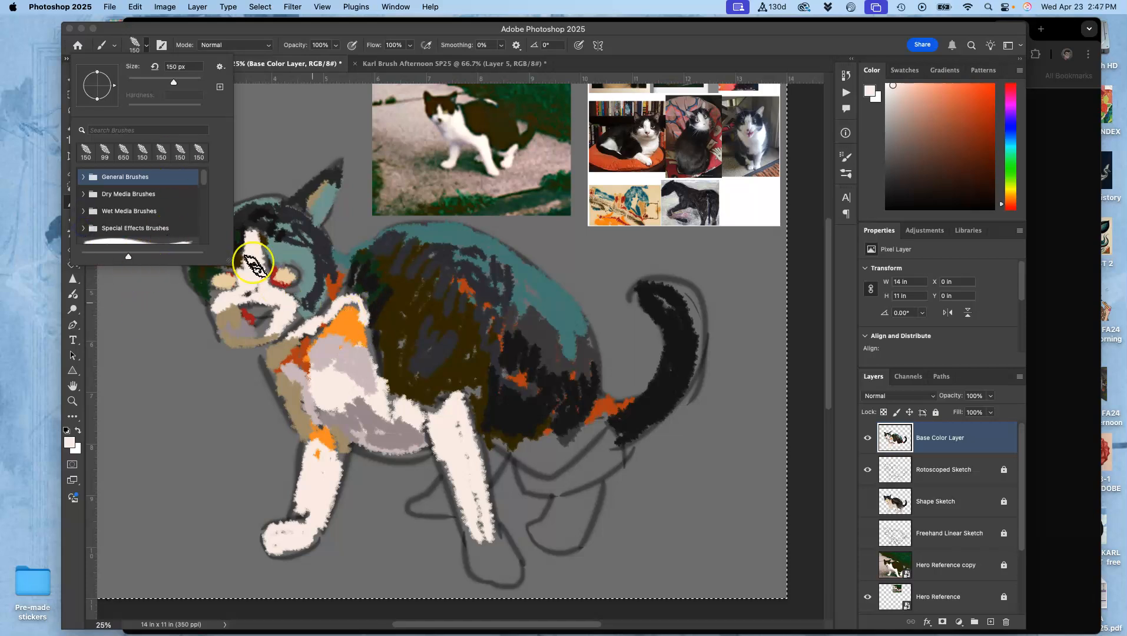
pyautogui.moveTo(203, 178); pyautogui.dragTo(193, 238)
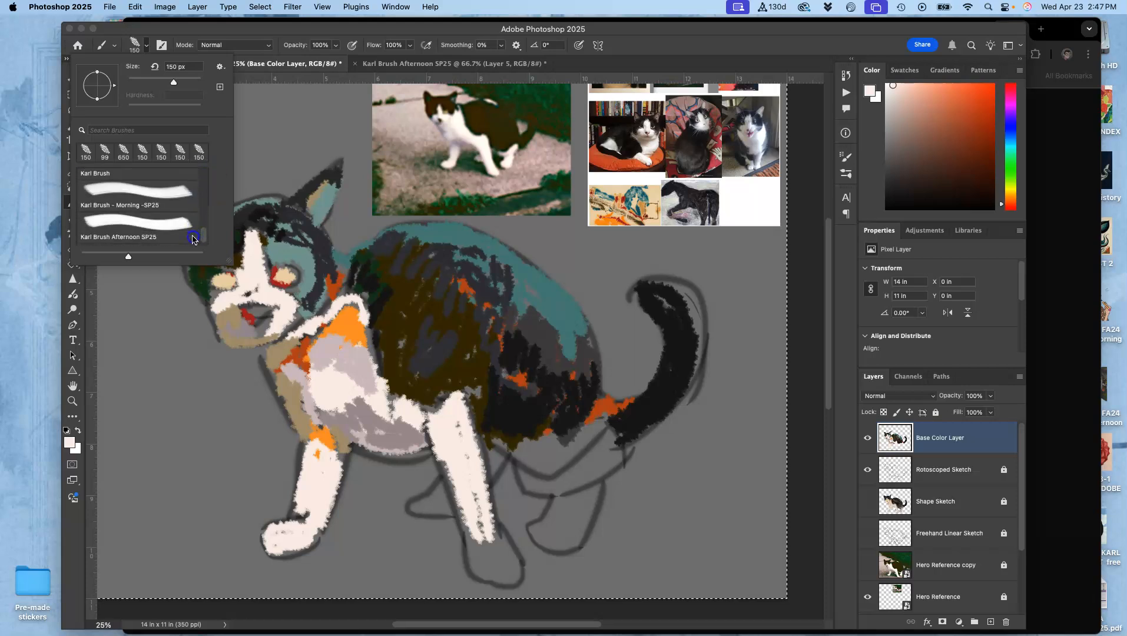
pyautogui.click(321, 375)
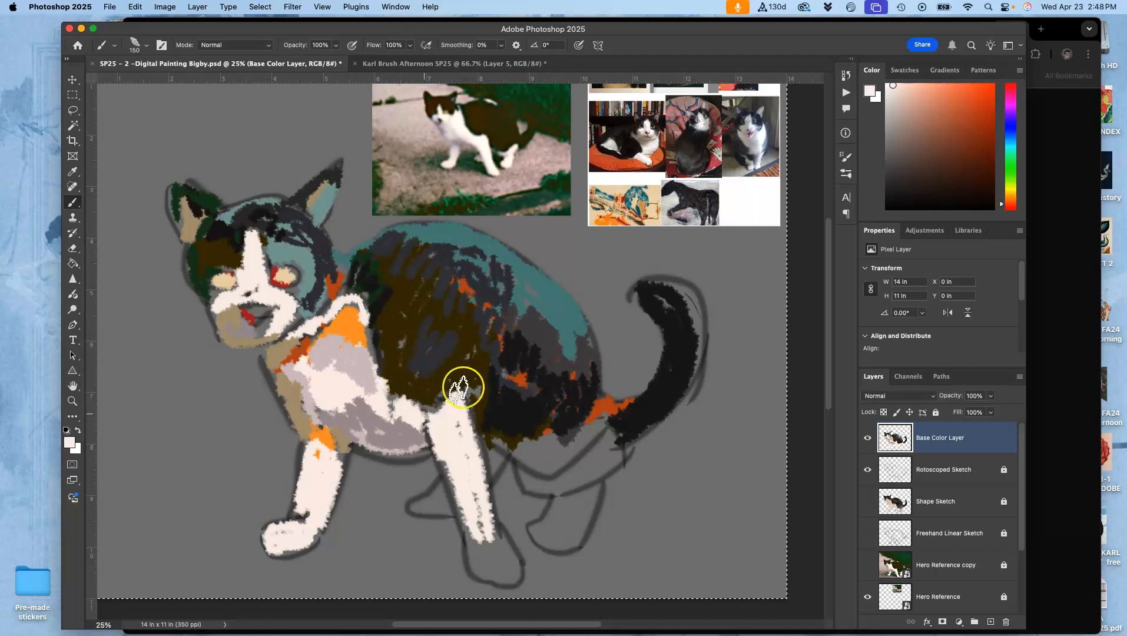
# - Extend the lower haunch with near-black, and add red-orange sampled from the cushion photo to the haunch edge, cheek edge and neck
pyautogui.keyDown('alt'); pyautogui.click(499, 350); pyautogui.keyUp('alt')
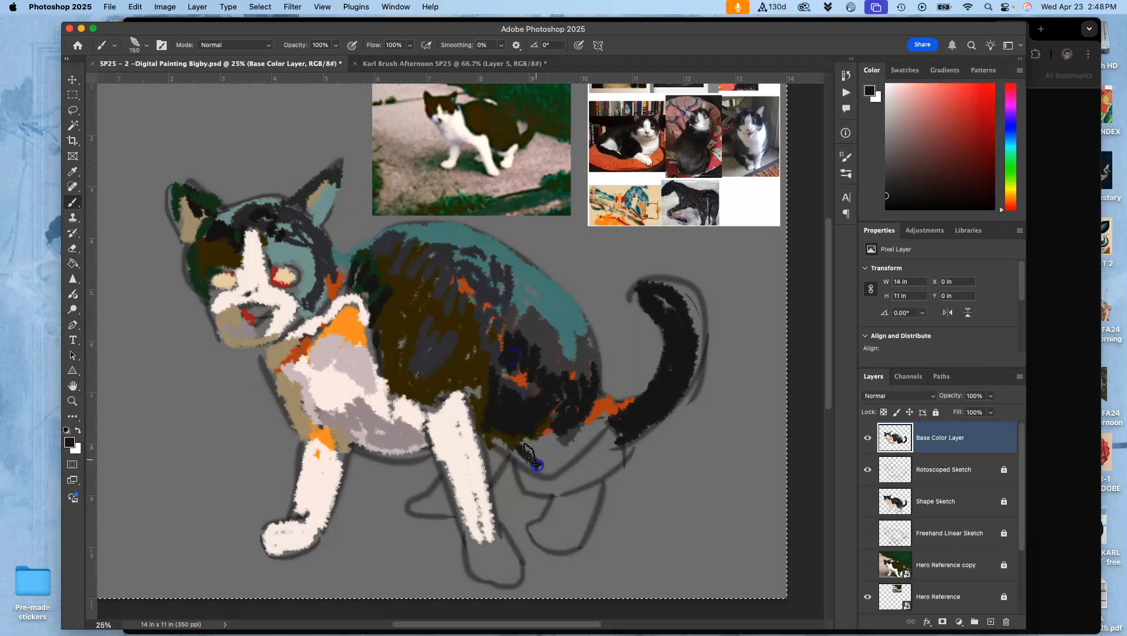
pyautogui.moveTo(559, 441)
pyautogui.mouseDown()
pyautogui.moveTo(579, 435)
pyautogui.moveTo(570, 455)
pyautogui.mouseUp()
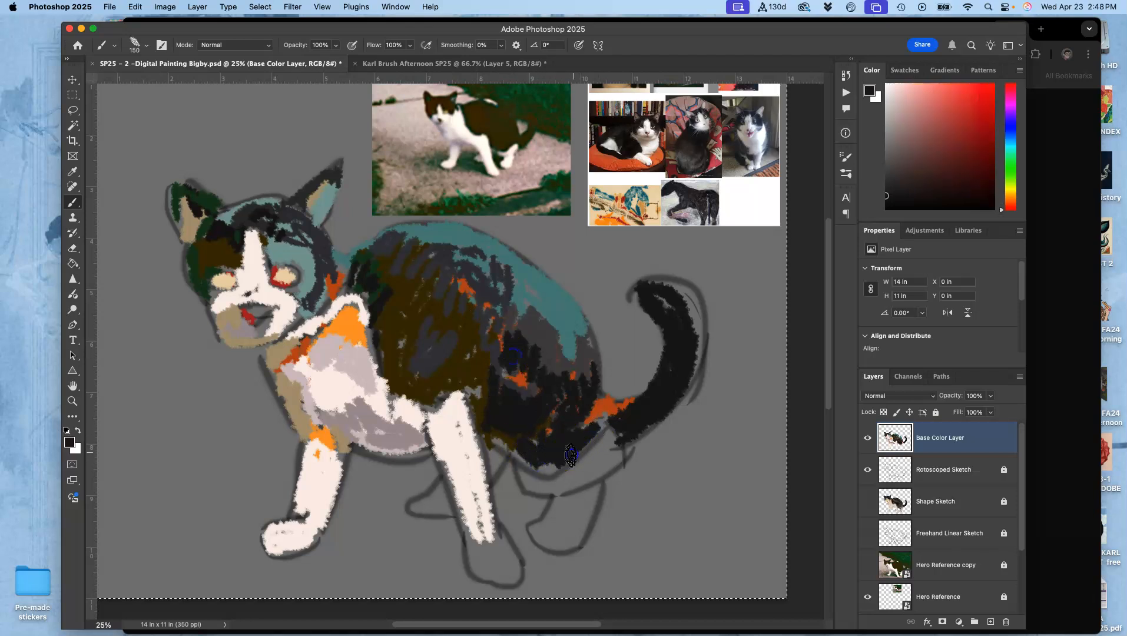
pyautogui.keyDown('alt'); pyautogui.click(630, 165); pyautogui.keyUp('alt')
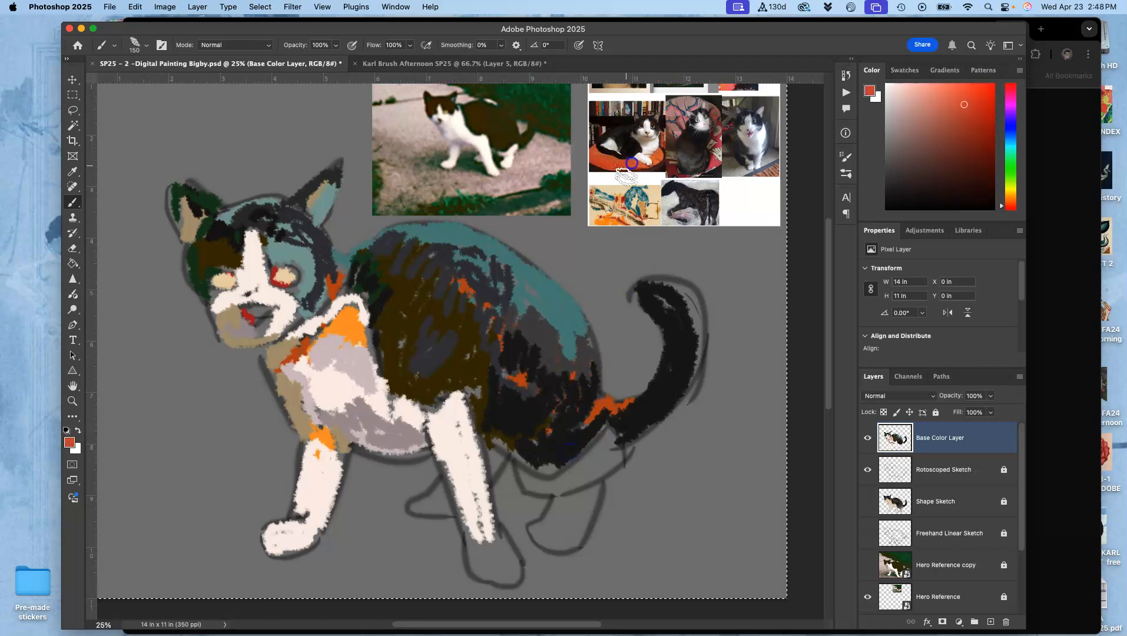
pyautogui.moveTo(583, 420); pyautogui.dragTo(536, 474)
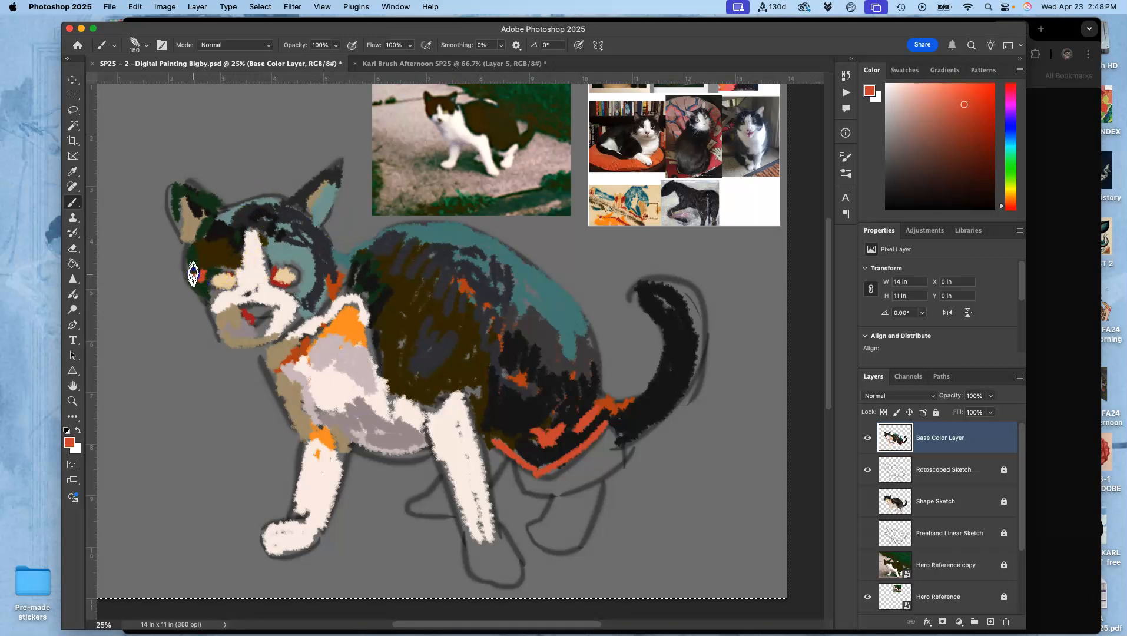
pyautogui.moveTo(192, 247); pyautogui.dragTo(198, 275)
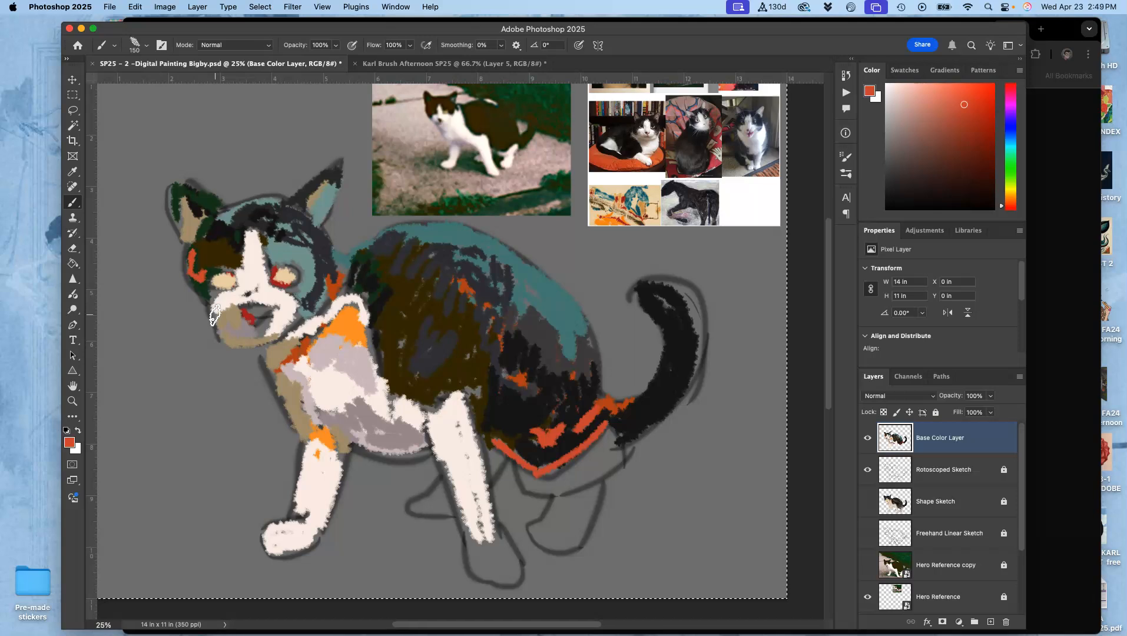
pyautogui.click(339, 257)
# - Switch to Chrome and open heartslob.com in a new tab
pyautogui.click(1059, 45)
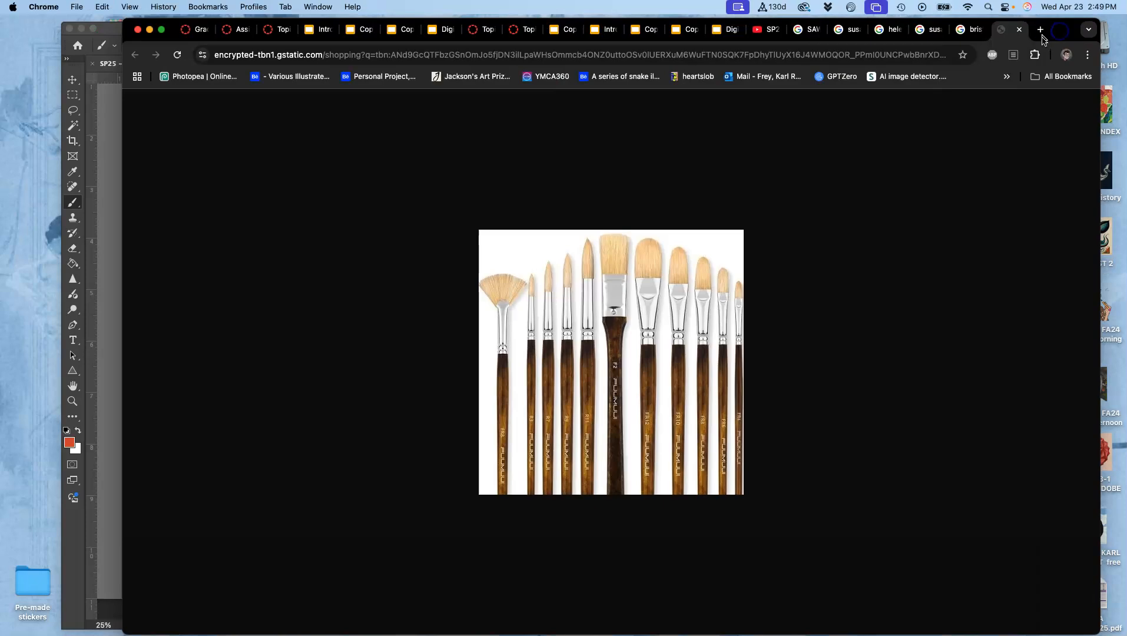
pyautogui.click(1040, 30)
pyautogui.write('heartsl')
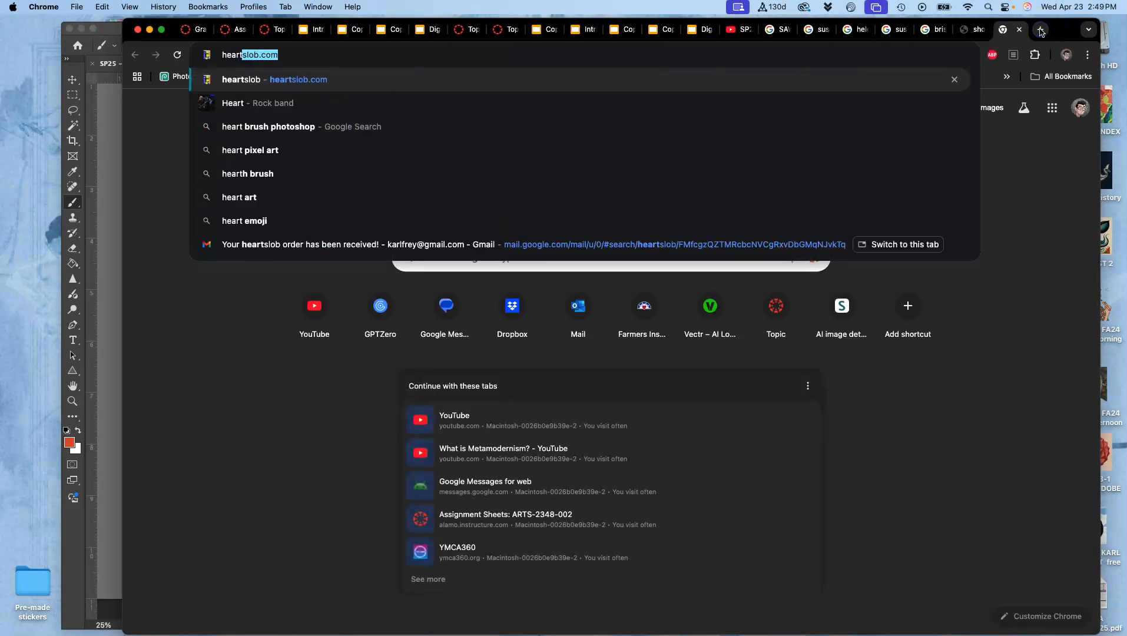
pyautogui.write('ob')
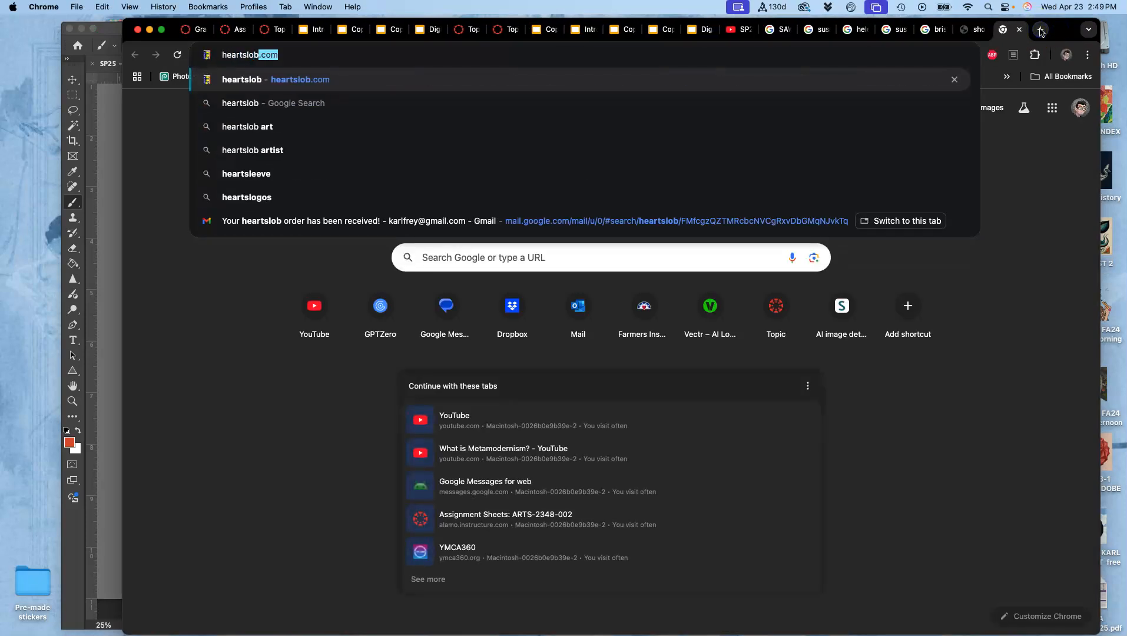
pyautogui.press('Return')
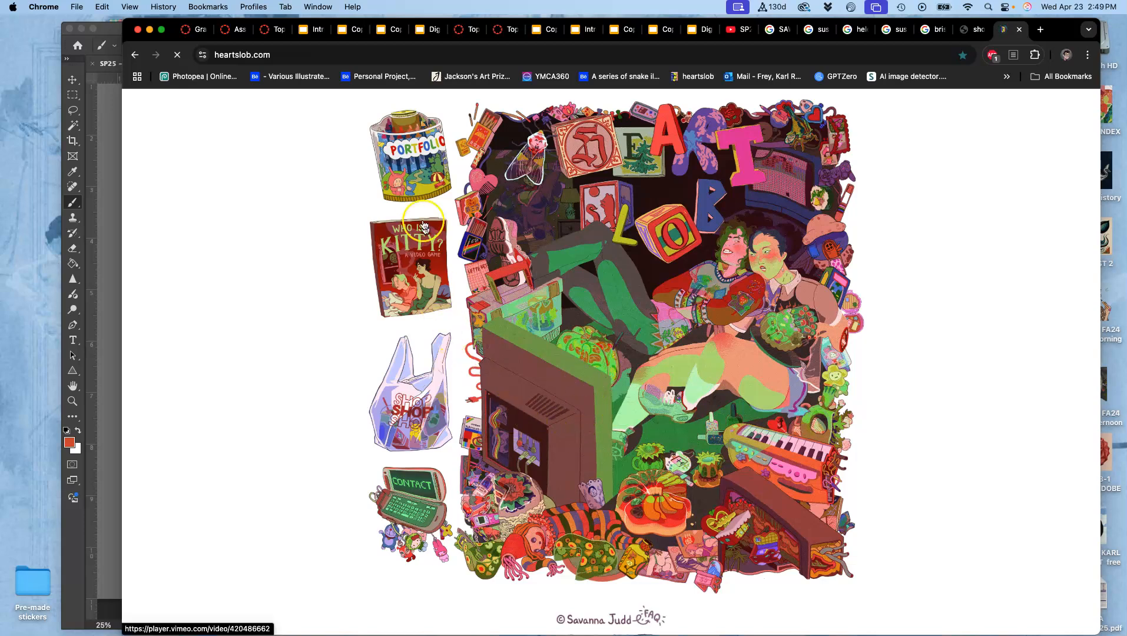
# - Examine the colorful paintings in the site's portfolio and open the close-up image of the back room print
pyautogui.click(423, 177)
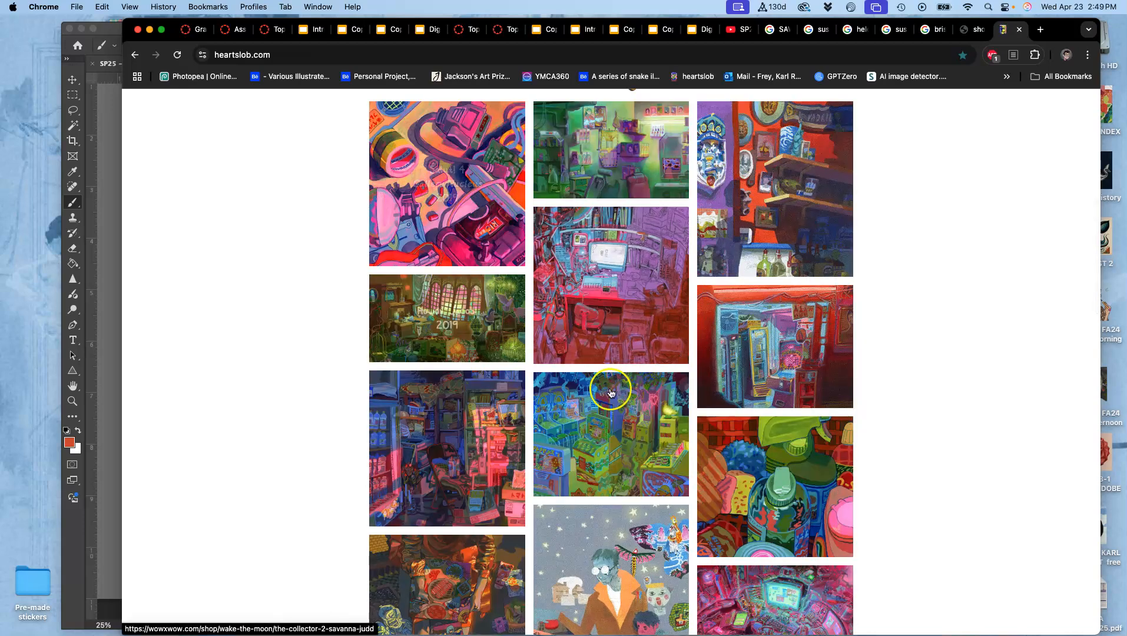
pyautogui.scroll(-5, 711, 441)
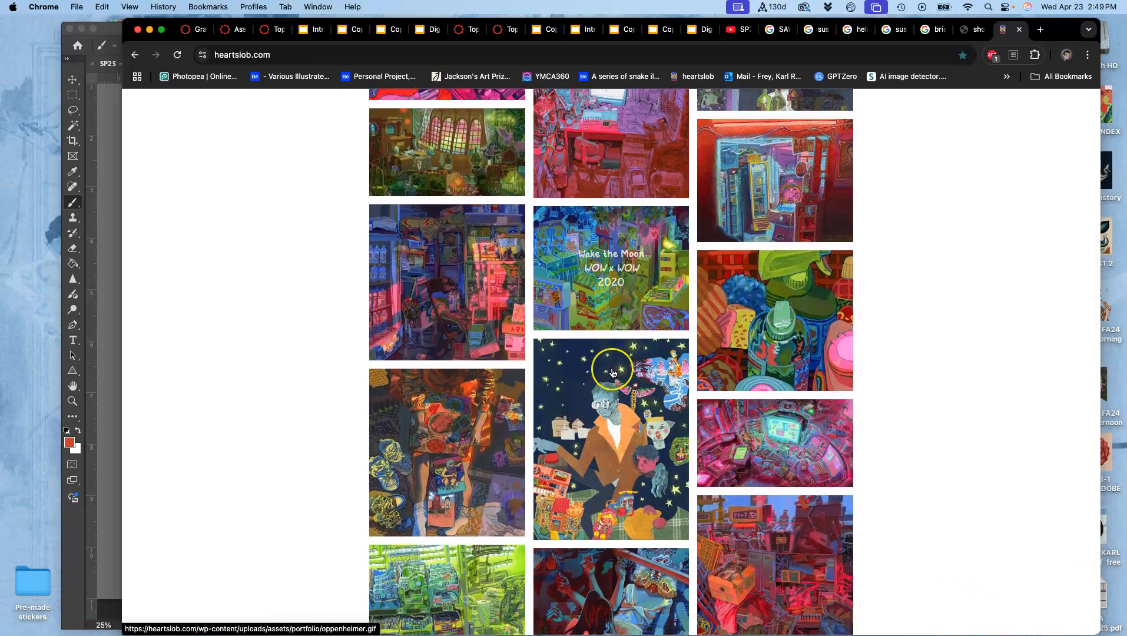
pyautogui.scroll(-8, 615, 329)
pyautogui.scroll(-4, 612, 372)
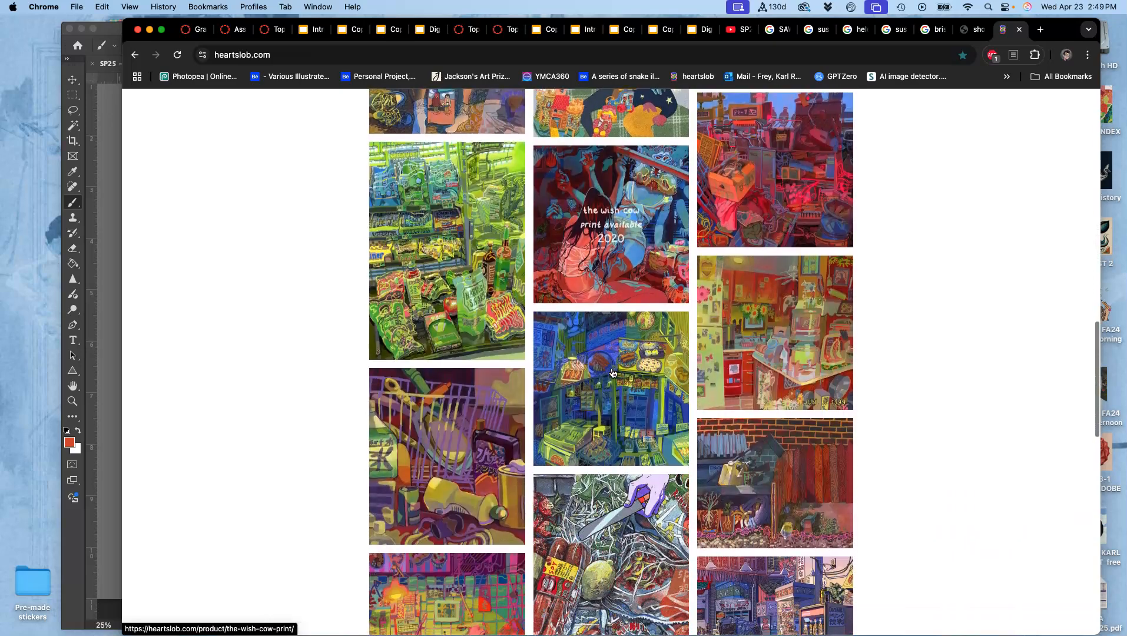
pyautogui.click(627, 428)
pyautogui.scroll(-3, 628, 428)
pyautogui.click(485, 558)
pyautogui.click(461, 541)
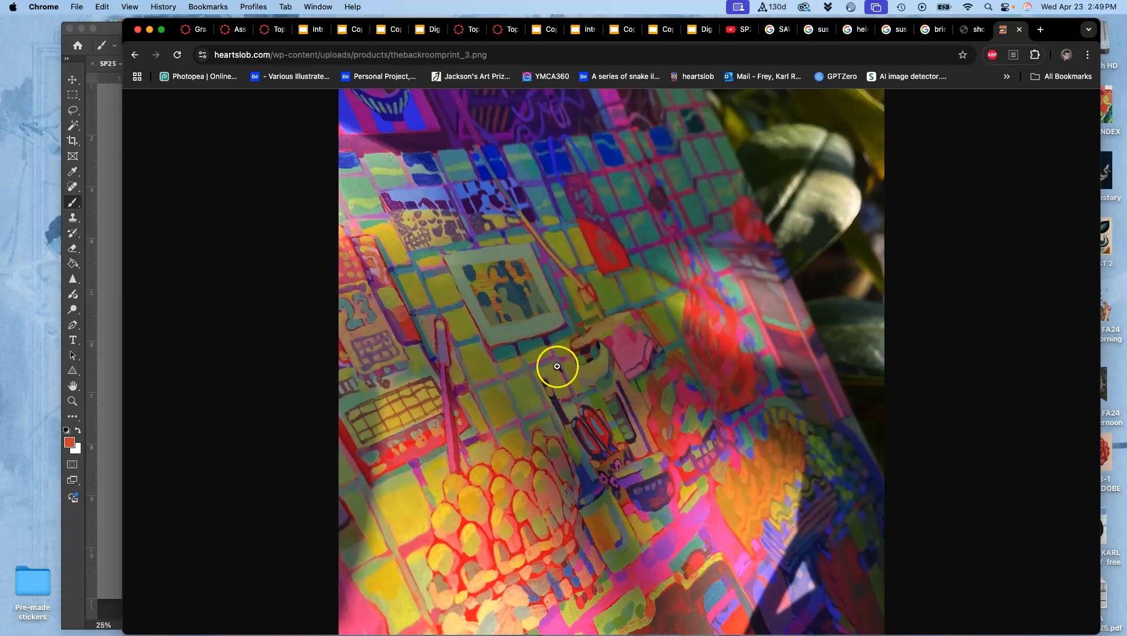
# - Return to Photoshop, sample teal from the cat's back, and paint the tail's outer edge and the back of the upper hind leg
pyautogui.click(104, 106)
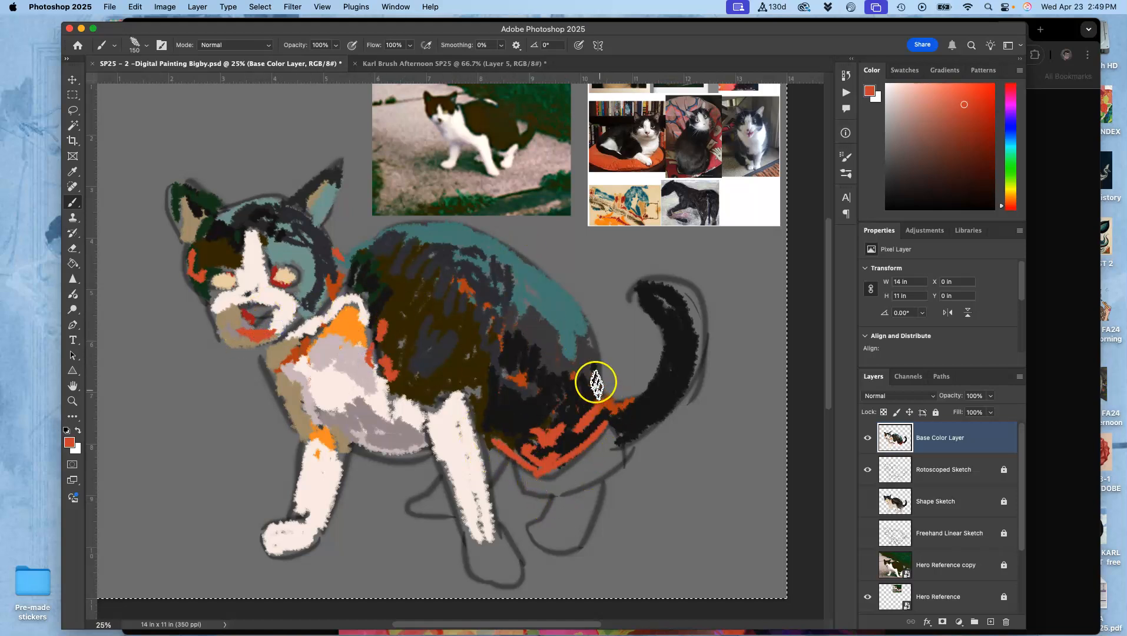
pyautogui.keyDown('alt'); pyautogui.click(558, 305); pyautogui.keyUp('alt')
pyautogui.moveTo(622, 459); pyautogui.dragTo(603, 472)
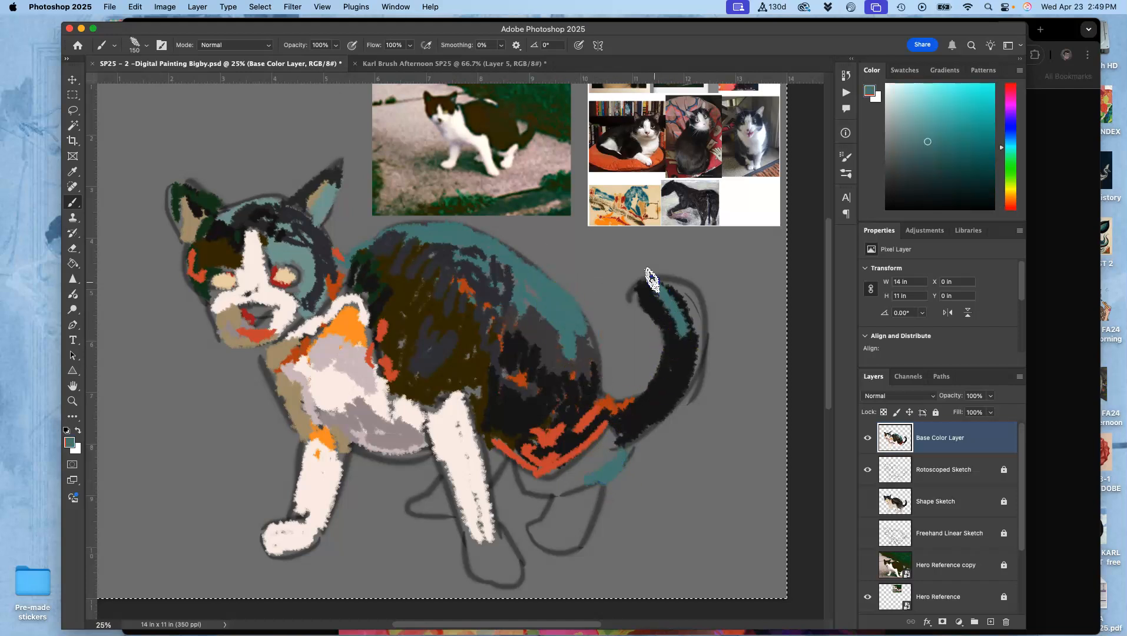
pyautogui.moveTo(675, 303); pyautogui.dragTo(674, 359)
# - Rework the tail base with sampled near-black, and add dark brown sampled from the body to the haunch and upper hind leg
pyautogui.keyDown('alt'); pyautogui.click(624, 422); pyautogui.keyUp('alt')
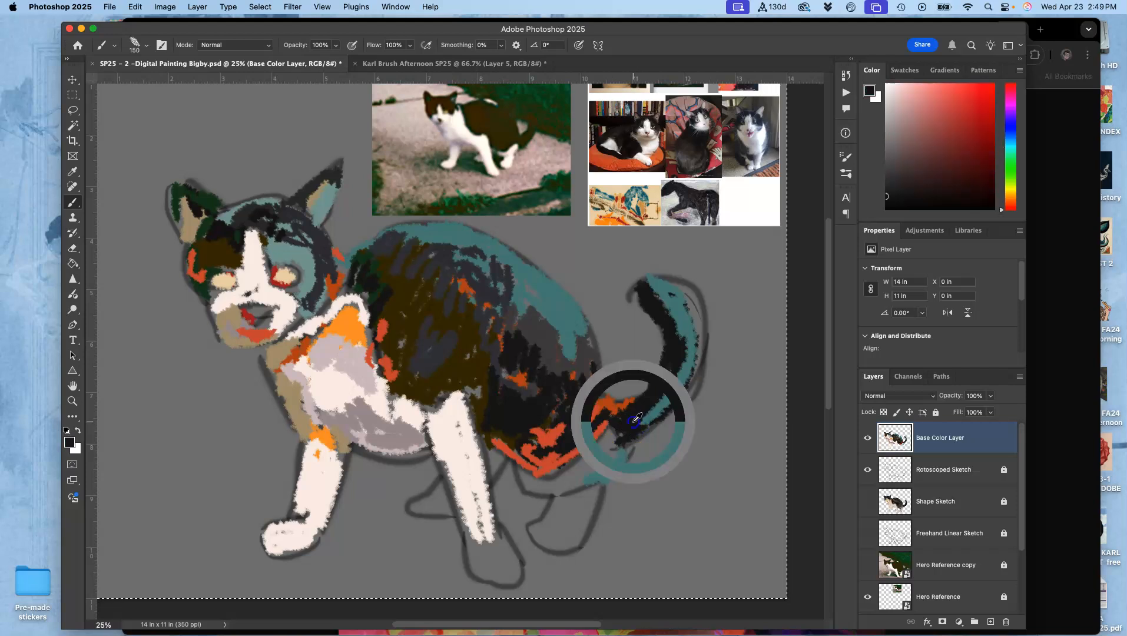
pyautogui.keyDown('alt'); pyautogui.click(458, 320); pyautogui.keyUp('alt')
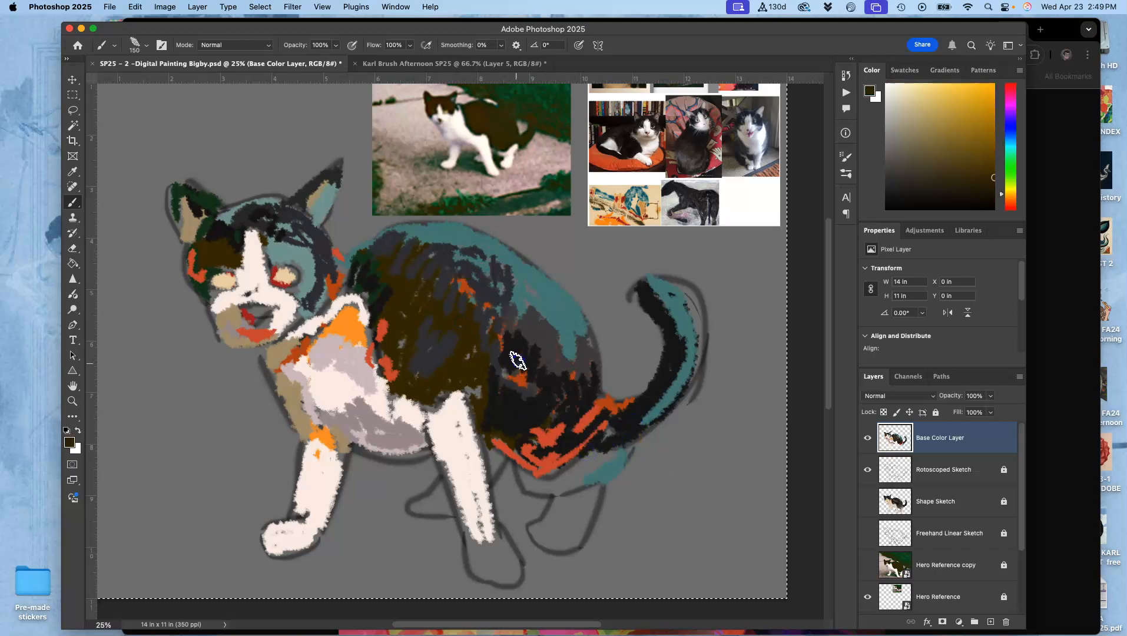
pyautogui.moveTo(572, 380); pyautogui.dragTo(589, 370)
pyautogui.click(572, 476)
# - Sample off-white from the cat's chest and fill in the near hind leg down to its paw
pyautogui.keyDown('alt'); pyautogui.click(332, 393); pyautogui.keyUp('alt')
pyautogui.click(525, 478)
pyautogui.moveTo(545, 484); pyautogui.dragTo(595, 471)
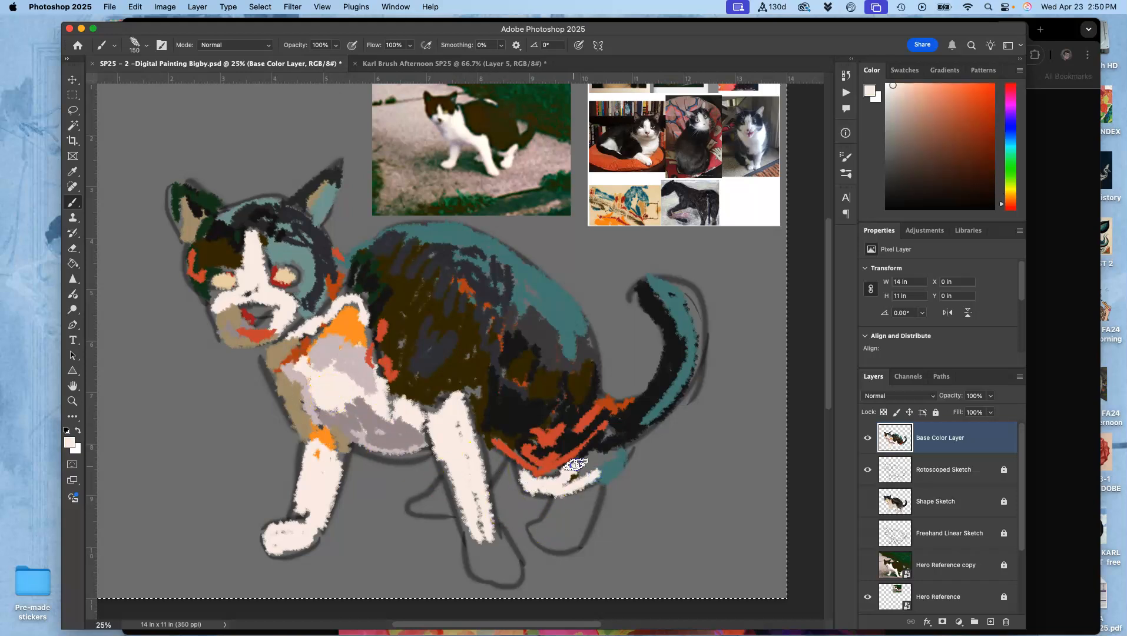
pyautogui.moveTo(609, 450); pyautogui.dragTo(620, 443)
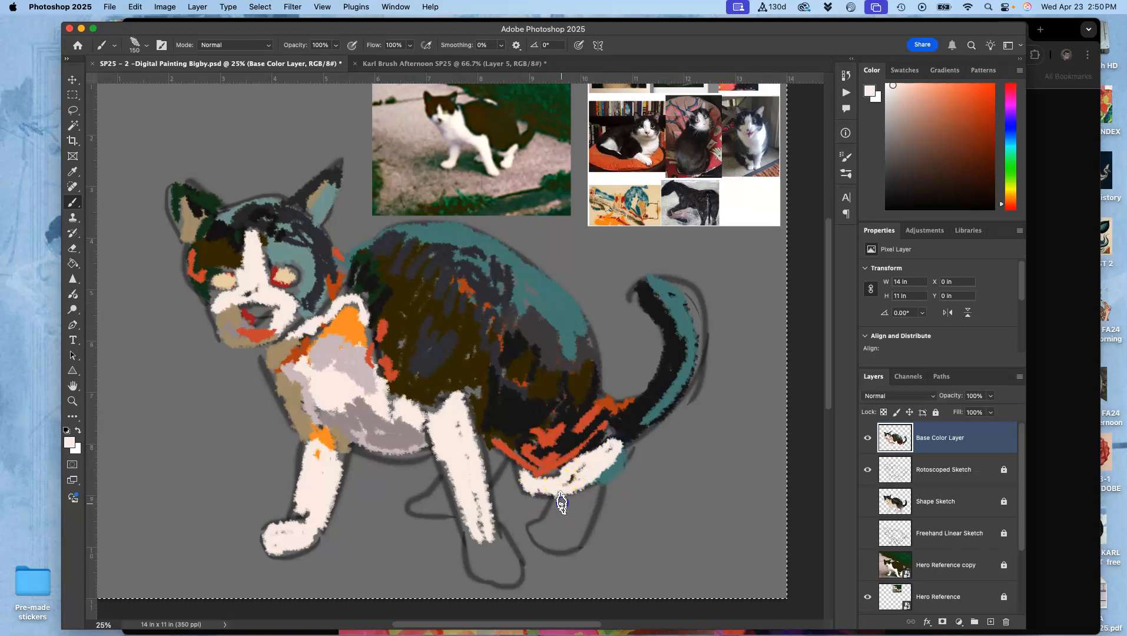
pyautogui.moveTo(587, 497); pyautogui.dragTo(575, 529)
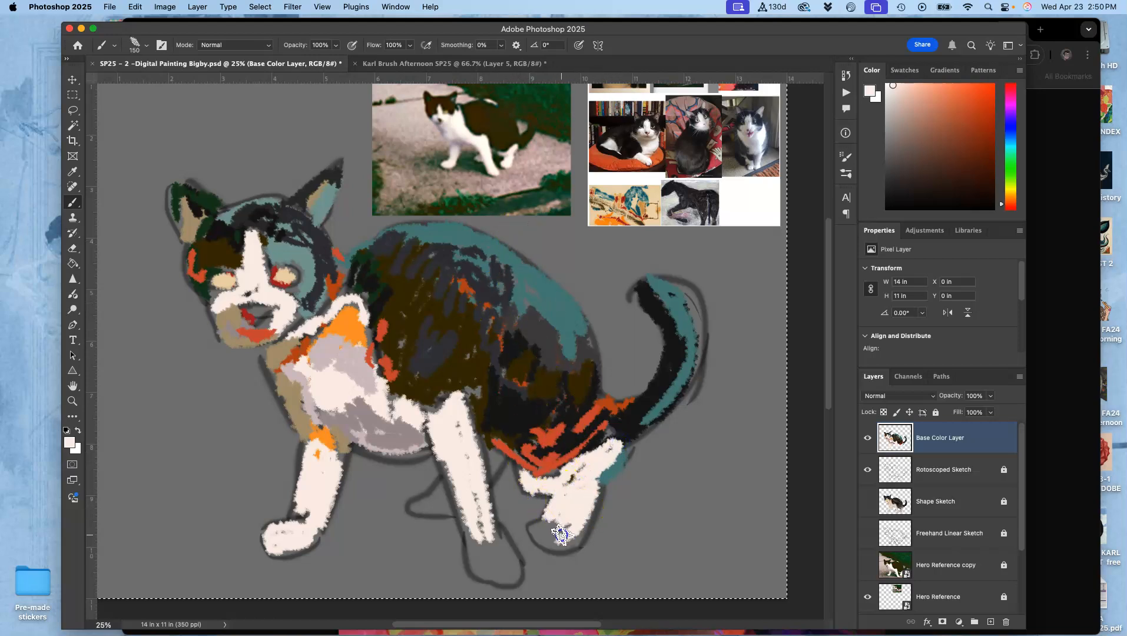
pyautogui.moveTo(459, 487)
pyautogui.mouseDown()
pyautogui.moveTo(450, 466)
pyautogui.moveTo(435, 497)
pyautogui.moveTo(441, 420)
pyautogui.mouseUp()
# - Fill the far hind leg with tan sampled from the chest edge, and rework the mouth and chin with sampled off-white and tan
pyautogui.keyDown('alt'); pyautogui.click(304, 401); pyautogui.keyUp('alt')
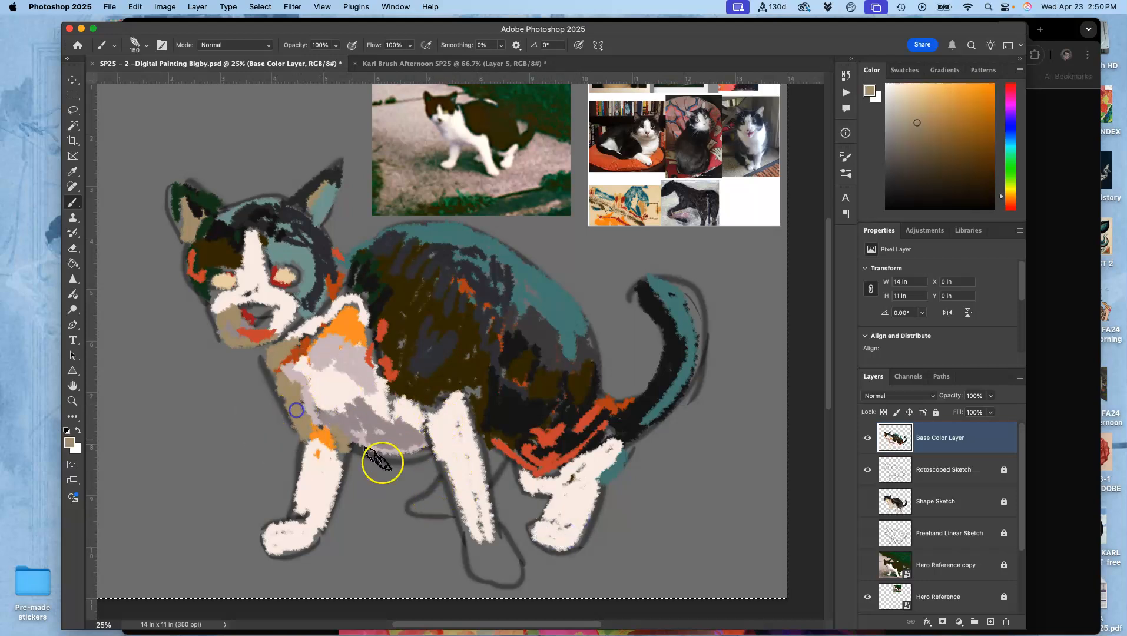
pyautogui.moveTo(446, 510); pyautogui.dragTo(447, 510)
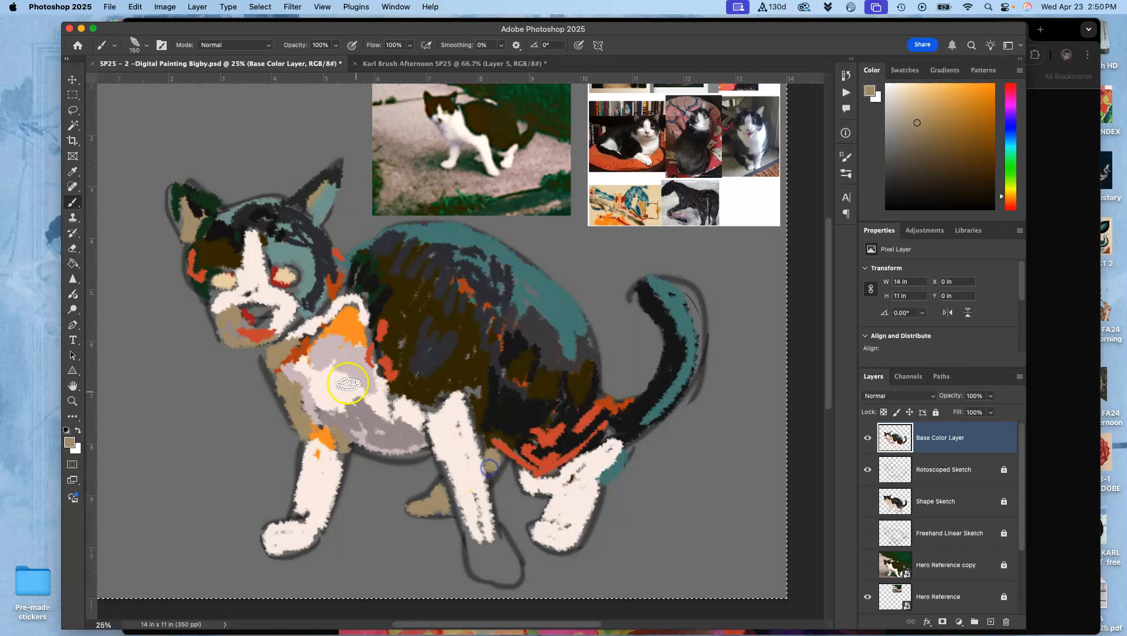
pyautogui.keyDown('alt'); pyautogui.click(284, 302); pyautogui.keyUp('alt')
pyautogui.moveTo(232, 323)
pyautogui.mouseDown()
pyautogui.moveTo(252, 354)
pyautogui.moveTo(253, 325)
pyautogui.moveTo(248, 334)
pyautogui.mouseUp()
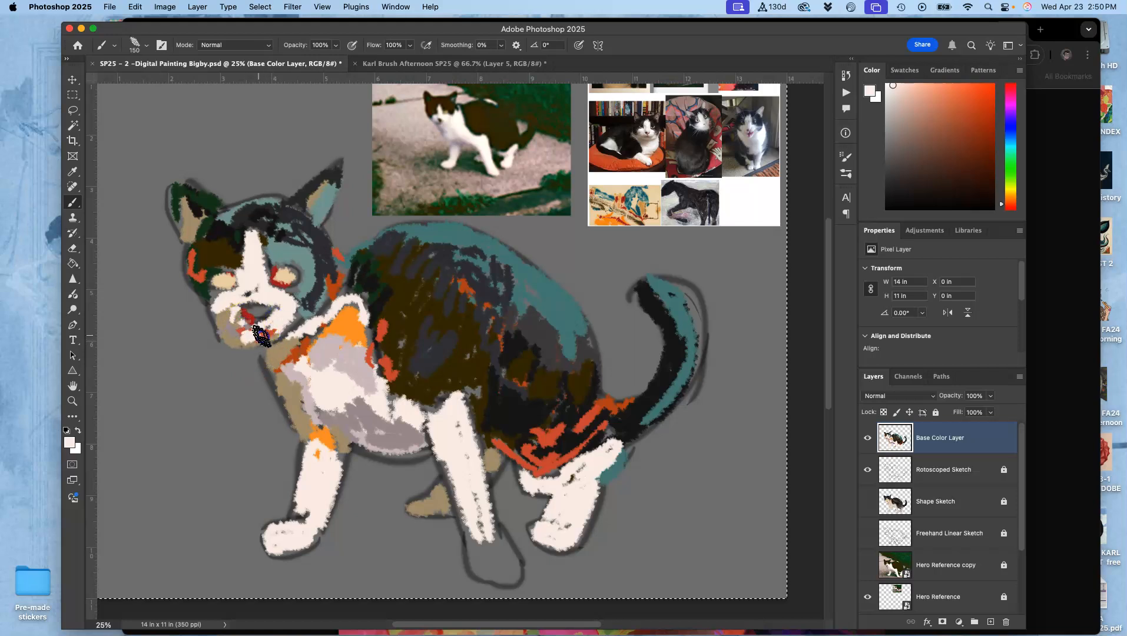
pyautogui.keyDown('alt'); pyautogui.click(228, 337); pyautogui.keyUp('alt')
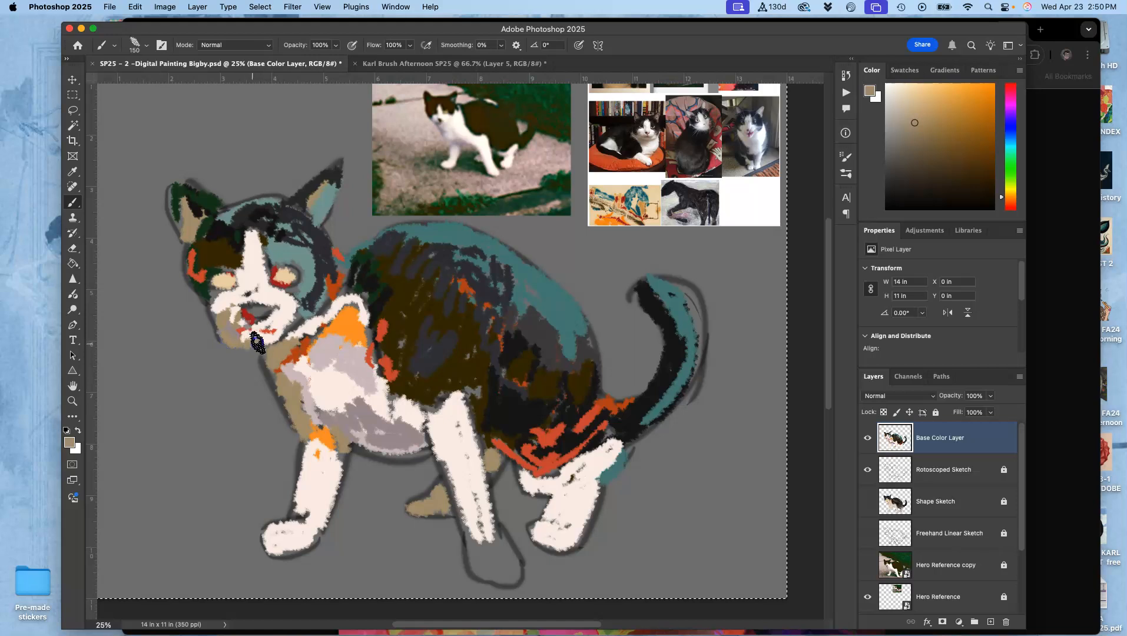
# - Add sampled muted teal to the head, and paint near-black pupils in both eyes
pyautogui.keyDown('alt'); pyautogui.click(238, 261); pyautogui.keyUp('alt')
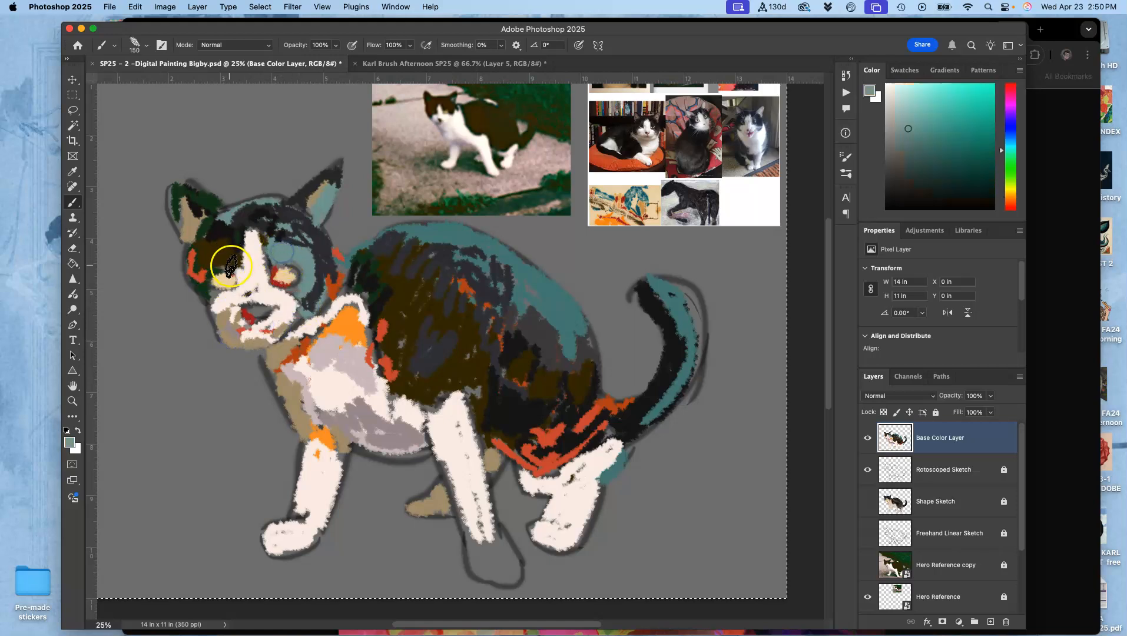
pyautogui.moveTo(316, 209)
pyautogui.mouseDown()
pyautogui.moveTo(297, 244)
pyautogui.moveTo(302, 263)
pyautogui.moveTo(304, 250)
pyautogui.moveTo(273, 222)
pyautogui.mouseUp()
pyautogui.keyDown('alt'); pyautogui.click(274, 222); pyautogui.keyUp('alt')
pyautogui.moveTo(288, 273); pyautogui.dragTo(286, 279)
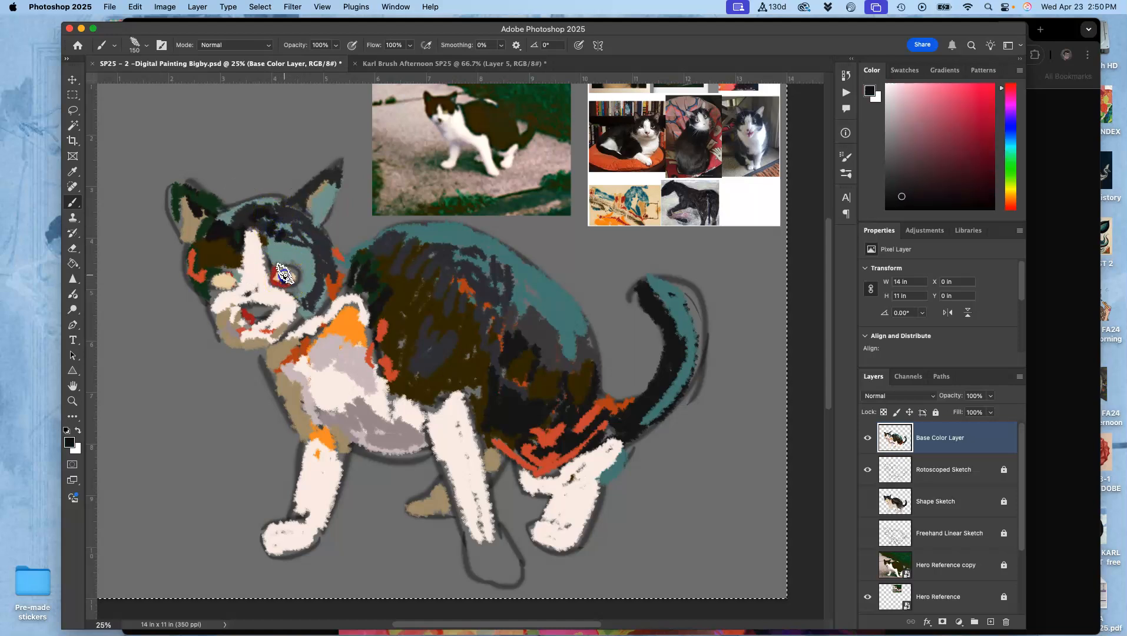
pyautogui.moveTo(223, 280); pyautogui.dragTo(222, 290)
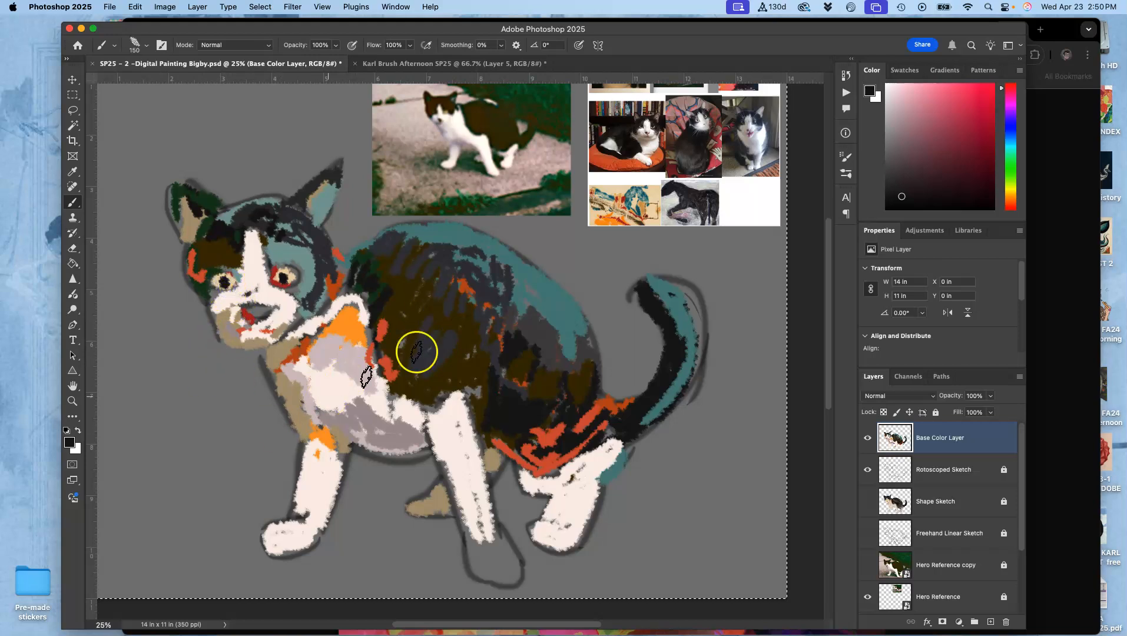
# - Work sampled dark violet-gray into the neck and haunch, and add sampled near-black strokes to the haunch and lower flank
pyautogui.keyDown('alt'); pyautogui.click(314, 264); pyautogui.keyUp('alt')
pyautogui.keyDown('alt'); pyautogui.click(330, 268); pyautogui.keyUp('alt')
pyautogui.moveTo(343, 291); pyautogui.dragTo(363, 294)
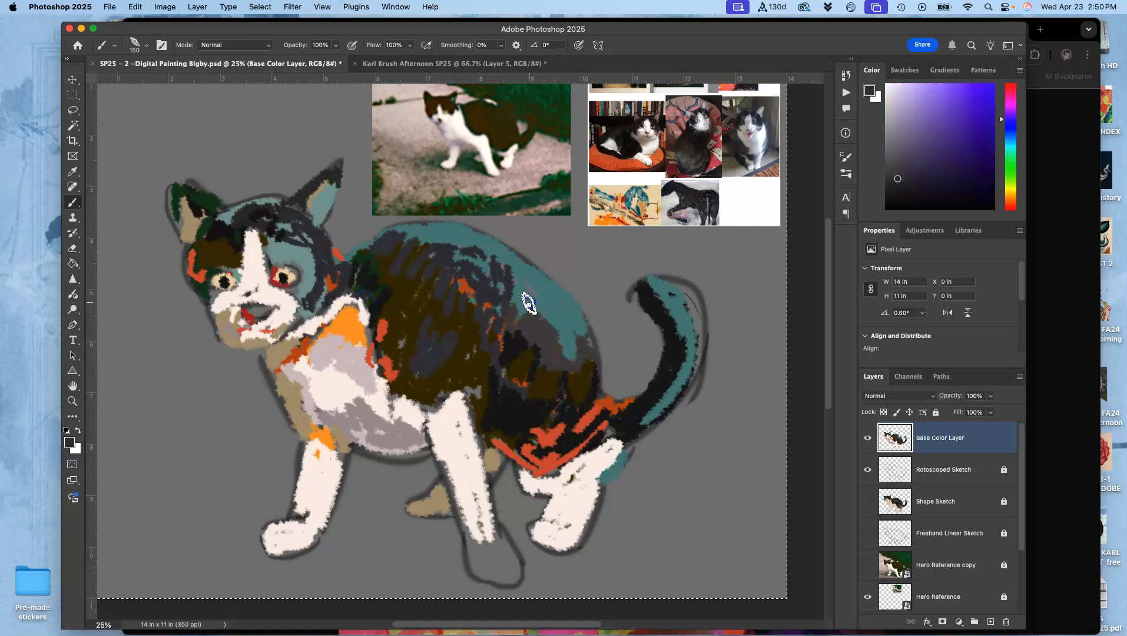
pyautogui.moveTo(561, 352); pyautogui.dragTo(585, 365)
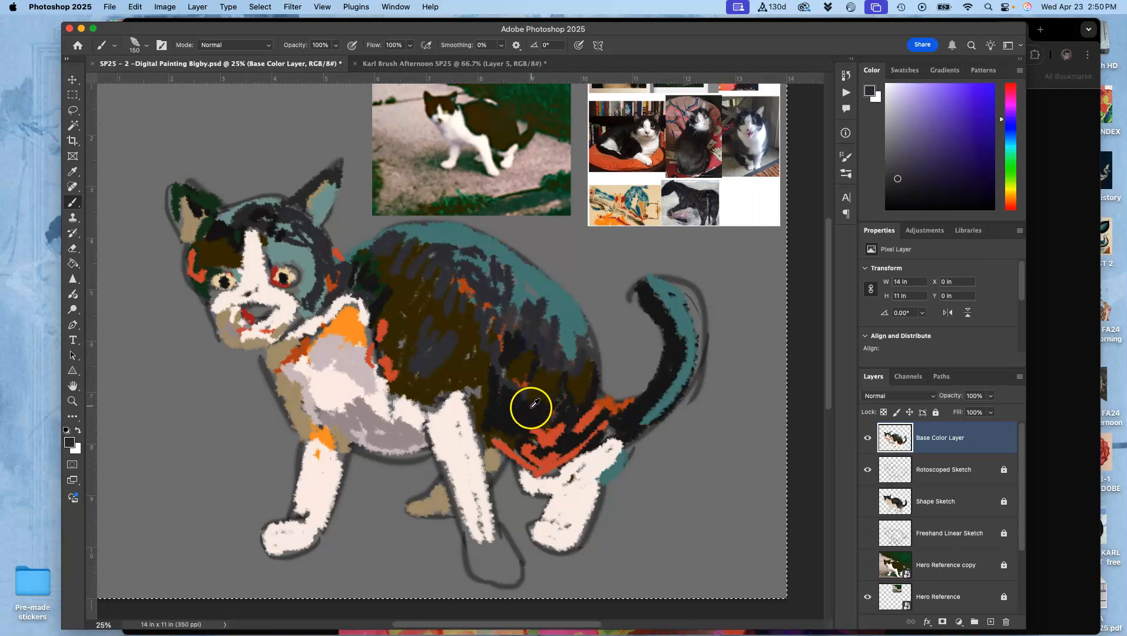
pyautogui.keyDown('alt'); pyautogui.click(532, 406); pyautogui.keyUp('alt')
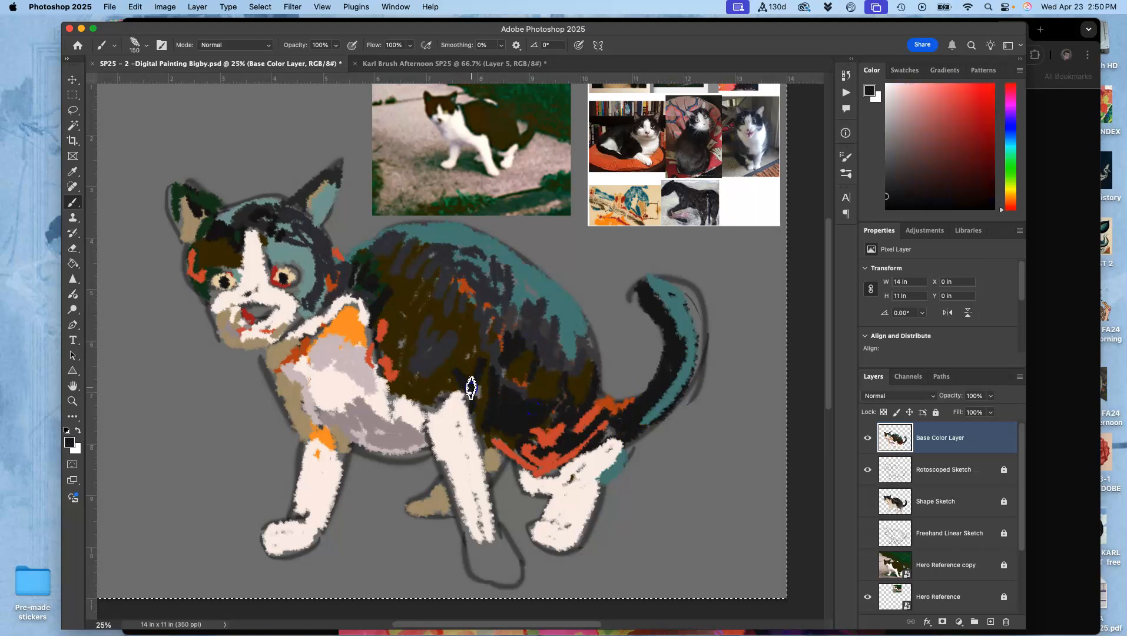
pyautogui.moveTo(449, 373)
pyautogui.mouseDown()
pyautogui.moveTo(397, 362)
pyautogui.moveTo(410, 333)
pyautogui.moveTo(422, 384)
pyautogui.mouseUp()
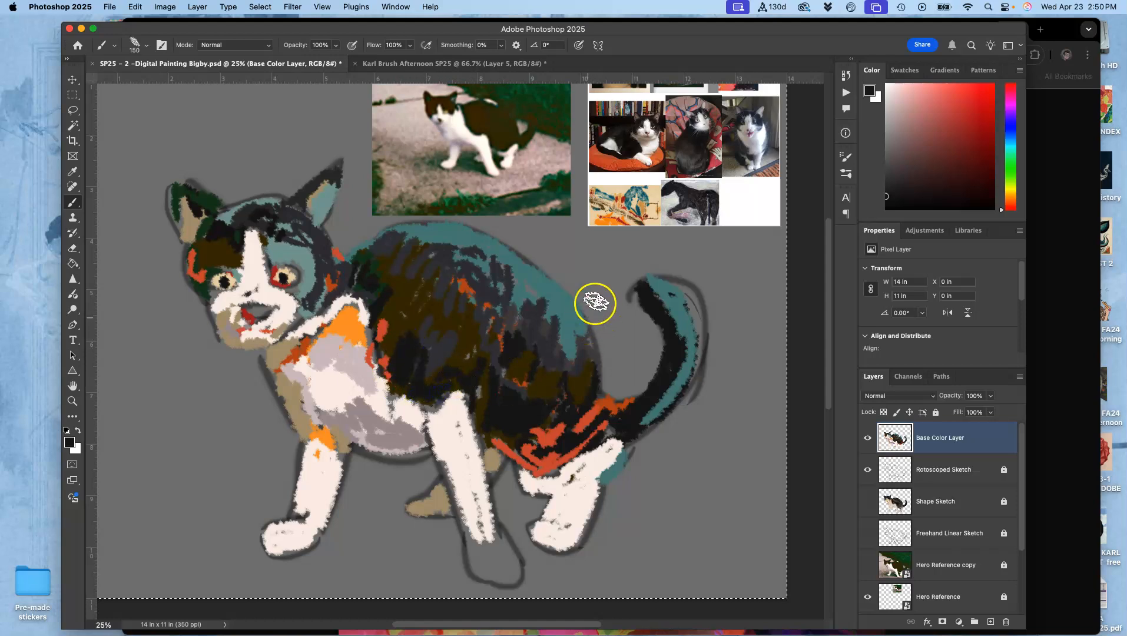
# - Darken the teal patch around the cat's right-hand eye with sampled dark brown and near-black
pyautogui.moveTo(268, 248); pyautogui.dragTo(269, 259)
pyautogui.keyDown('alt'); pyautogui.click(232, 259); pyautogui.keyUp('alt')
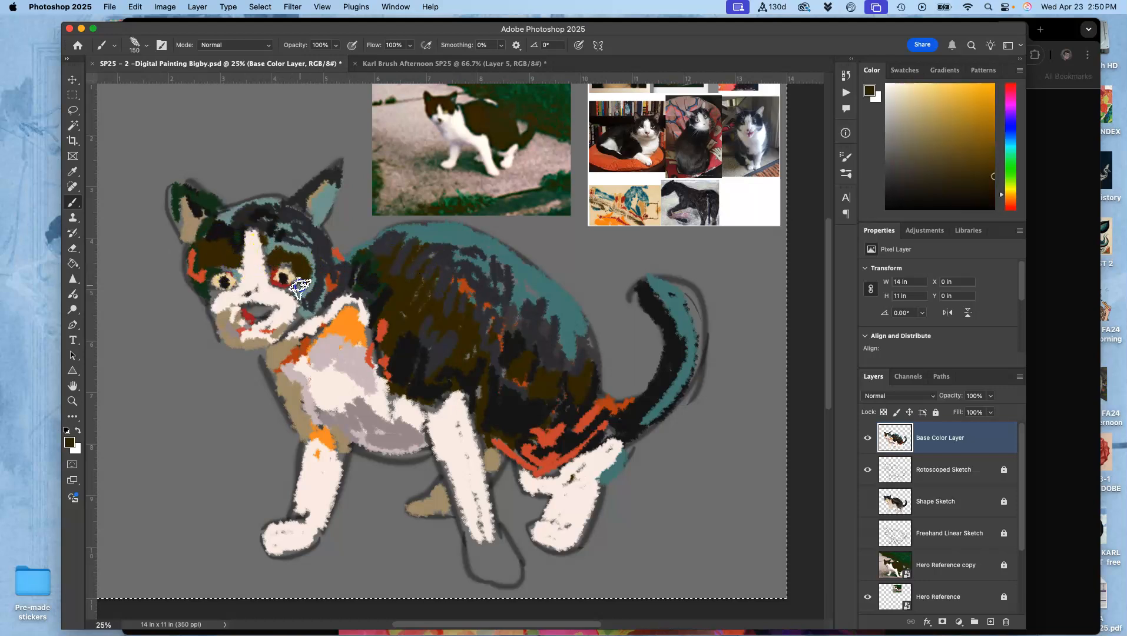
pyautogui.keyDown('alt'); pyautogui.click(419, 347); pyautogui.keyUp('alt')
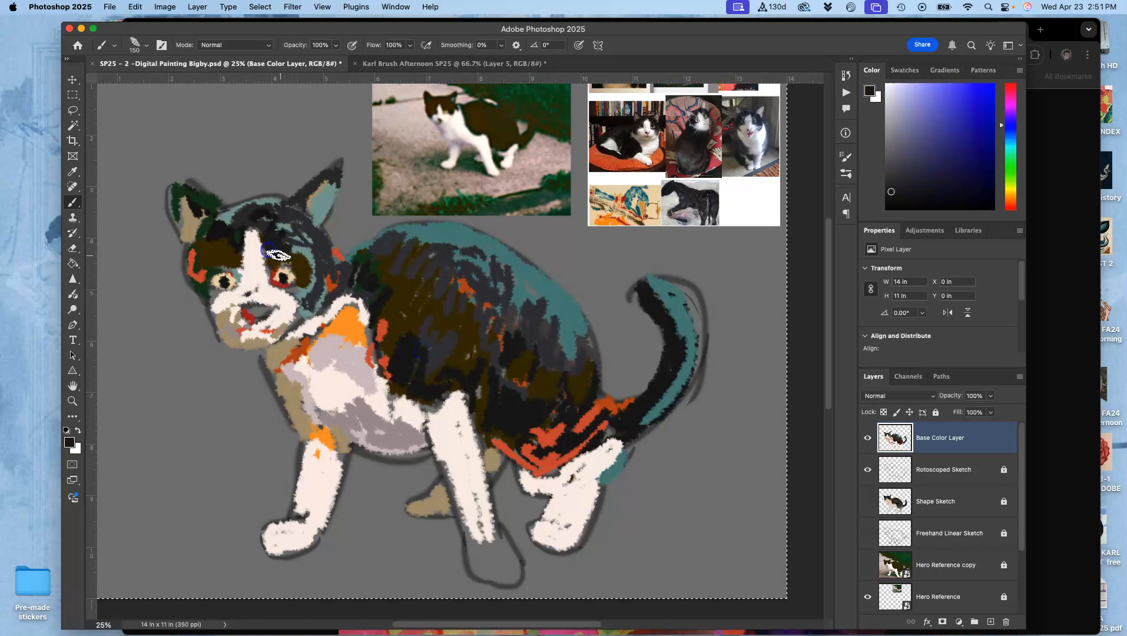
# - Sample dusty pink from the middle cat reference photo and paint the nose with it
pyautogui.moveTo(245, 306); pyautogui.dragTo(272, 310)
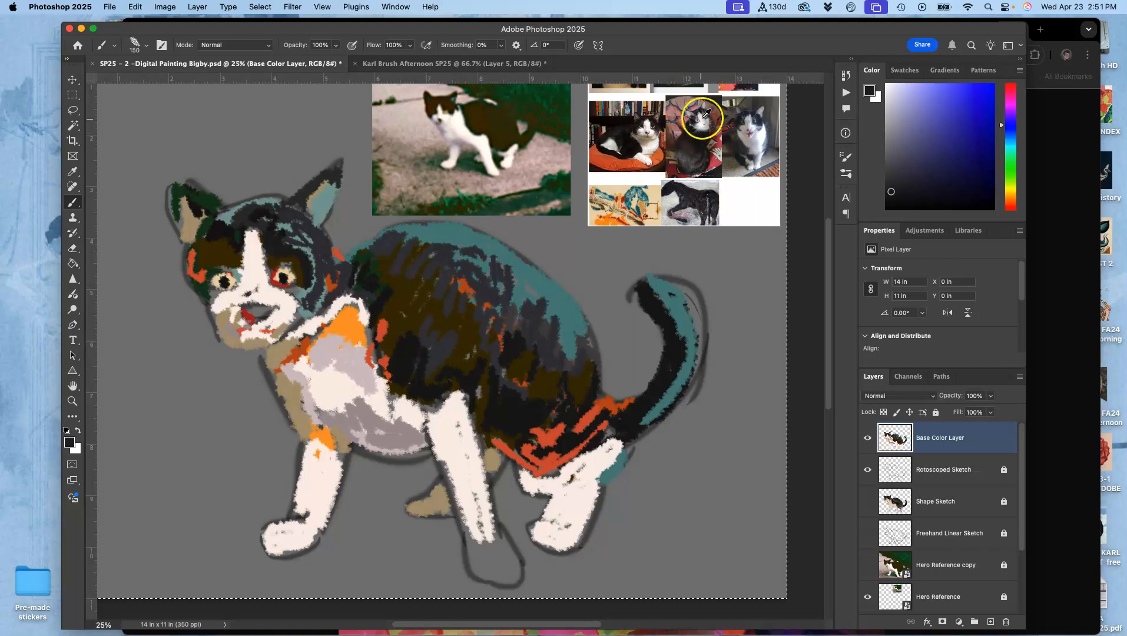
pyautogui.keyDown('alt'); pyautogui.click(680, 107); pyautogui.keyUp('alt')
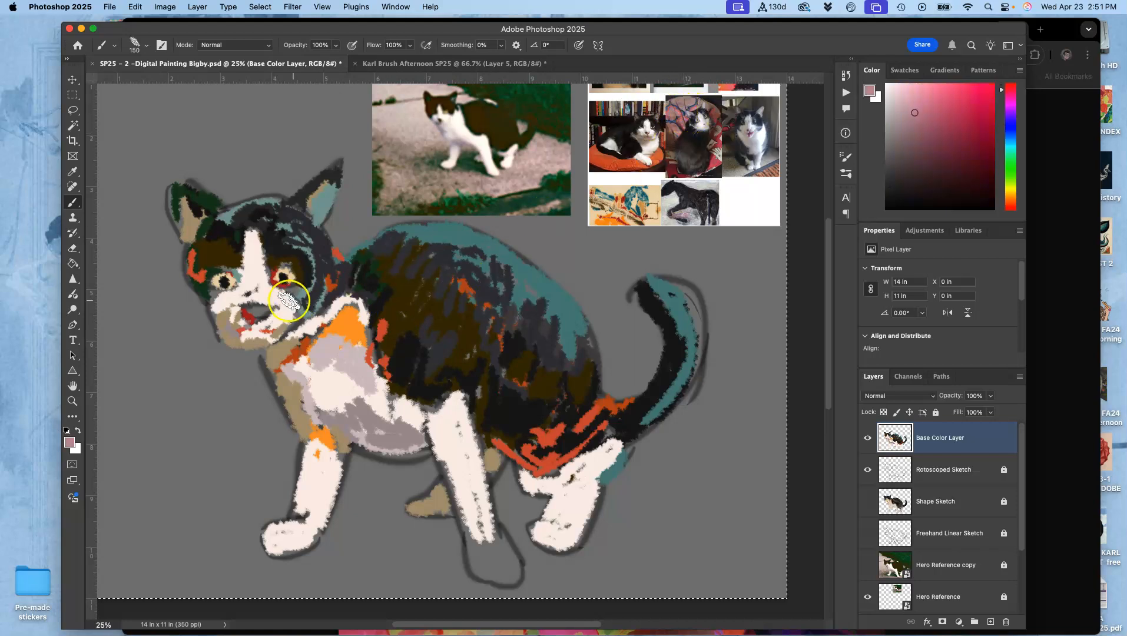
pyautogui.moveTo(254, 309)
pyautogui.mouseDown()
pyautogui.moveTo(244, 312)
pyautogui.moveTo(261, 312)
pyautogui.mouseUp()
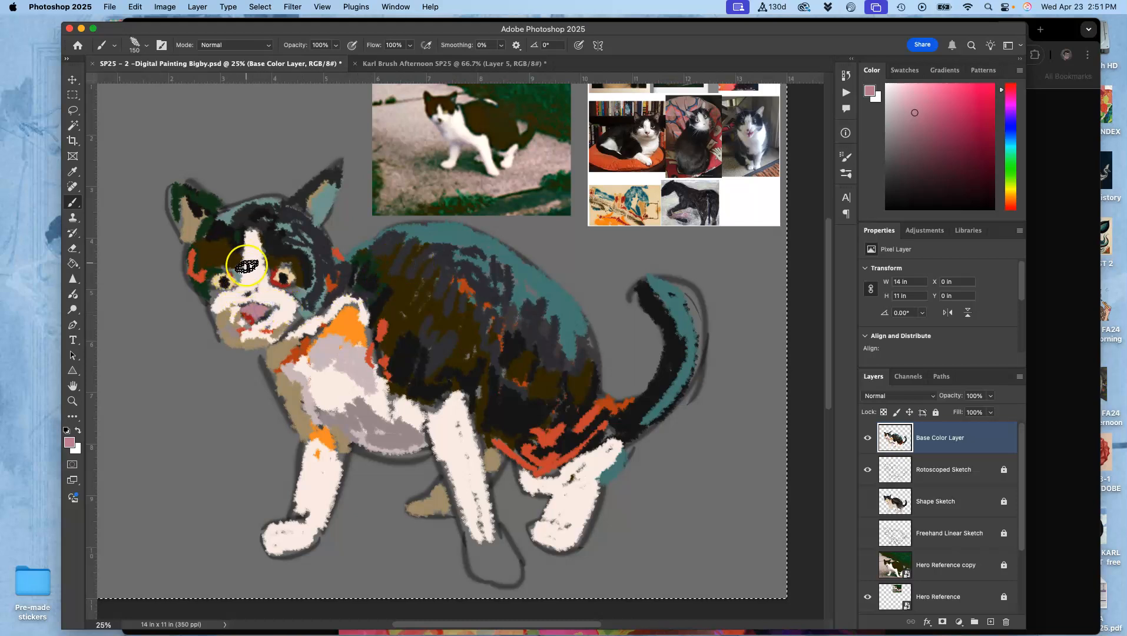
# - Outline the eyes and darken the cheek with sampled near-black, and extend the white cheek fur with off-white
pyautogui.keyDown('alt'); pyautogui.click(237, 241); pyautogui.keyUp('alt')
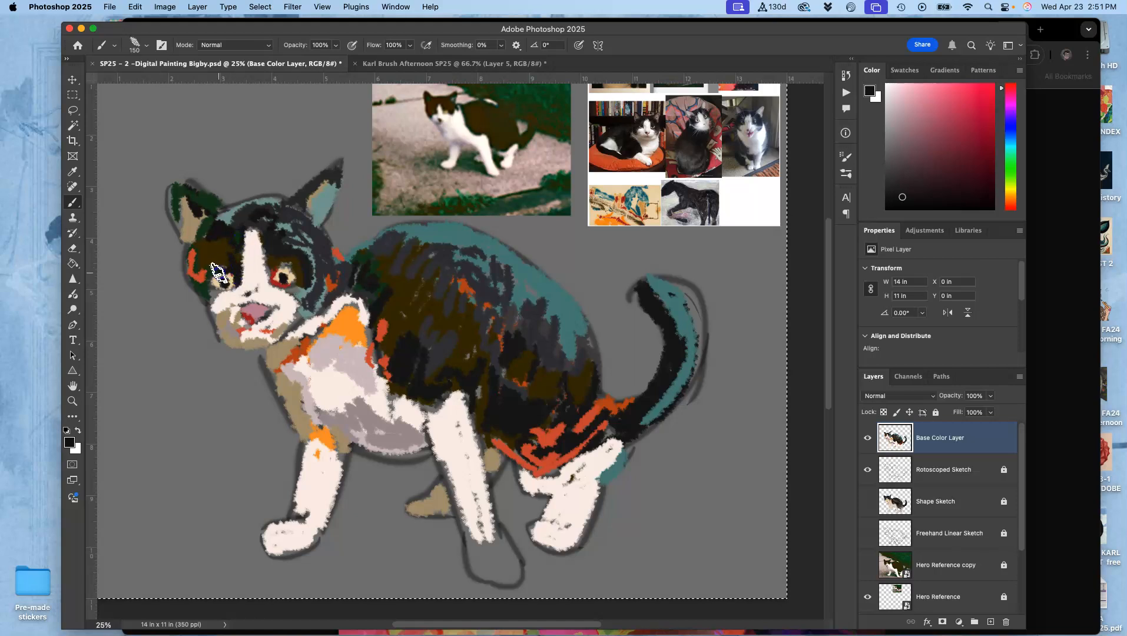
pyautogui.click(224, 287)
pyautogui.moveTo(275, 284); pyautogui.dragTo(283, 290)
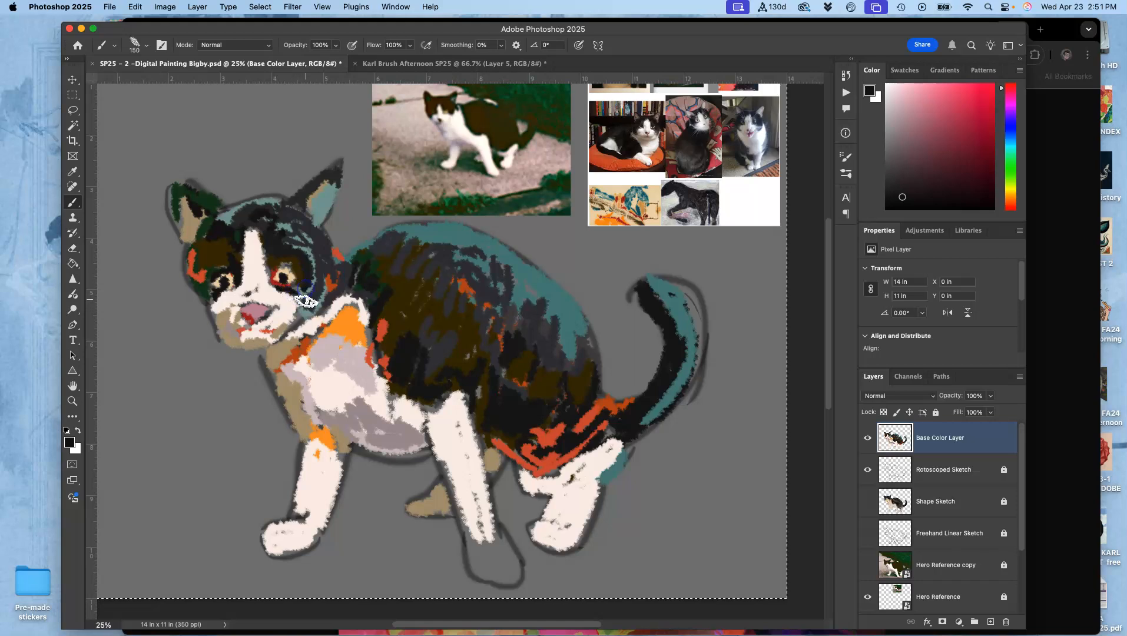
pyautogui.click(318, 303)
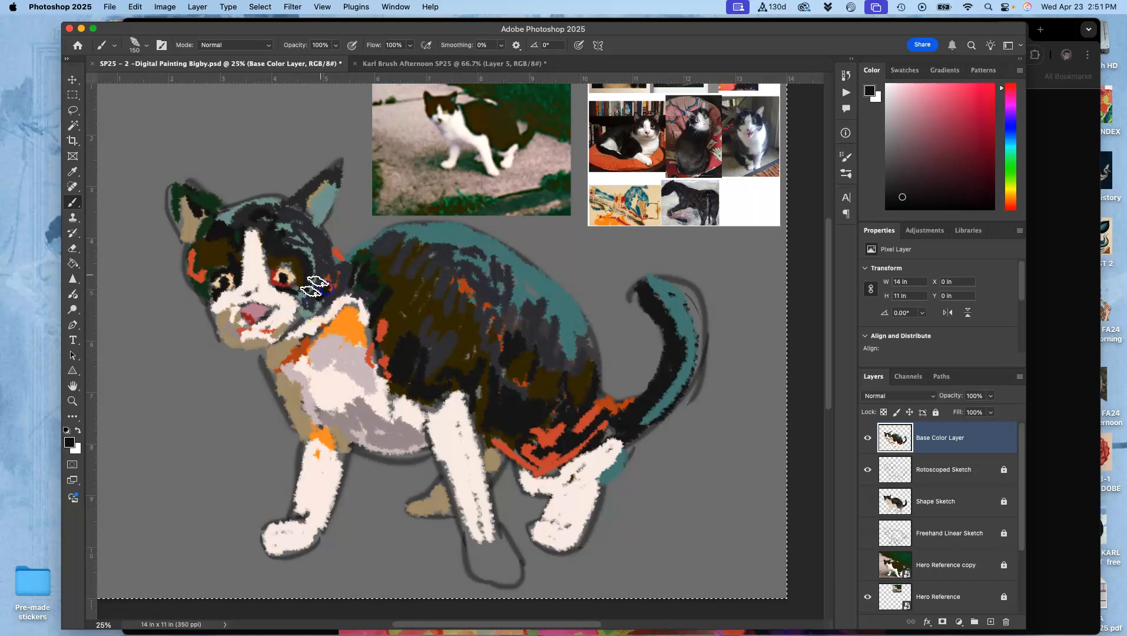
pyautogui.keyDown('alt'); pyautogui.click(291, 303); pyautogui.keyUp('alt')
pyautogui.moveTo(294, 317); pyautogui.dragTo(305, 306)
# - Fill the nearer front paw with off-white and cover the gray gaps along that leg
pyautogui.click(480, 558)
pyautogui.moveTo(490, 552)
pyautogui.mouseDown()
pyautogui.moveTo(486, 521)
pyautogui.moveTo(512, 565)
pyautogui.mouseUp()
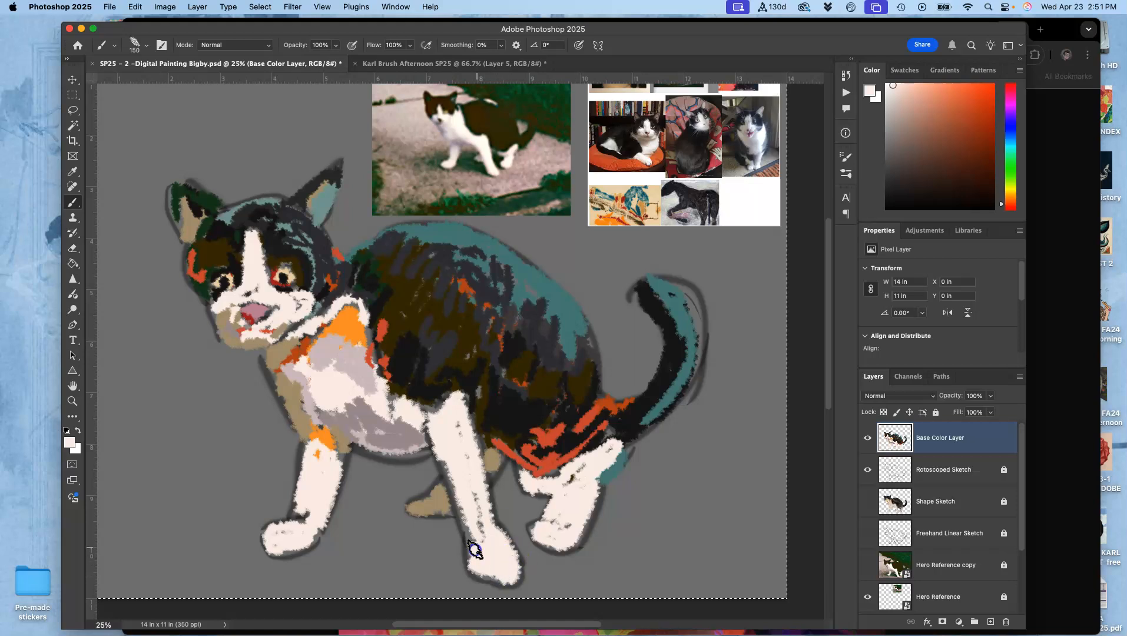
pyautogui.moveTo(452, 475); pyautogui.dragTo(466, 511)
pyautogui.moveTo(438, 447); pyautogui.dragTo(457, 481)
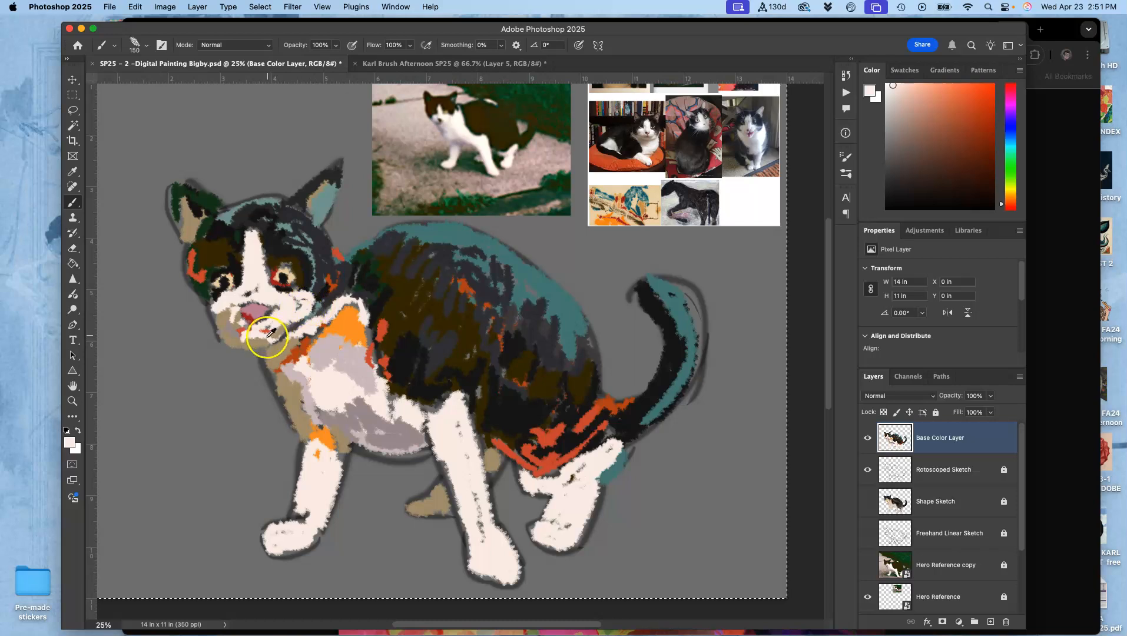
# - Add sampled beige over the orange chest patch, and touch up the front and hind legs with sampled off-whites
pyautogui.keyDown('alt'); pyautogui.click(289, 337); pyautogui.keyUp('alt')
pyautogui.moveTo(357, 345); pyautogui.dragTo(364, 353)
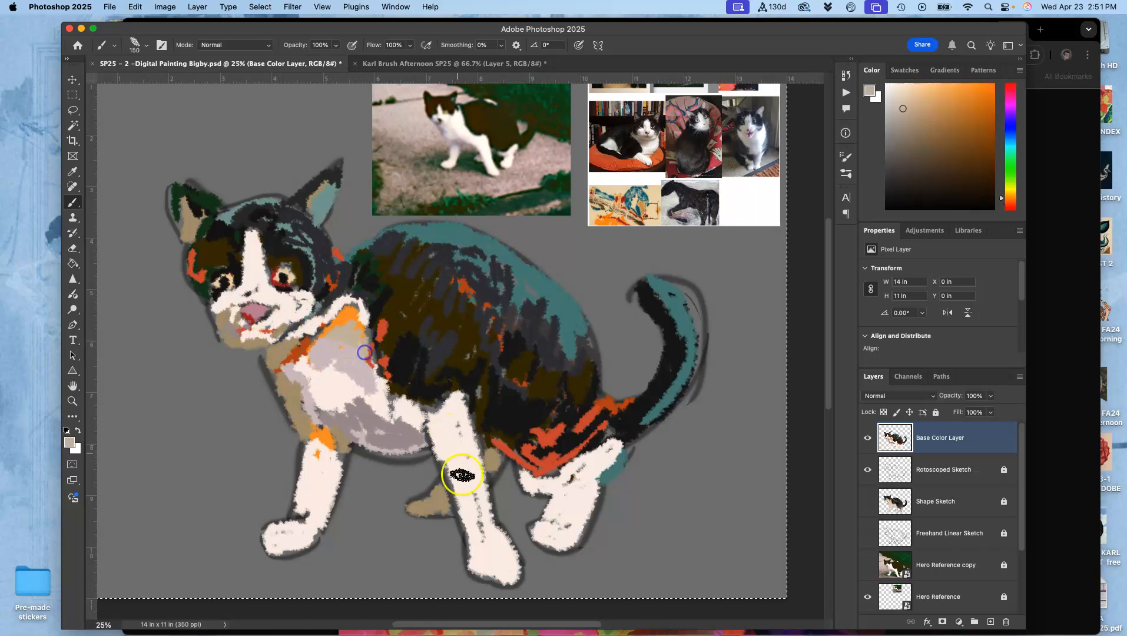
pyautogui.keyDown('alt'); pyautogui.click(451, 448); pyautogui.keyUp('alt')
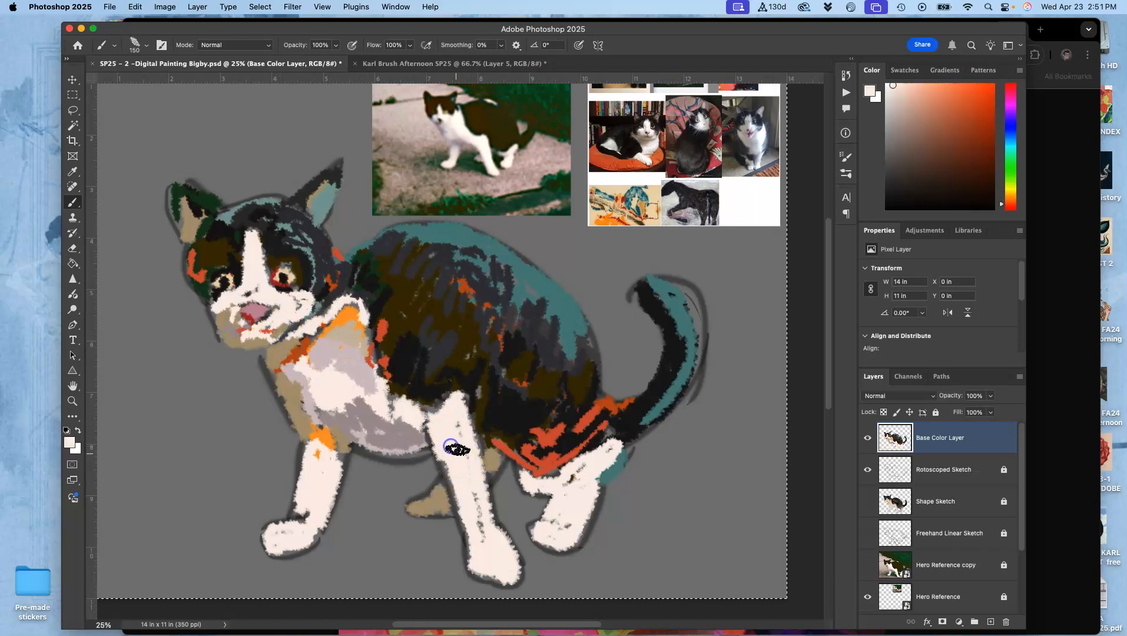
pyautogui.keyDown('alt'); pyautogui.click(350, 361); pyautogui.keyUp('alt')
pyautogui.keyDown('alt'); pyautogui.click(558, 476); pyautogui.keyUp('alt')
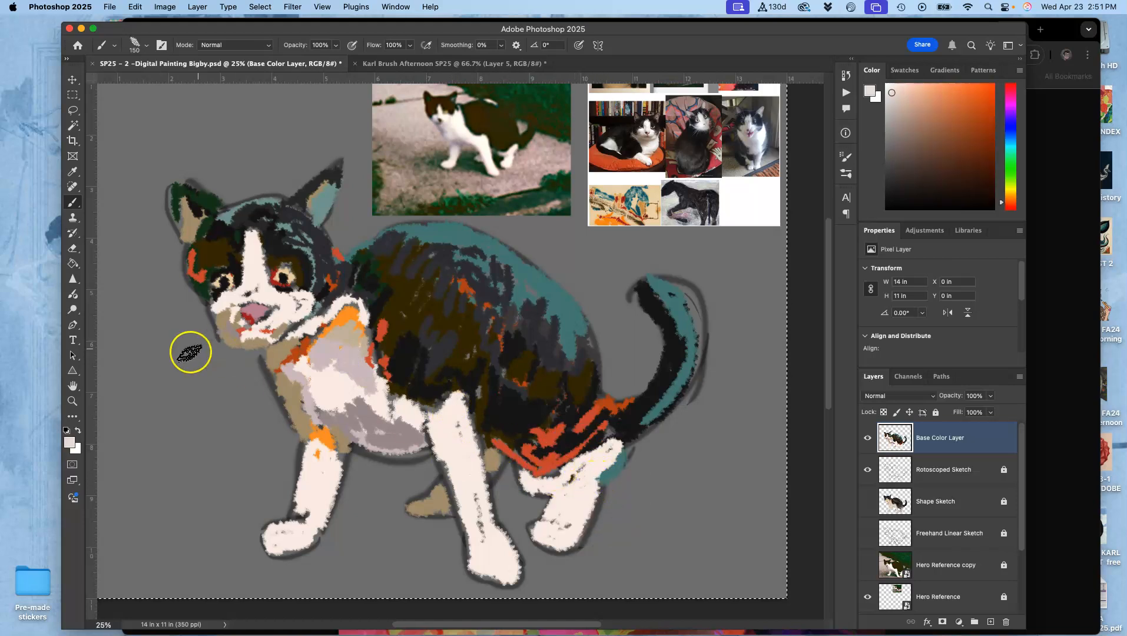
# - Start a palette on the gray area beside the cat with swatches of off-white, eye-area brown and eye-rim red
pyautogui.moveTo(131, 359); pyautogui.dragTo(137, 393)
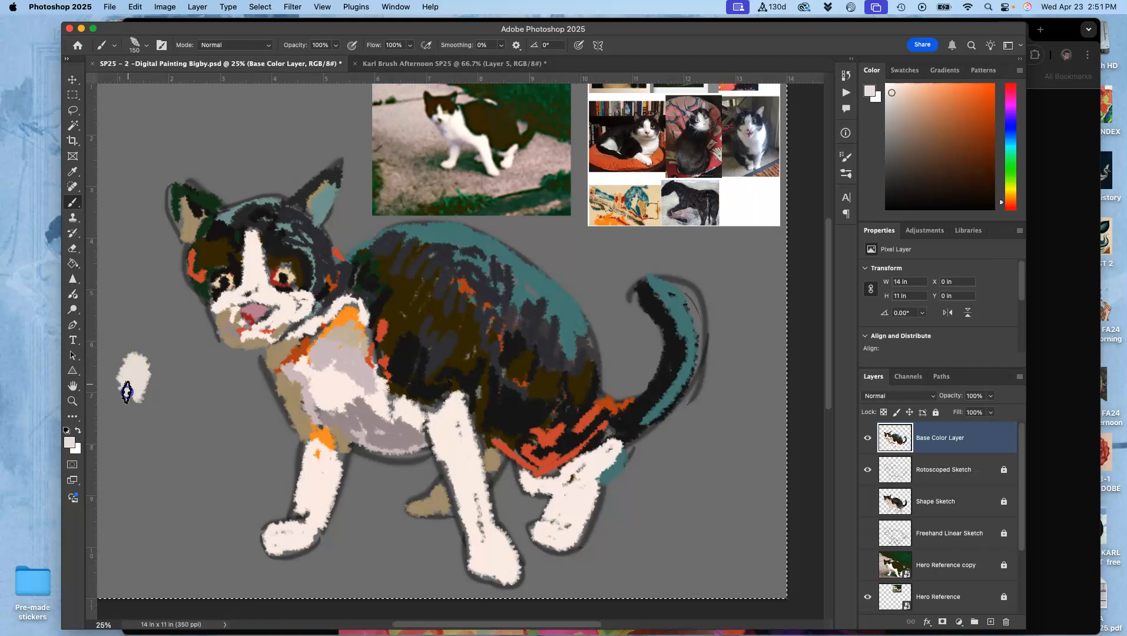
pyautogui.keyDown('alt'); pyautogui.click(336, 355); pyautogui.keyUp('alt')
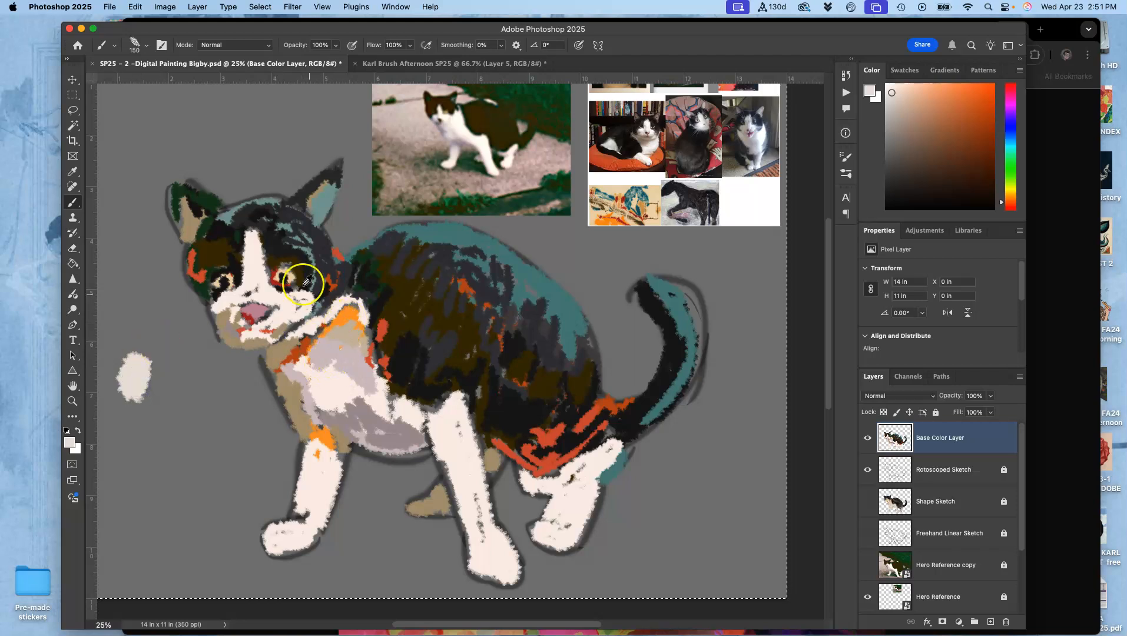
pyautogui.keyDown('alt'); pyautogui.click(283, 279); pyautogui.keyUp('alt')
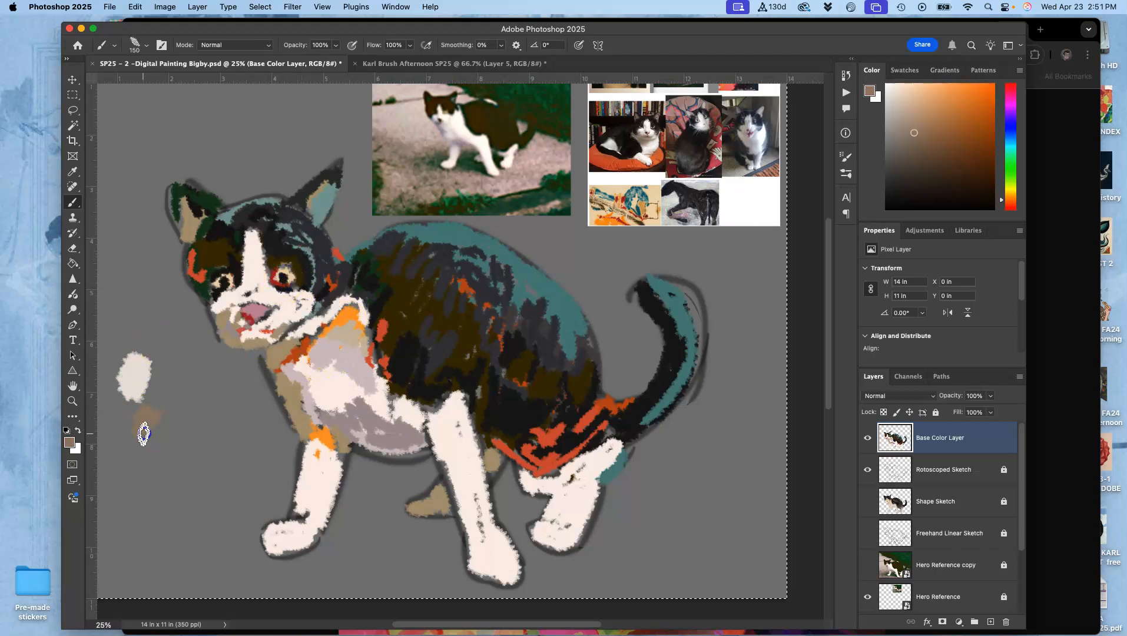
pyautogui.keyDown('alt'); pyautogui.click(275, 281); pyautogui.keyUp('alt')
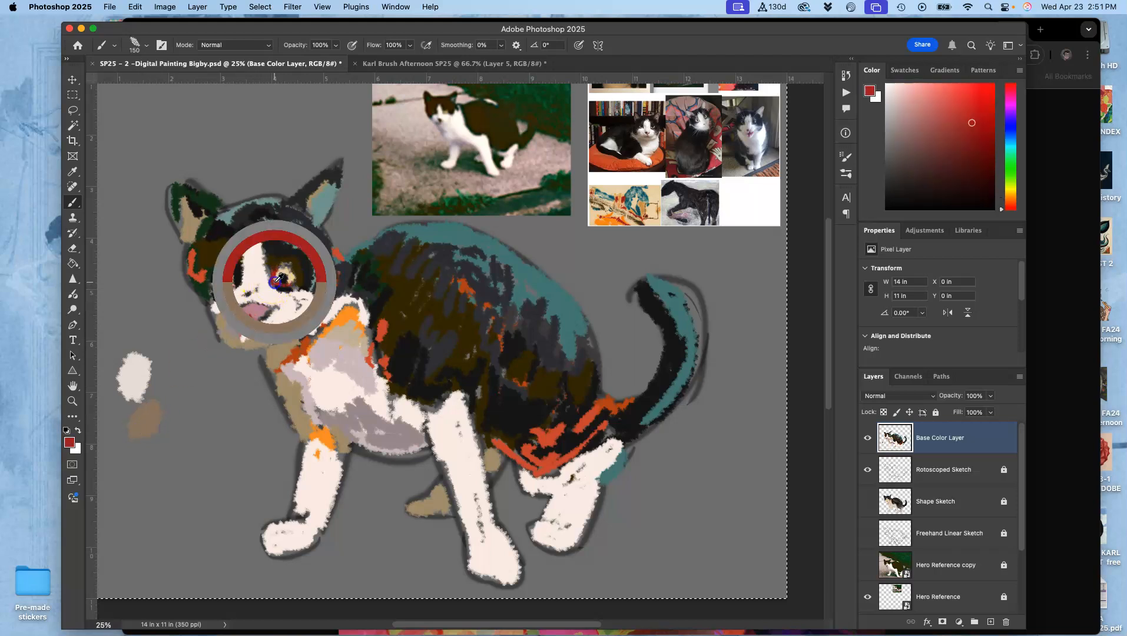
pyautogui.moveTo(134, 416)
pyautogui.mouseDown()
pyautogui.moveTo(139, 442)
pyautogui.moveTo(112, 418)
pyautogui.mouseUp()
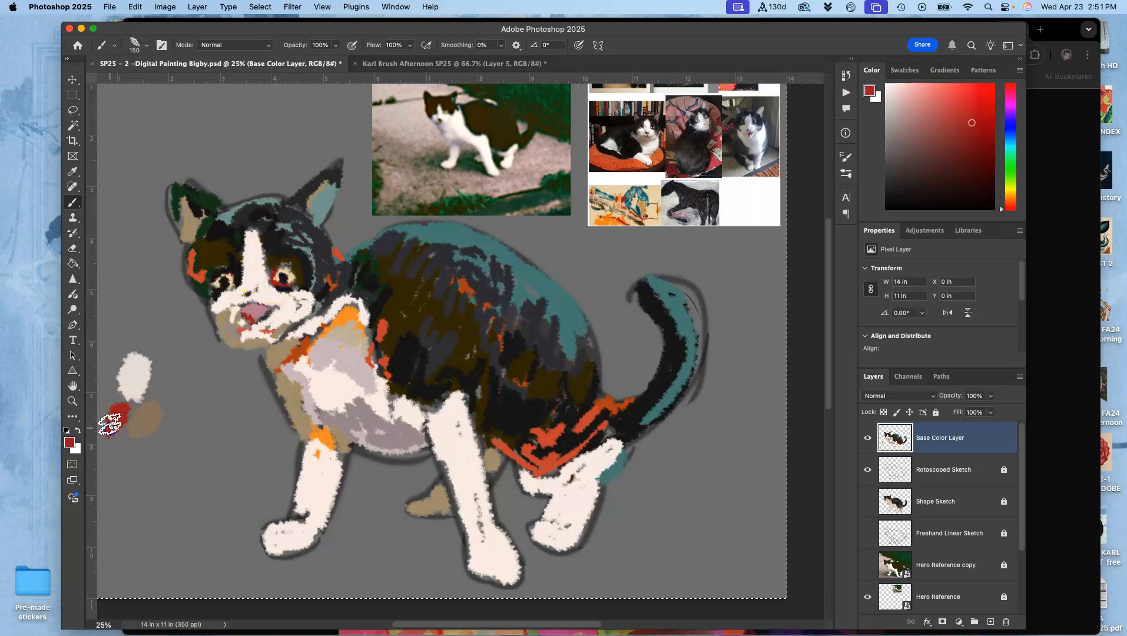
# - Add palette swatches of teal from the back, dark green from the ear and near-black from the haunch
pyautogui.keyDown('alt'); pyautogui.click(421, 229); pyautogui.keyUp('alt')
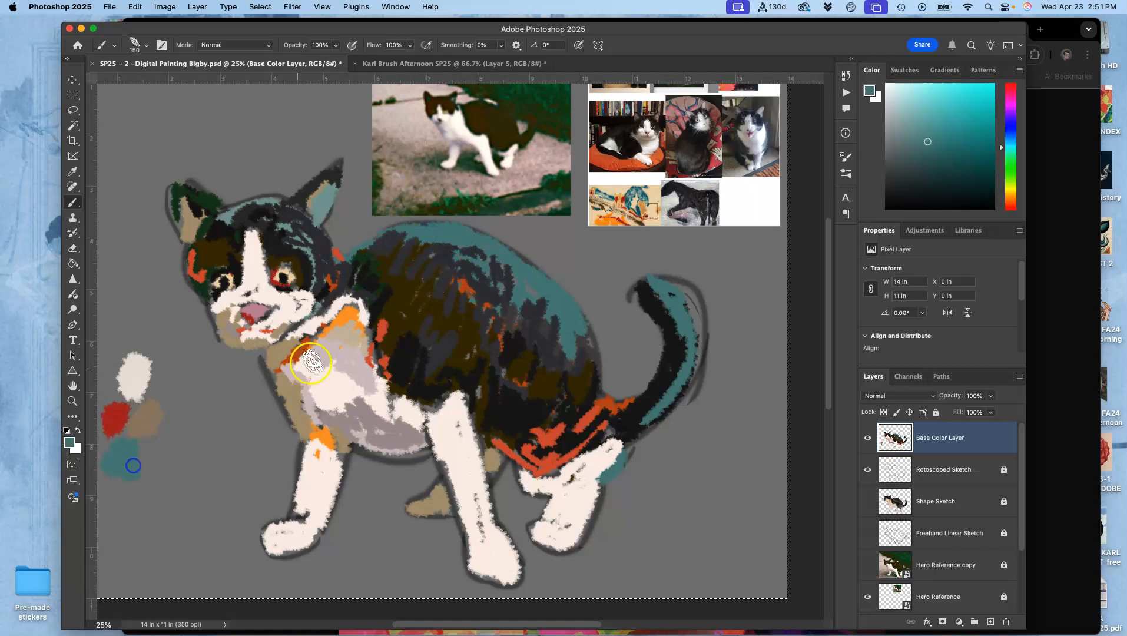
pyautogui.keyDown('alt'); pyautogui.click(208, 201); pyautogui.keyUp('alt')
pyautogui.moveTo(131, 321); pyautogui.dragTo(115, 346)
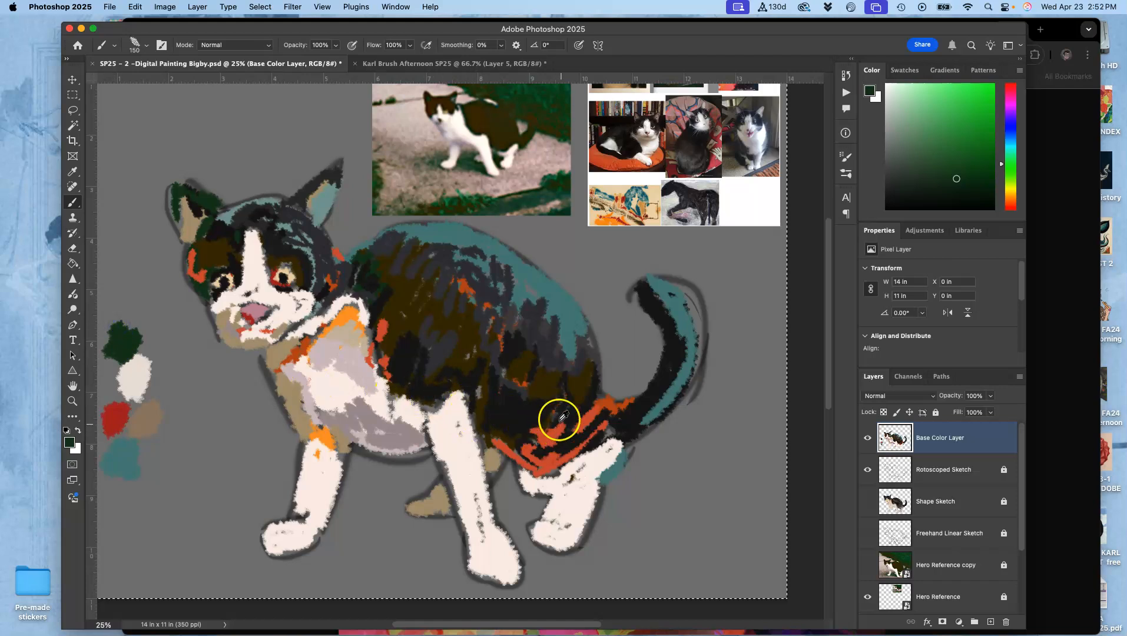
pyautogui.keyDown('alt'); pyautogui.click(529, 407); pyautogui.keyUp('alt')
pyautogui.moveTo(141, 307); pyautogui.dragTo(145, 319)
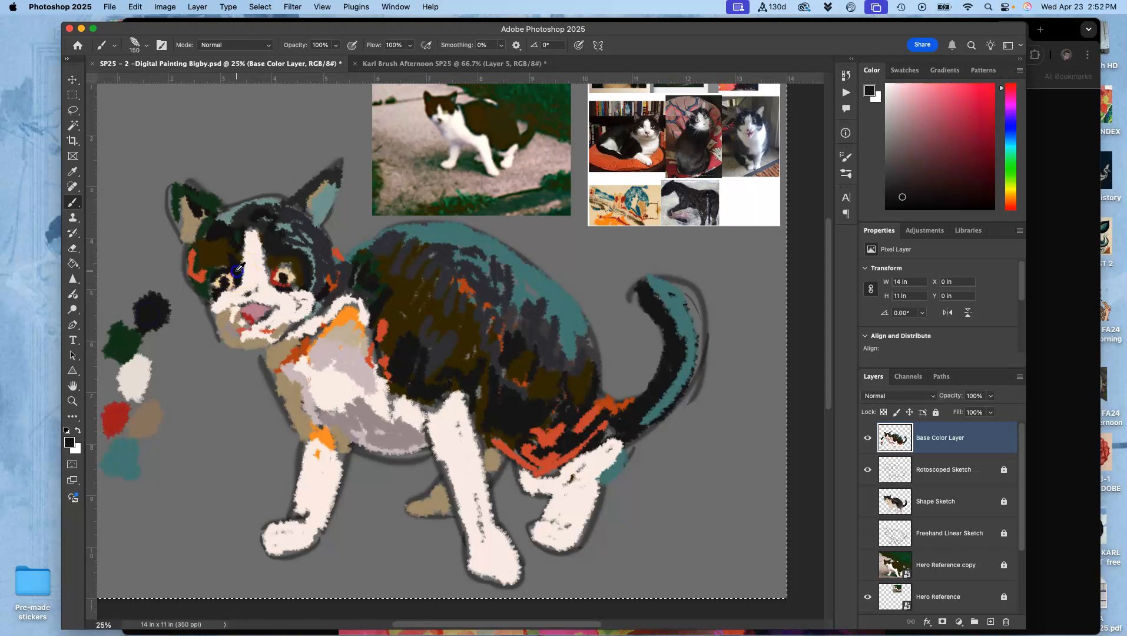
# - Add palette swatches of near-black, dark brown from the cat's back and orange from the chest, and toggle the Base Color Layer's visibility off and on
pyautogui.moveTo(170, 467); pyautogui.dragTo(160, 483)
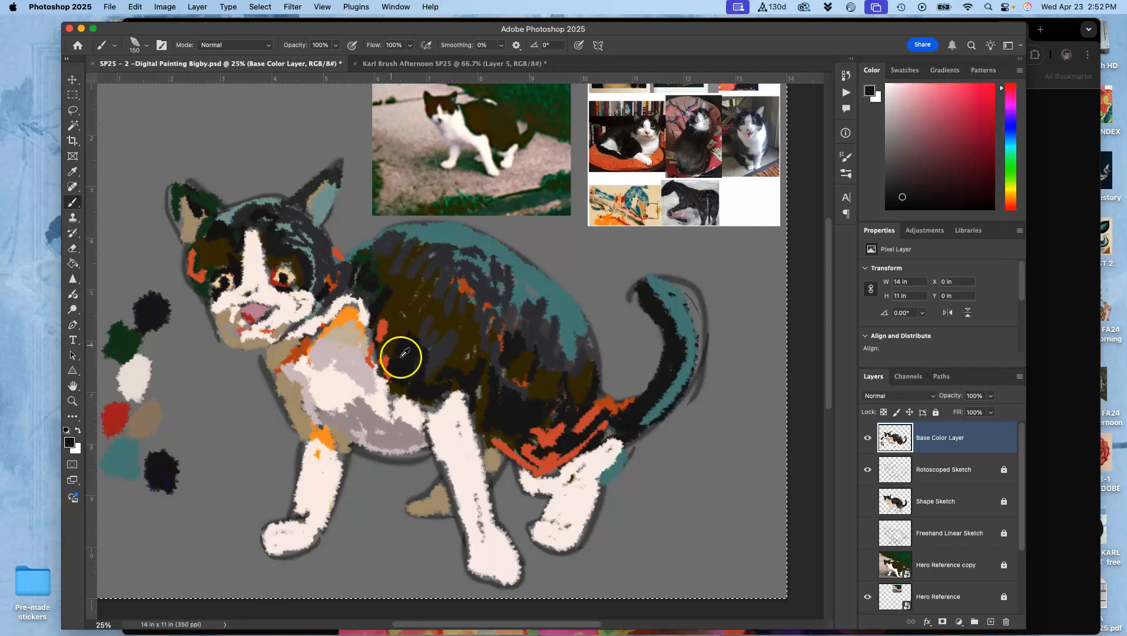
pyautogui.keyDown('alt'); pyautogui.click(417, 310); pyautogui.keyUp('alt')
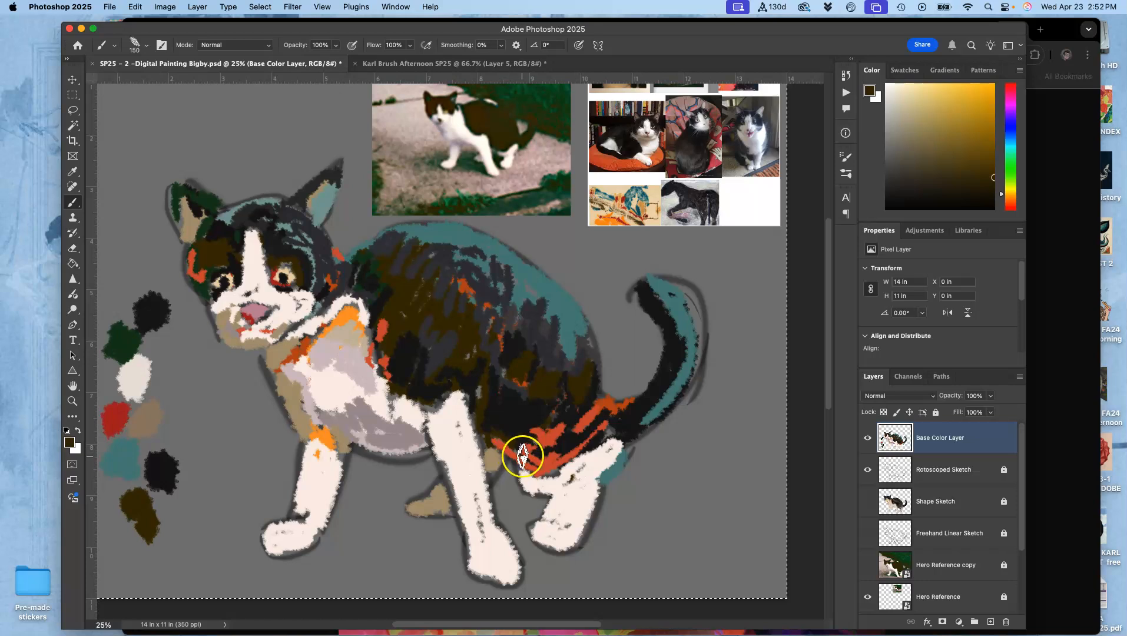
pyautogui.keyDown('alt'); pyautogui.click(347, 316); pyautogui.keyUp('alt')
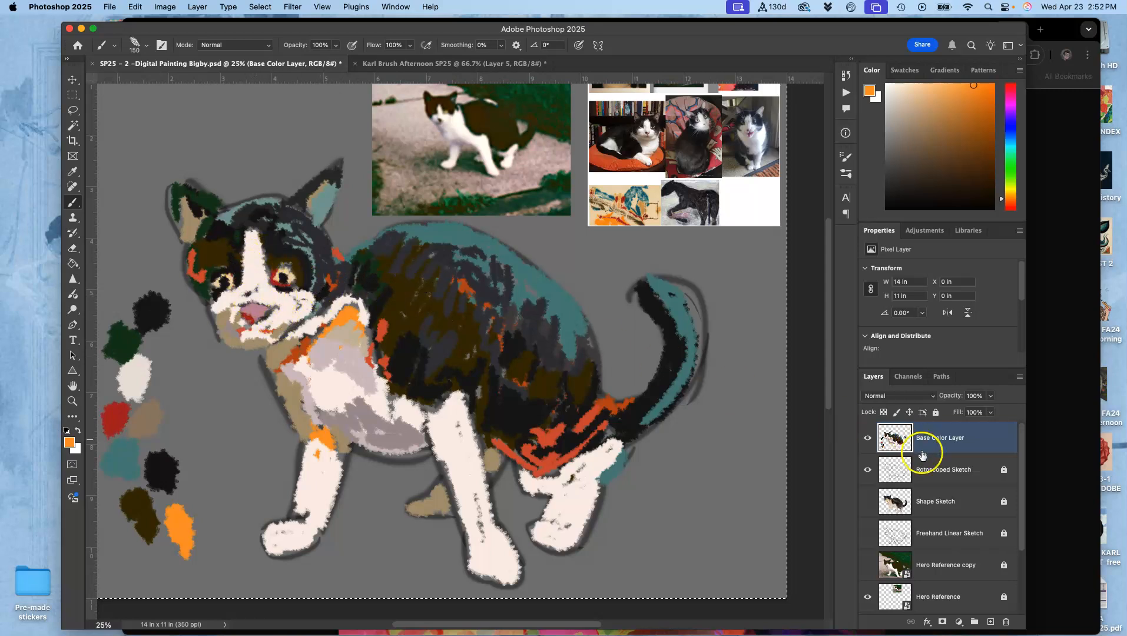
pyautogui.click(867, 438)
pyautogui.click(867, 437)
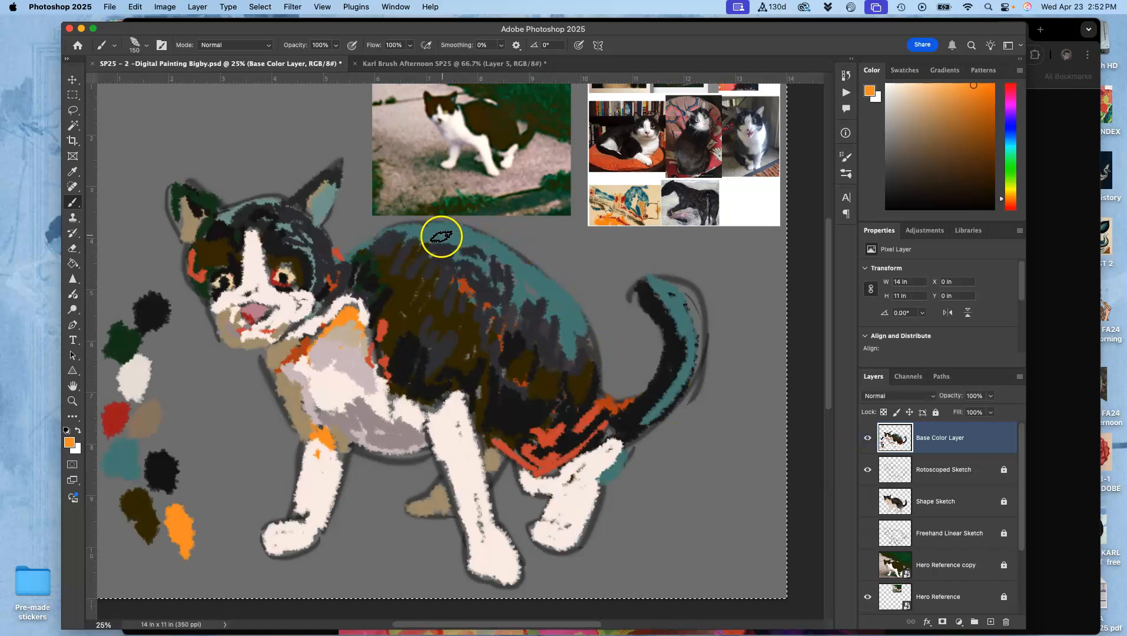
# - Dab cream sampled from the reference painting onto the back and haunch, and tone the dabs down with sampled near-black
pyautogui.keyDown('alt'); pyautogui.click(606, 204); pyautogui.keyUp('alt')
pyautogui.moveTo(450, 238); pyautogui.dragTo(417, 247)
pyautogui.click(540, 292)
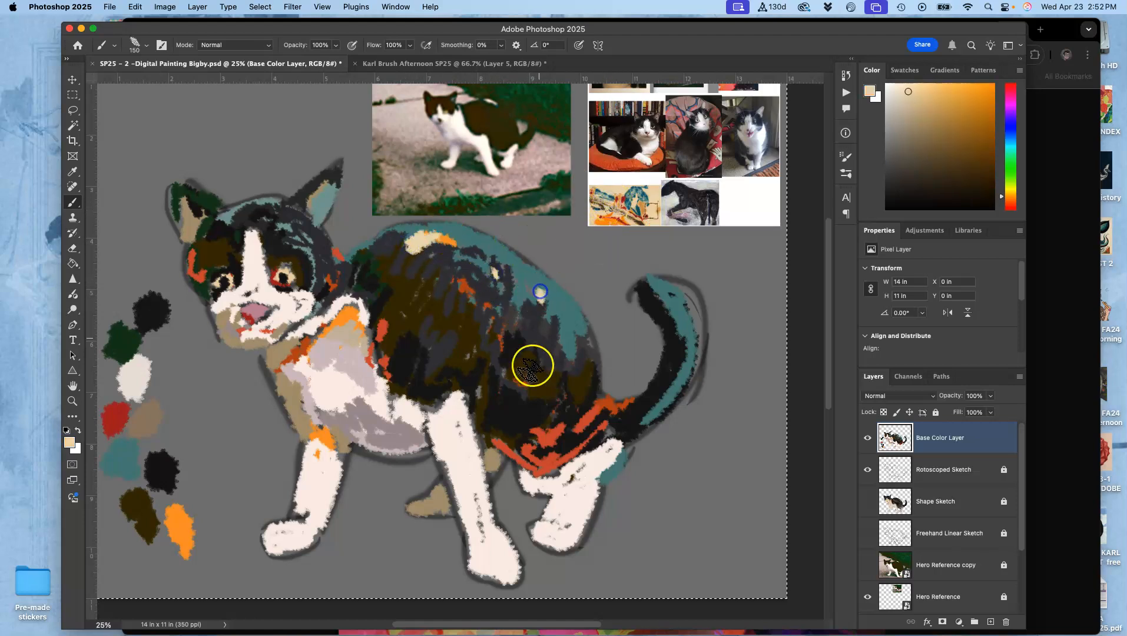
pyautogui.moveTo(591, 374); pyautogui.dragTo(589, 412)
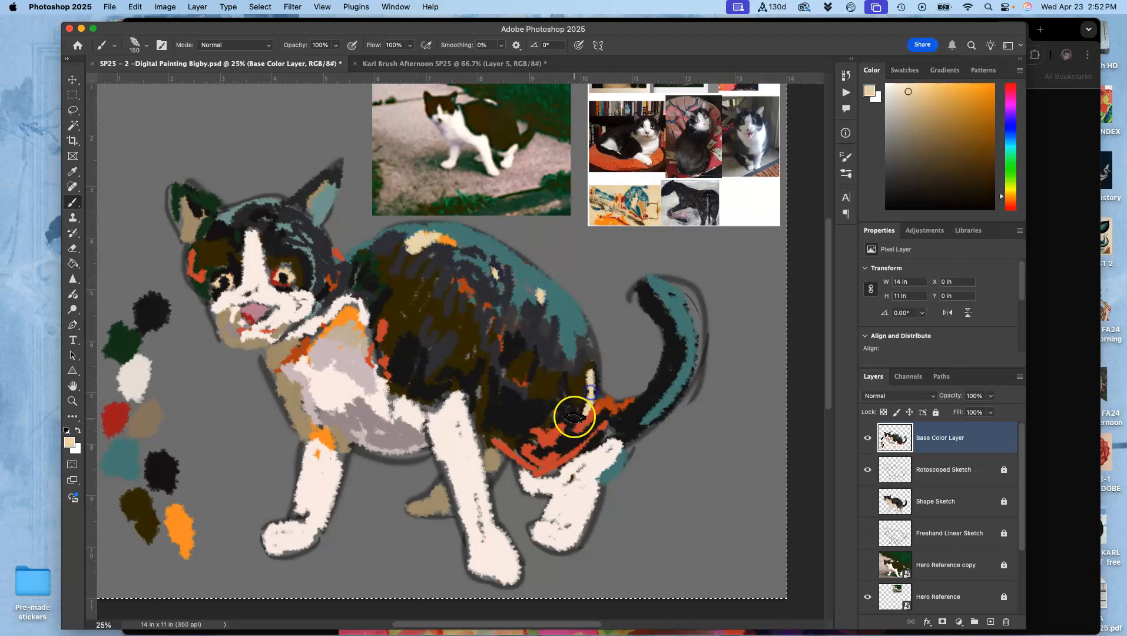
pyautogui.keyDown('alt'); pyautogui.click(526, 408); pyautogui.keyUp('alt')
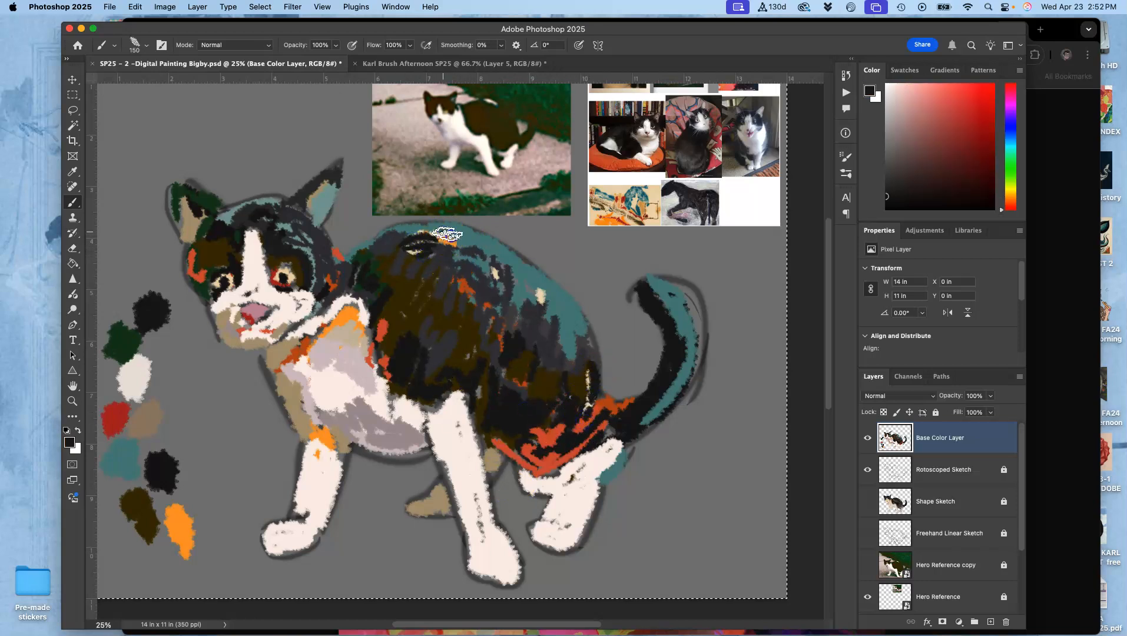
# - Paint cream highlight strokes down the haunch beside the teal patch, using the cream sampled from the dab on the back
pyautogui.press('super+plus')
pyautogui.press('super+plus')
pyautogui.press('super+plus')
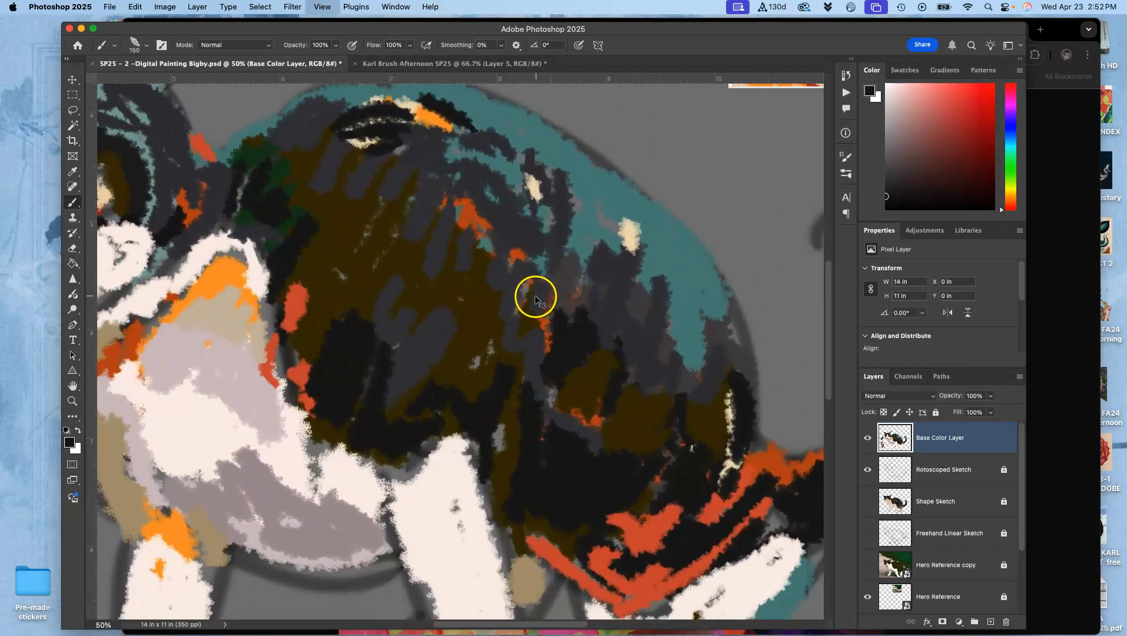
pyautogui.moveTo(536, 290); pyautogui.dragTo(272, 203)
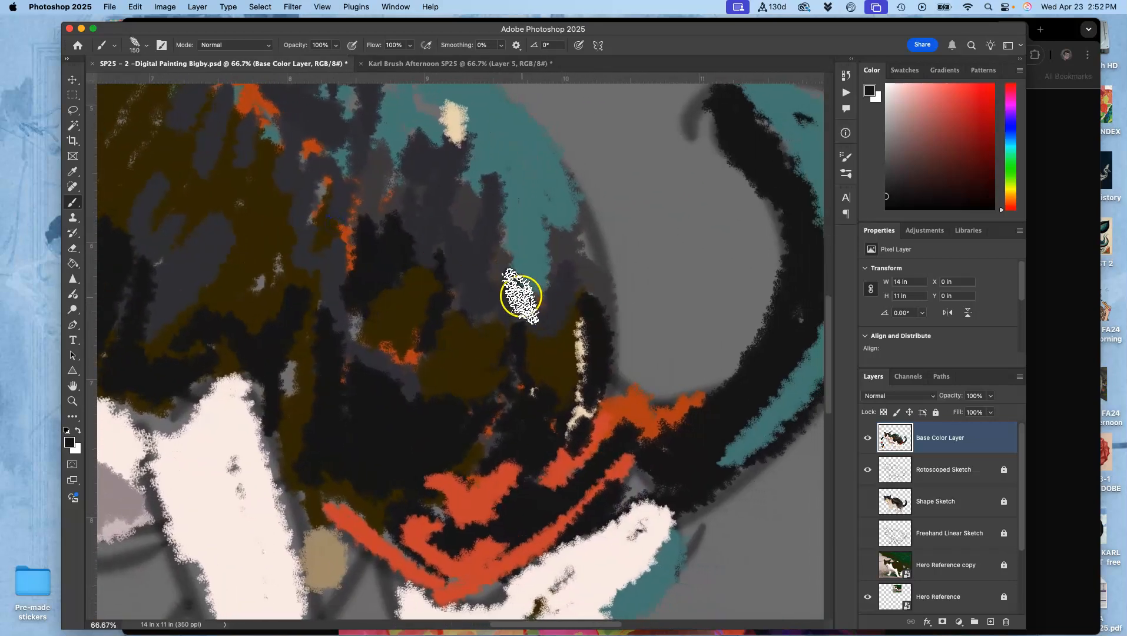
pyautogui.keyDown('alt'); pyautogui.click(454, 120); pyautogui.keyUp('alt')
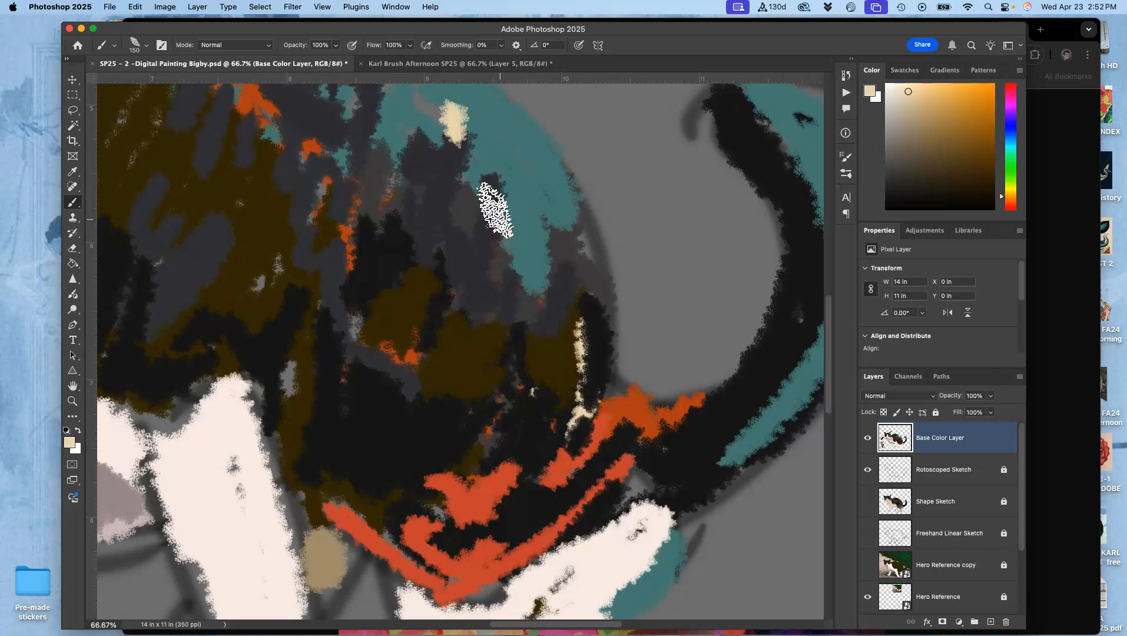
pyautogui.moveTo(500, 203); pyautogui.dragTo(462, 374)
pyautogui.keyDown('alt'); pyautogui.click(441, 384); pyautogui.keyUp('alt')
pyautogui.moveTo(488, 352)
pyautogui.mouseDown()
pyautogui.moveTo(522, 265)
pyautogui.moveTo(512, 240)
pyautogui.mouseUp()
pyautogui.moveTo(433, 354)
pyautogui.mouseDown()
pyautogui.moveTo(498, 241)
pyautogui.moveTo(515, 259)
pyautogui.moveTo(497, 309)
pyautogui.mouseUp()
# - Break up the cream haunch highlight with strokes of sampled teal and dark brown
pyautogui.keyDown('alt'); pyautogui.click(528, 217); pyautogui.keyUp('alt')
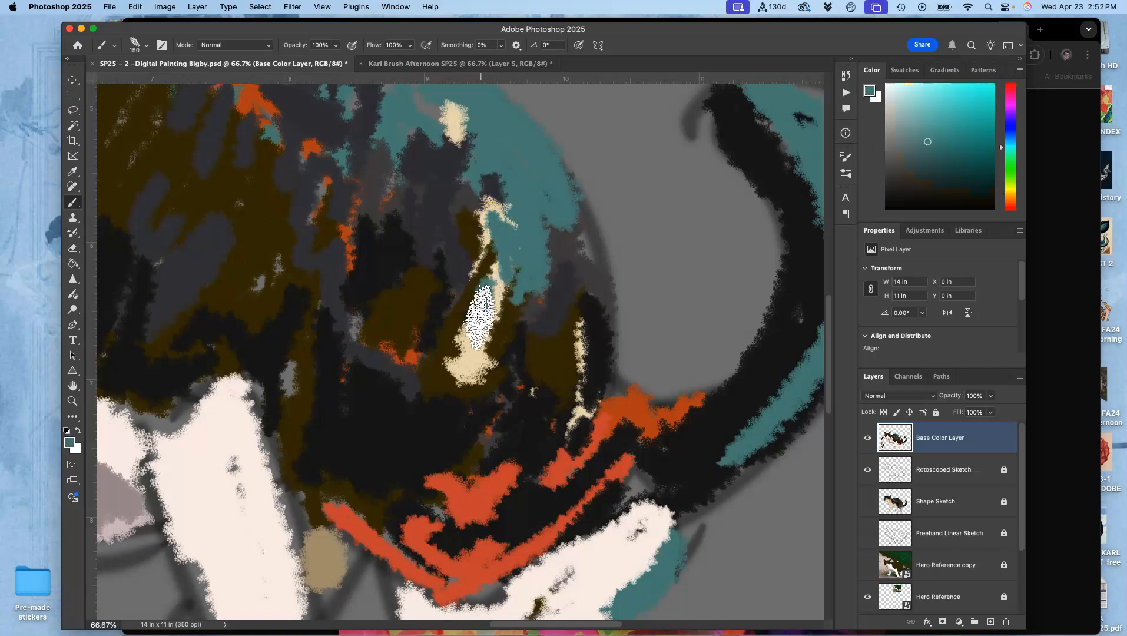
pyautogui.keyDown('alt'); pyautogui.click(508, 333); pyautogui.keyUp('alt')
pyautogui.moveTo(496, 360)
pyautogui.mouseDown()
pyautogui.moveTo(459, 363)
pyautogui.moveTo(430, 398)
pyautogui.mouseUp()
pyautogui.moveTo(513, 316)
pyautogui.mouseDown()
pyautogui.moveTo(461, 303)
pyautogui.moveTo(456, 314)
pyautogui.mouseUp()
# - Add near-black strokes beside the haunch highlights and warm brown strokes across the adjoining flank
pyautogui.moveTo(473, 186); pyautogui.dragTo(486, 216)
pyautogui.keyDown('alt'); pyautogui.click(412, 261); pyautogui.keyUp('alt')
pyautogui.moveTo(391, 167); pyautogui.dragTo(401, 217)
pyautogui.keyDown('alt'); pyautogui.click(377, 327); pyautogui.keyUp('alt')
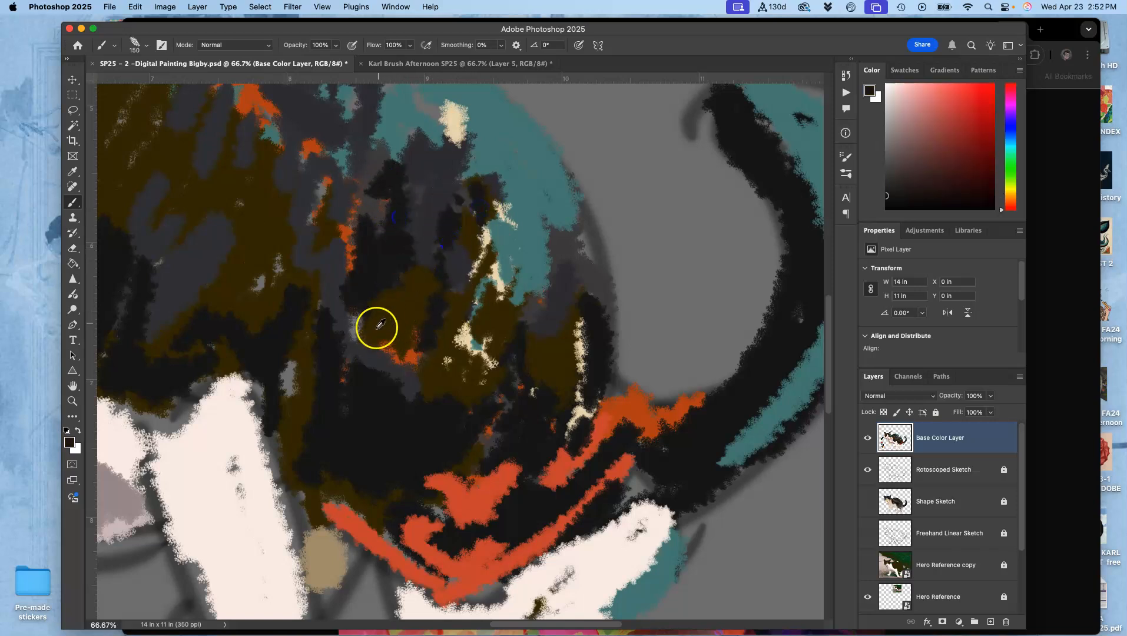
pyautogui.moveTo(359, 356)
pyautogui.mouseDown()
pyautogui.moveTo(325, 310)
pyautogui.moveTo(325, 235)
pyautogui.moveTo(277, 330)
pyautogui.moveTo(245, 303)
pyautogui.mouseUp()
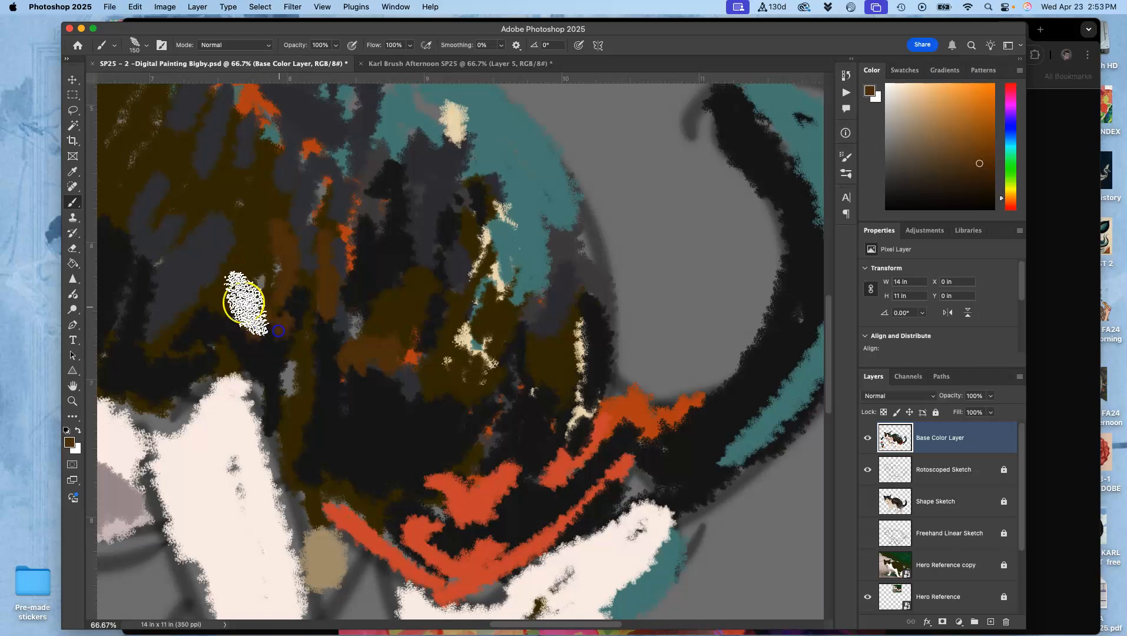
# - Blend the flank, haunch and tail base with sampled near-black and dark brown strokes, narrowing the red-orange marks
pyautogui.keyDown('alt'); pyautogui.click(466, 377); pyautogui.keyUp('alt')
pyautogui.keyDown('alt'); pyautogui.click(383, 406); pyautogui.keyUp('alt')
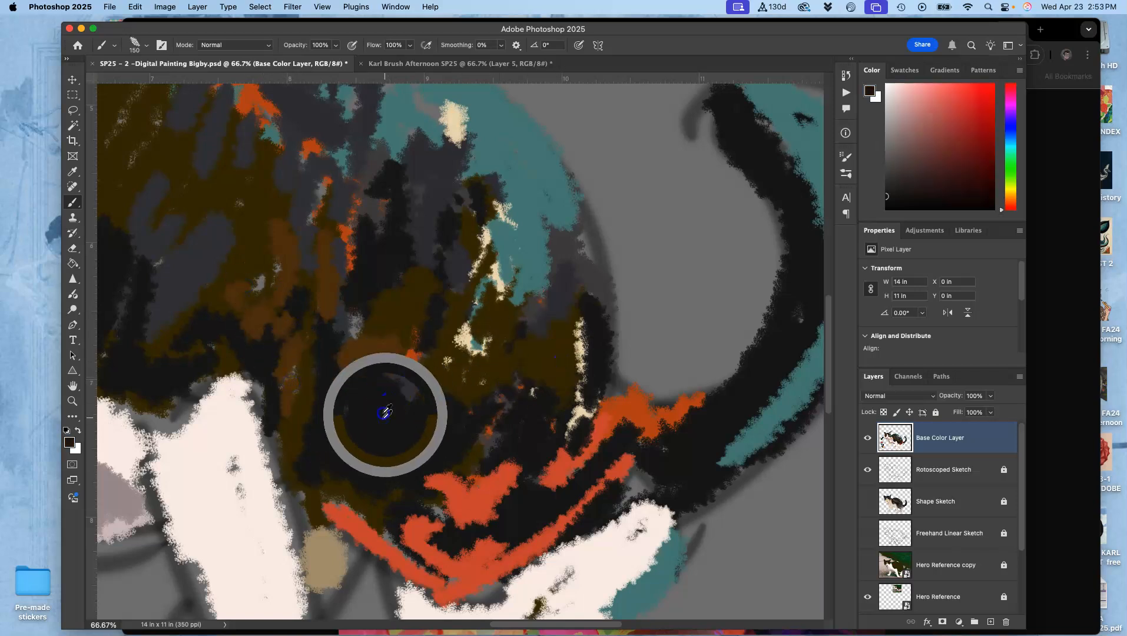
pyautogui.keyDown('alt'); pyautogui.click(297, 367); pyautogui.keyUp('alt')
pyautogui.moveTo(372, 386)
pyautogui.mouseDown()
pyautogui.moveTo(368, 417)
pyautogui.moveTo(422, 408)
pyautogui.moveTo(422, 364)
pyautogui.mouseUp()
pyautogui.moveTo(472, 429); pyautogui.dragTo(493, 425)
pyautogui.moveTo(523, 231)
pyautogui.mouseDown()
pyautogui.moveTo(501, 257)
pyautogui.moveTo(509, 301)
pyautogui.mouseUp()
pyautogui.moveTo(559, 368); pyautogui.dragTo(555, 379)
pyautogui.moveTo(577, 283); pyautogui.dragTo(591, 390)
pyautogui.moveTo(513, 505)
pyautogui.mouseDown()
pyautogui.moveTo(440, 495)
pyautogui.moveTo(495, 465)
pyautogui.moveTo(603, 453)
pyautogui.moveTo(591, 410)
pyautogui.mouseUp()
# - Work dark brown strokes into the lower haunch and along the tail, covering parts of the red-orange and teal
pyautogui.press('super+minus')
pyautogui.press('super+minus')
pyautogui.press('super+minus')
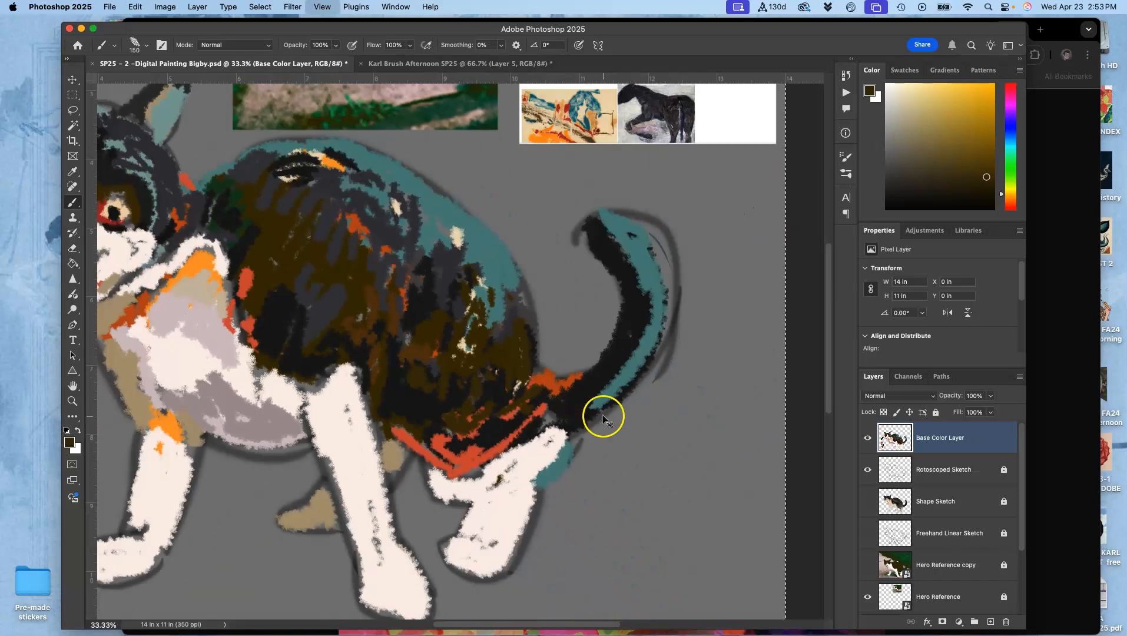
pyautogui.moveTo(514, 316); pyautogui.dragTo(592, 365)
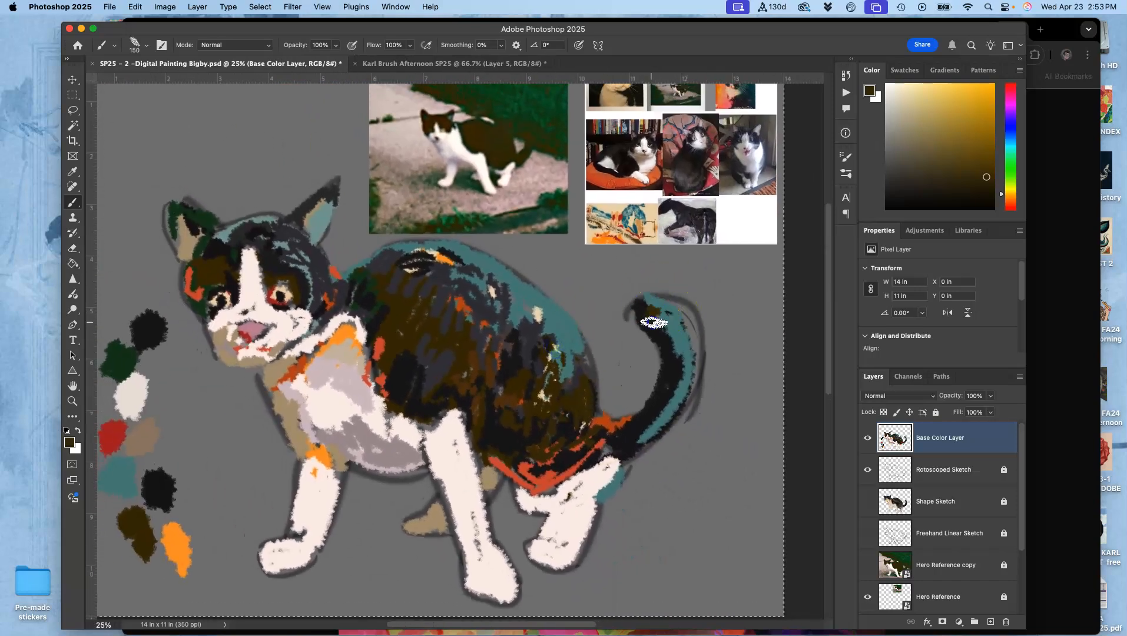
pyautogui.moveTo(667, 330); pyautogui.dragTo(687, 366)
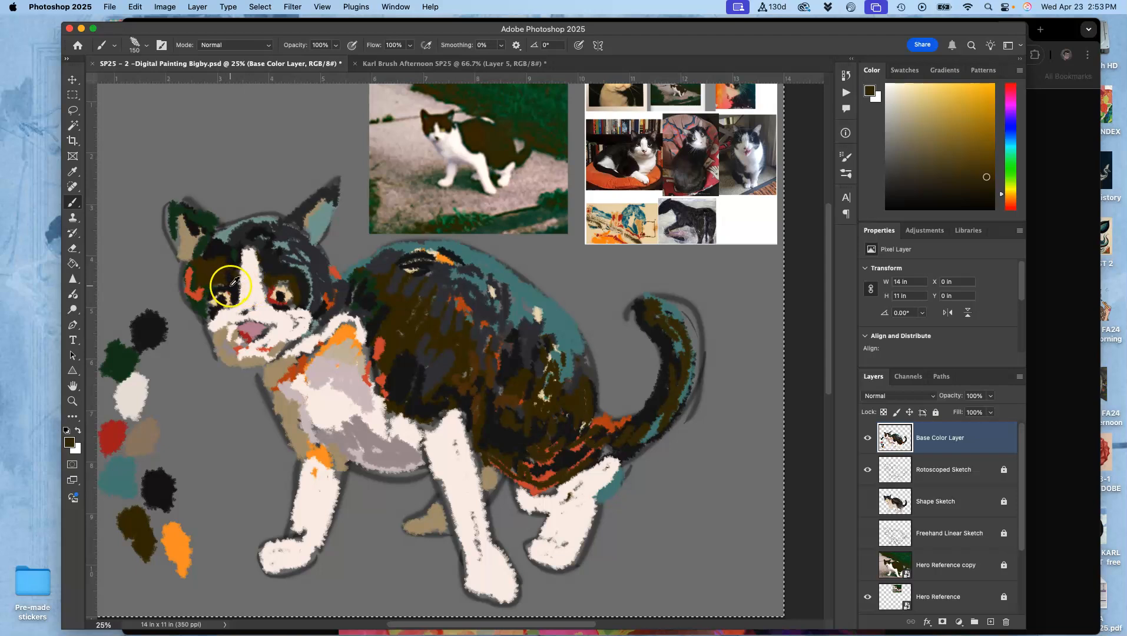
# - Cover the orange patch on the outer cheek and darken the brow with sampled near-black, and sample pink from the nose
pyautogui.keyDown('alt'); pyautogui.click(206, 284); pyautogui.keyUp('alt')
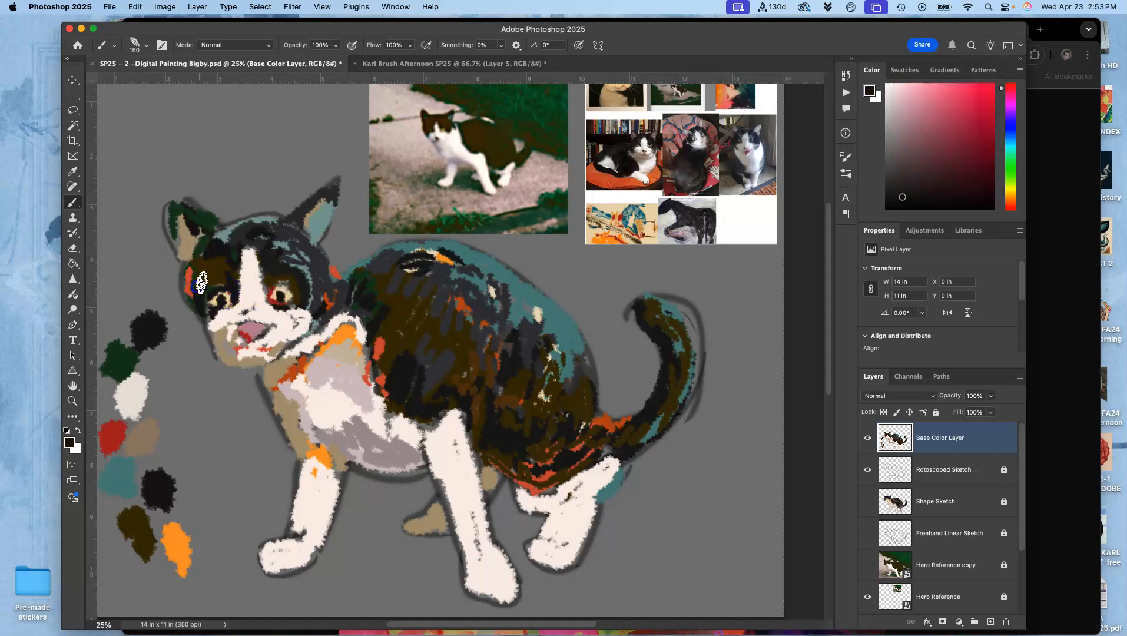
pyautogui.moveTo(193, 277); pyautogui.dragTo(198, 312)
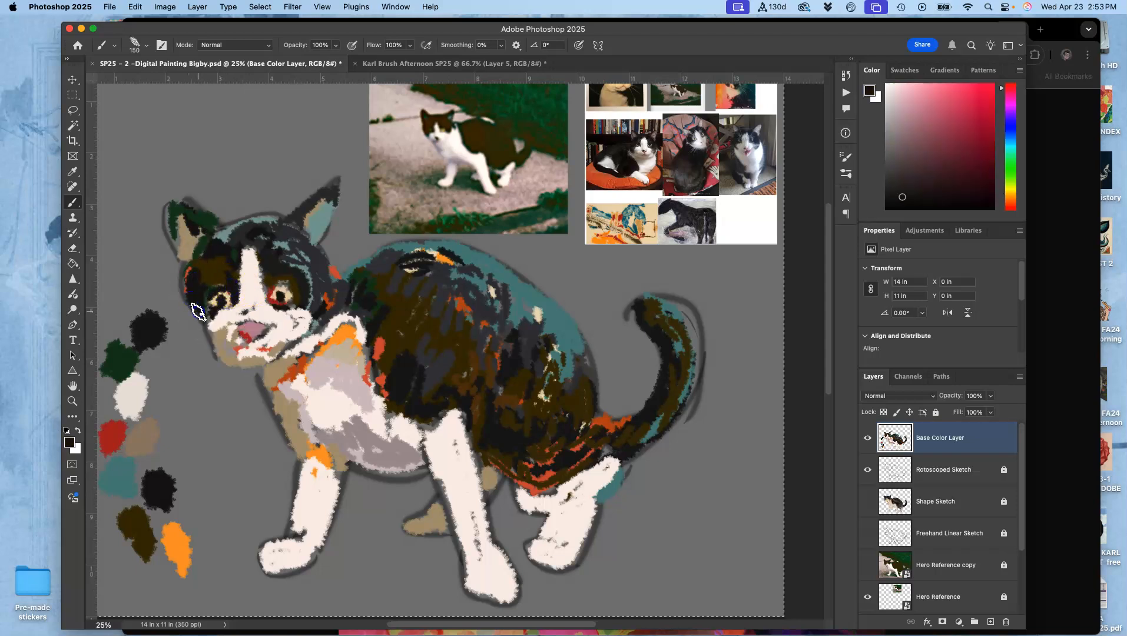
pyautogui.moveTo(212, 253); pyautogui.dragTo(221, 235)
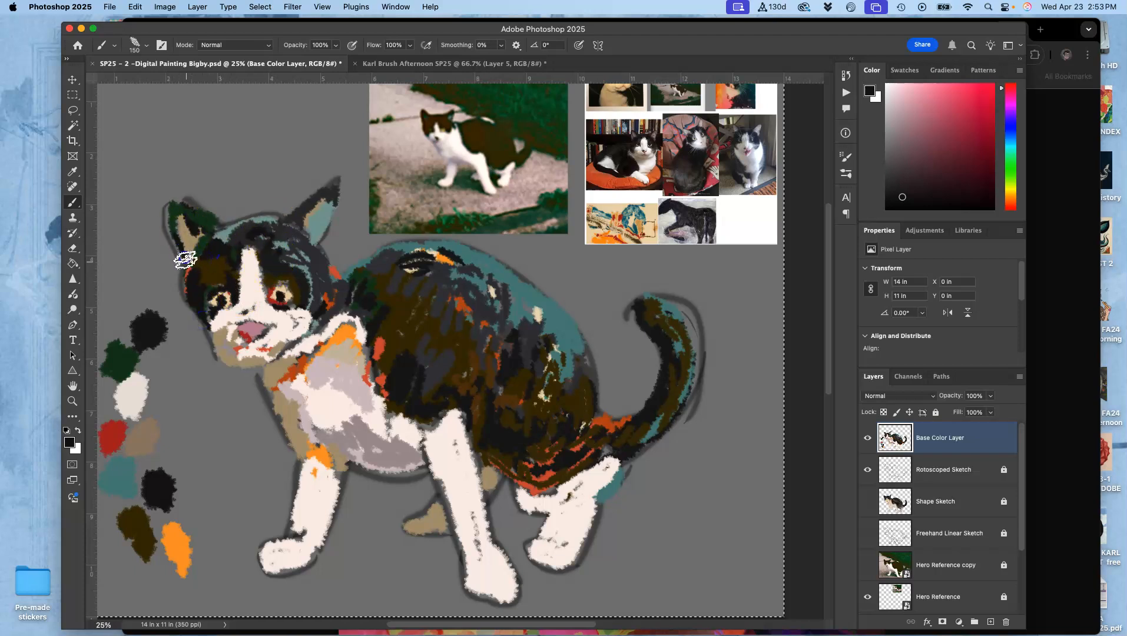
pyautogui.keyDown('alt'); pyautogui.click(250, 322); pyautogui.keyUp('alt')
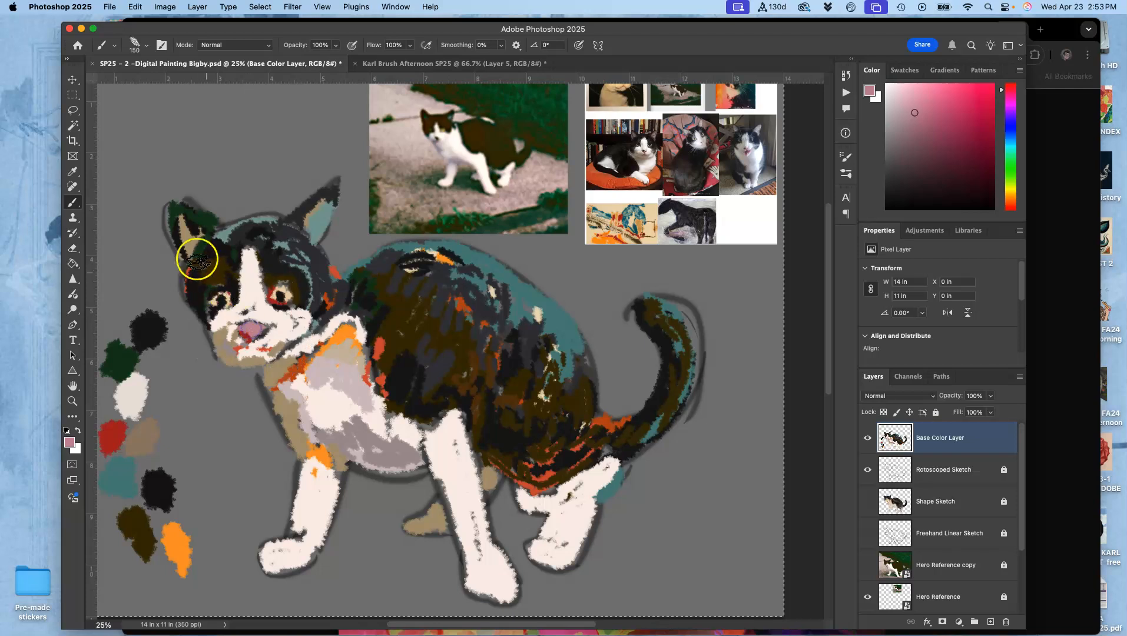